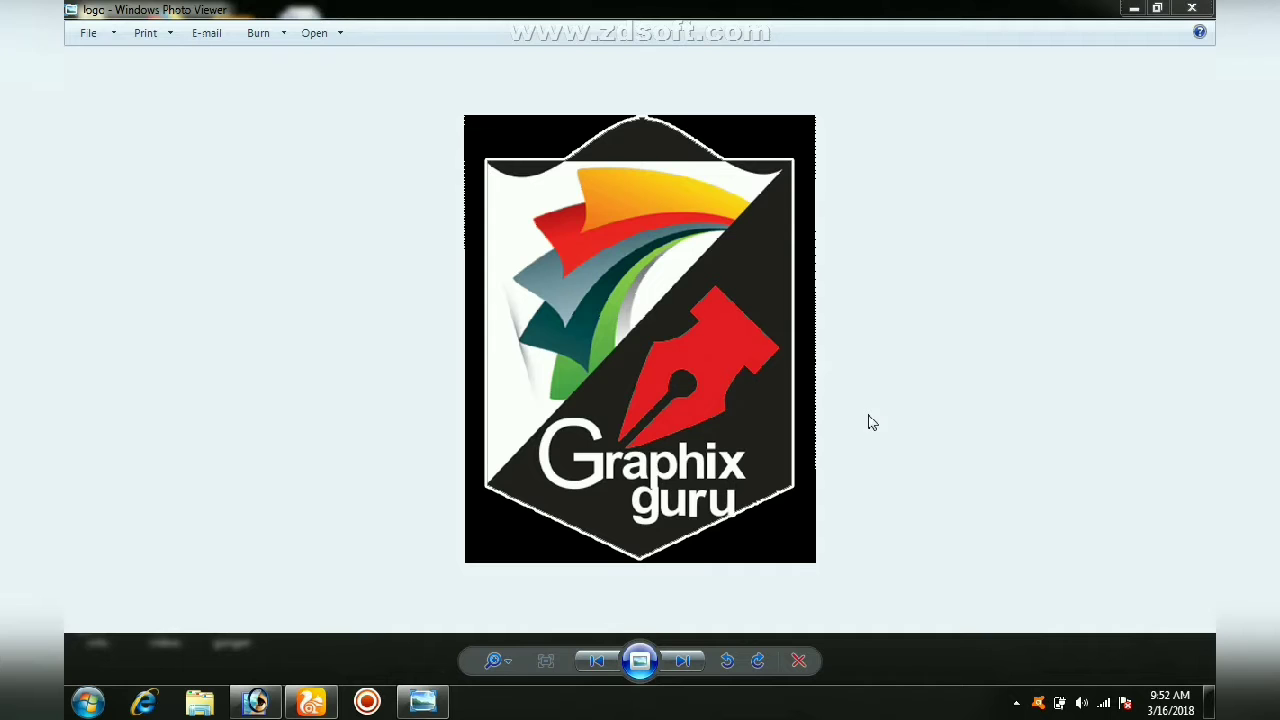
Close the Graphix Guru logo image in Windows Photo Viewer
{"action": "left_click", "coordinate": [1191, 9]}
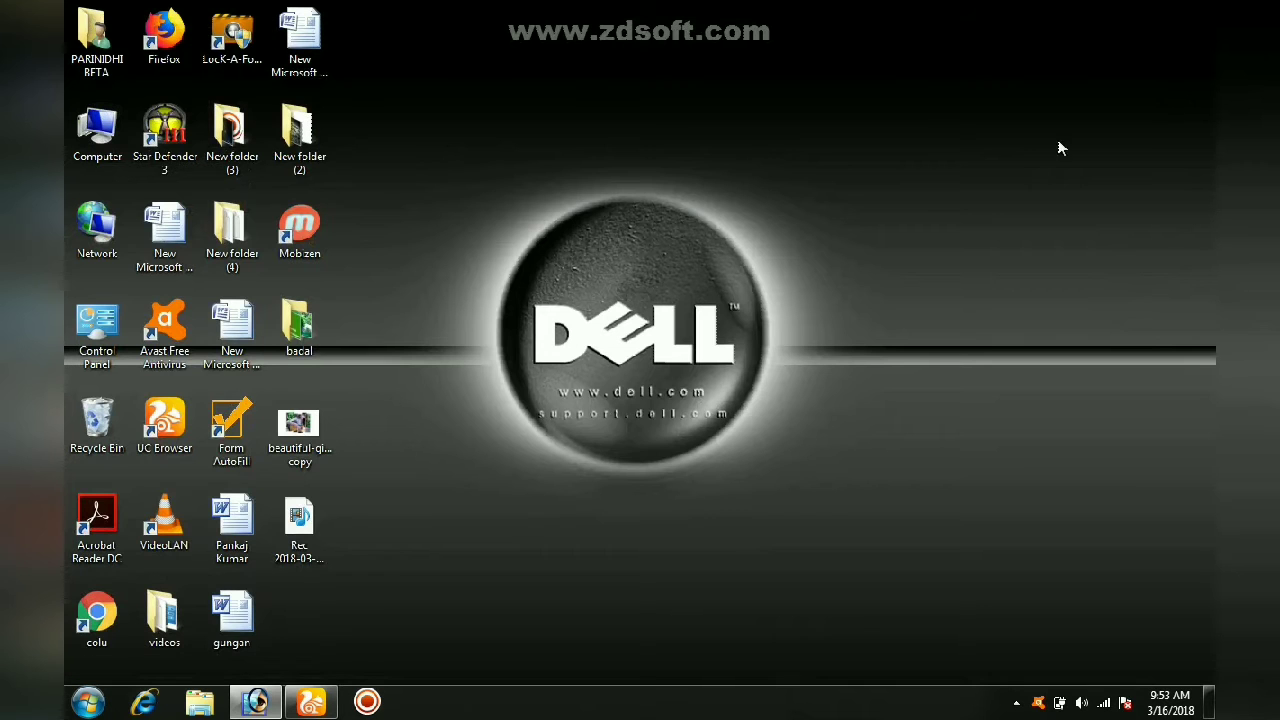
Bring Photoshop back up and close the red-strip document without saving
{"action": "left_click", "coordinate": [268, 702]}
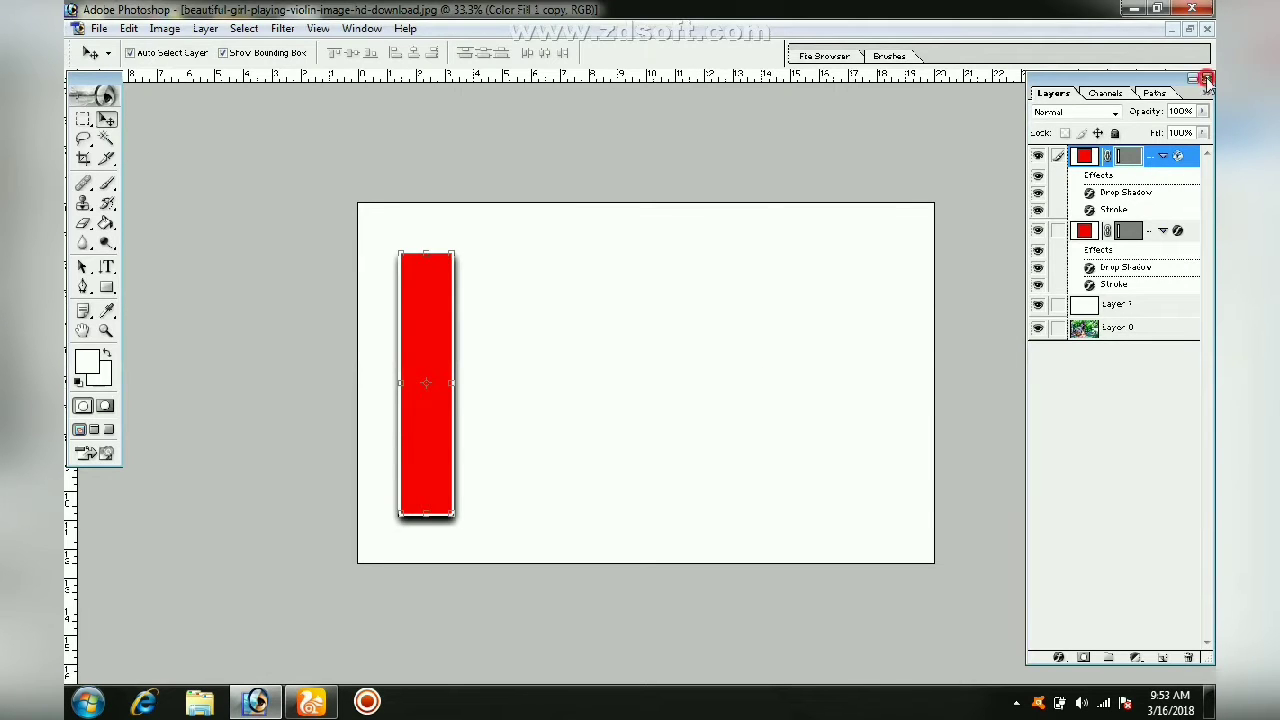
{"action": "left_click", "coordinate": [1207, 78]}
{"action": "left_click", "coordinate": [1207, 28]}
{"action": "left_click", "coordinate": [661, 278]}
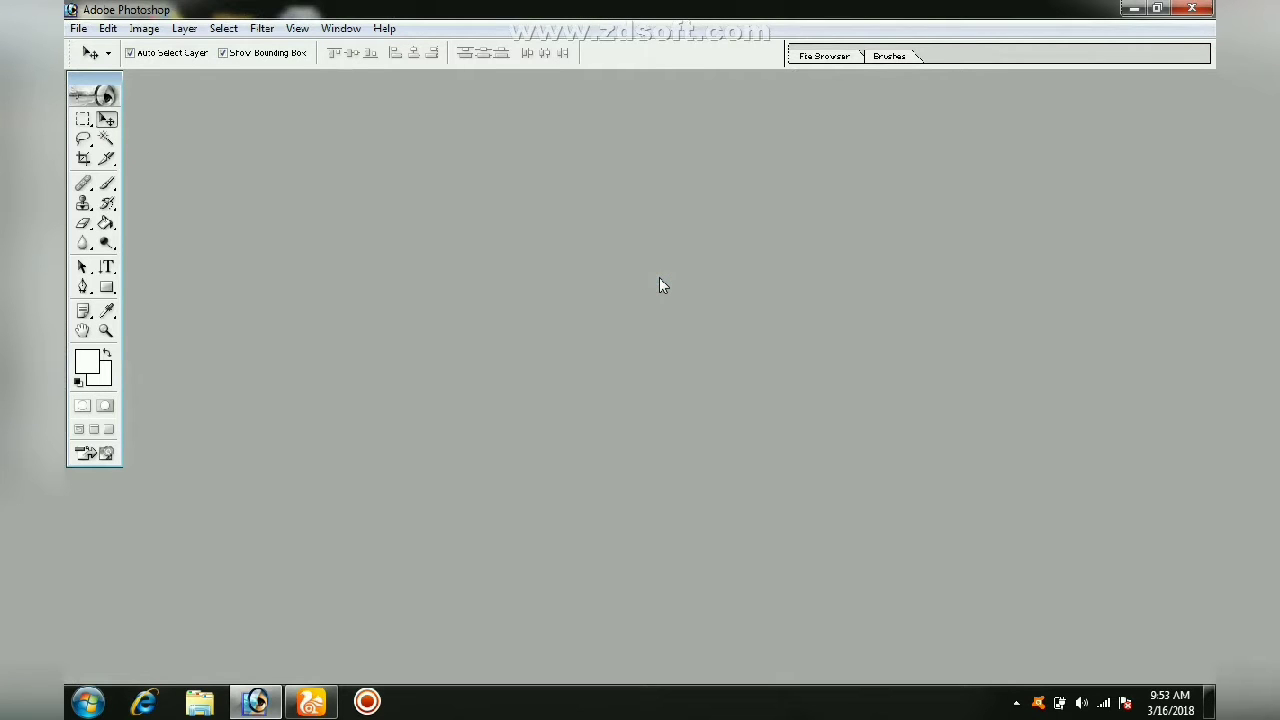
Reopen the Layers panel with F7 and browse its Channels and Paths tabs and the Layer menu
{"action": "left_click", "coordinate": [193, 28]}
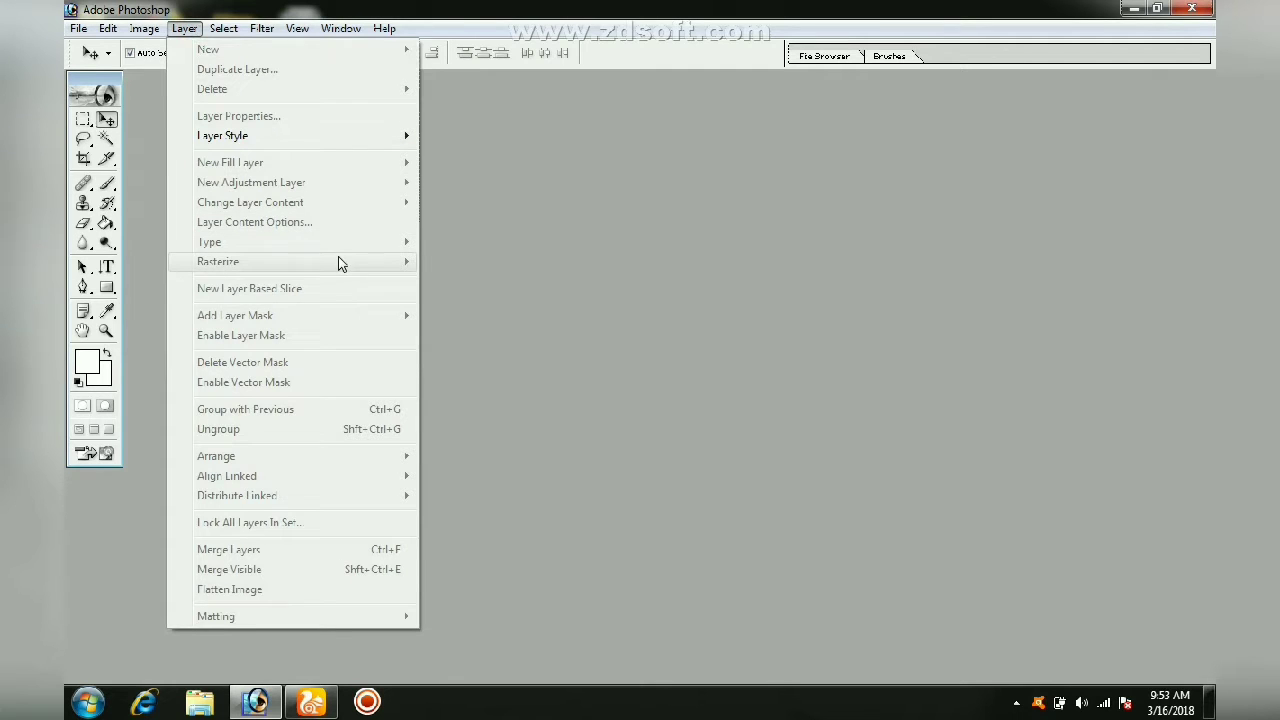
{"action": "left_click", "coordinate": [484, 260]}
{"action": "key", "text": "F7"}
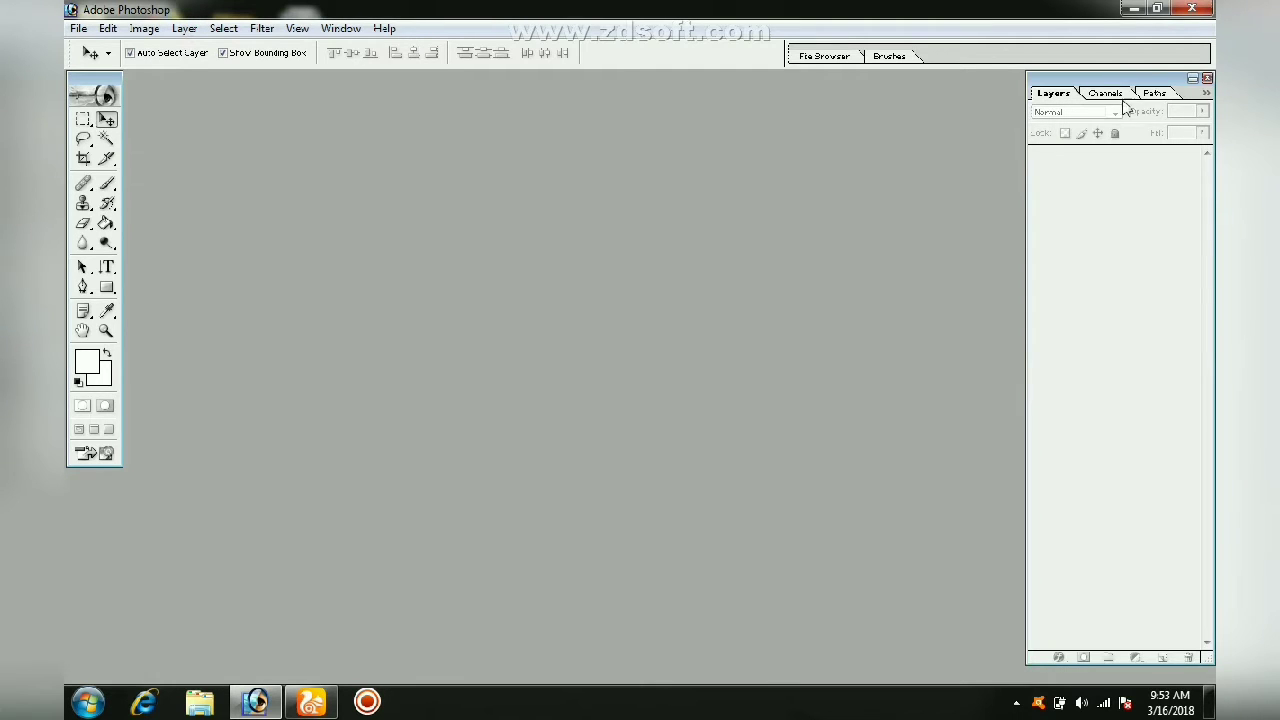
{"action": "left_click", "coordinate": [1100, 90]}
{"action": "left_click", "coordinate": [1148, 94]}
{"action": "left_click", "coordinate": [1049, 96]}
{"action": "left_click", "coordinate": [190, 29]}
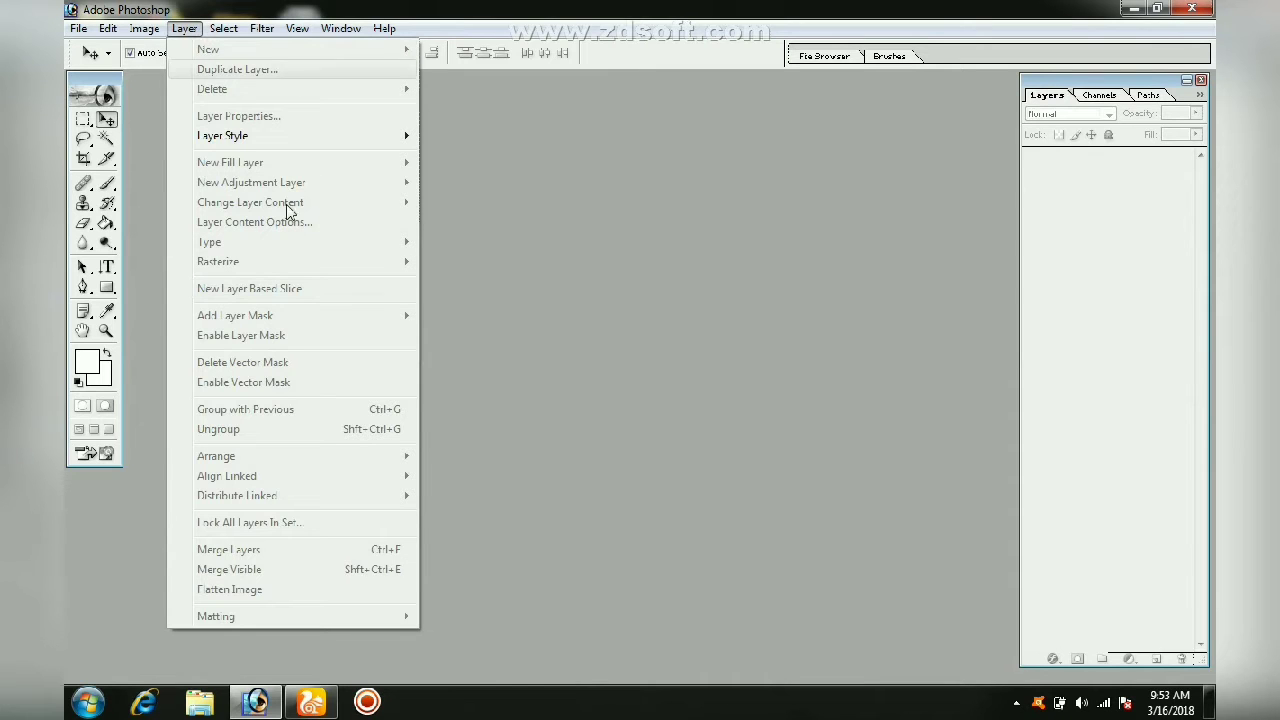
{"action": "left_click", "coordinate": [1160, 242]}
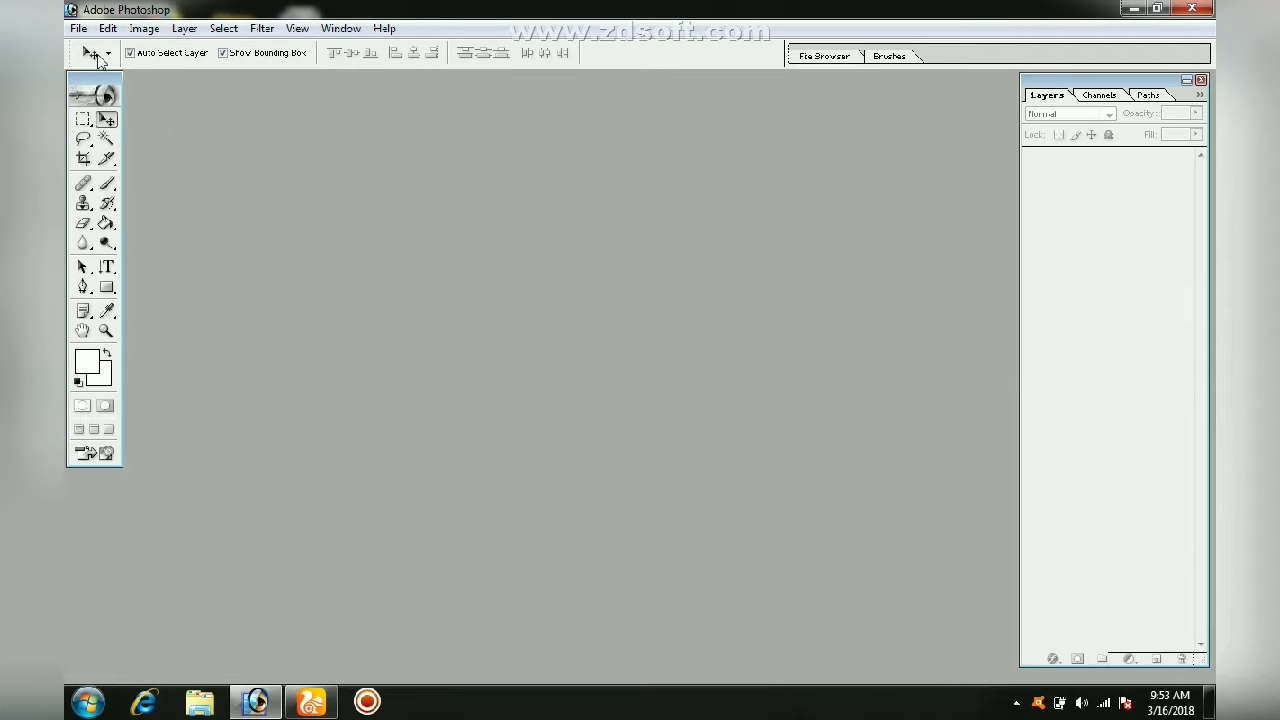
Open the girl-playing-violin JPG photo
{"action": "left_click", "coordinate": [80, 28]}
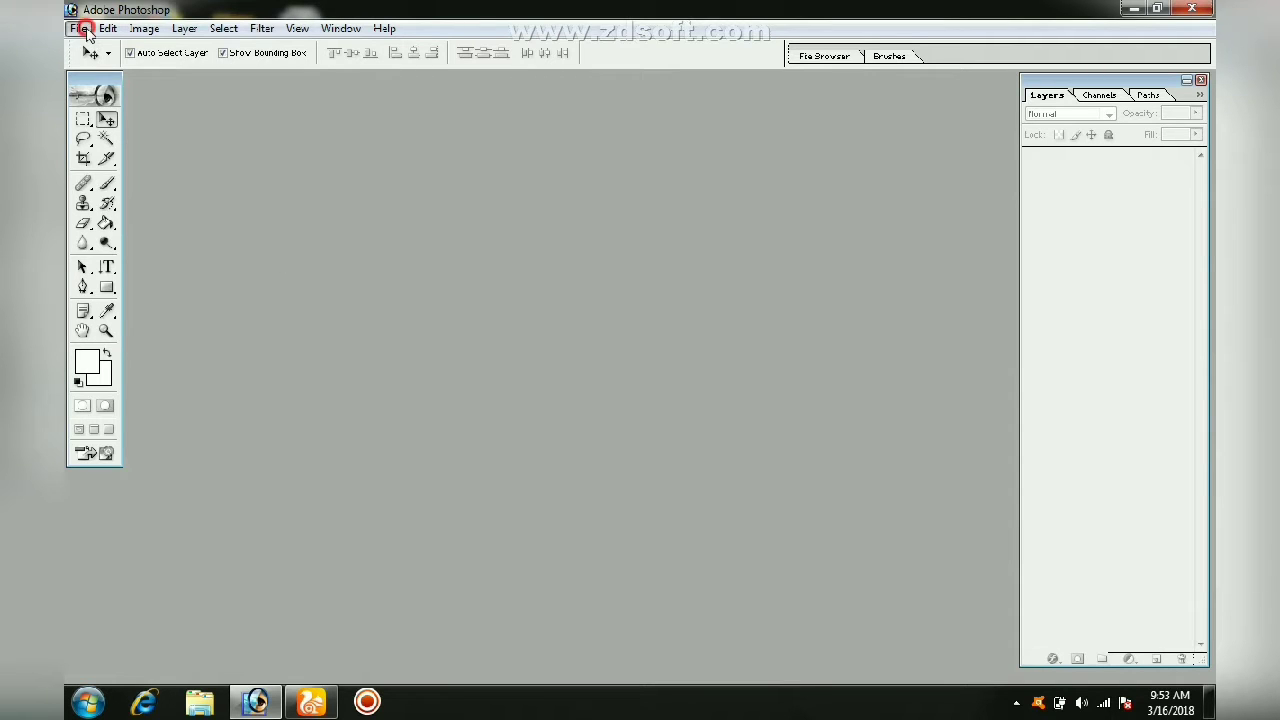
{"action": "key", "text": "Right"}
{"action": "left_click", "coordinate": [106, 63]}
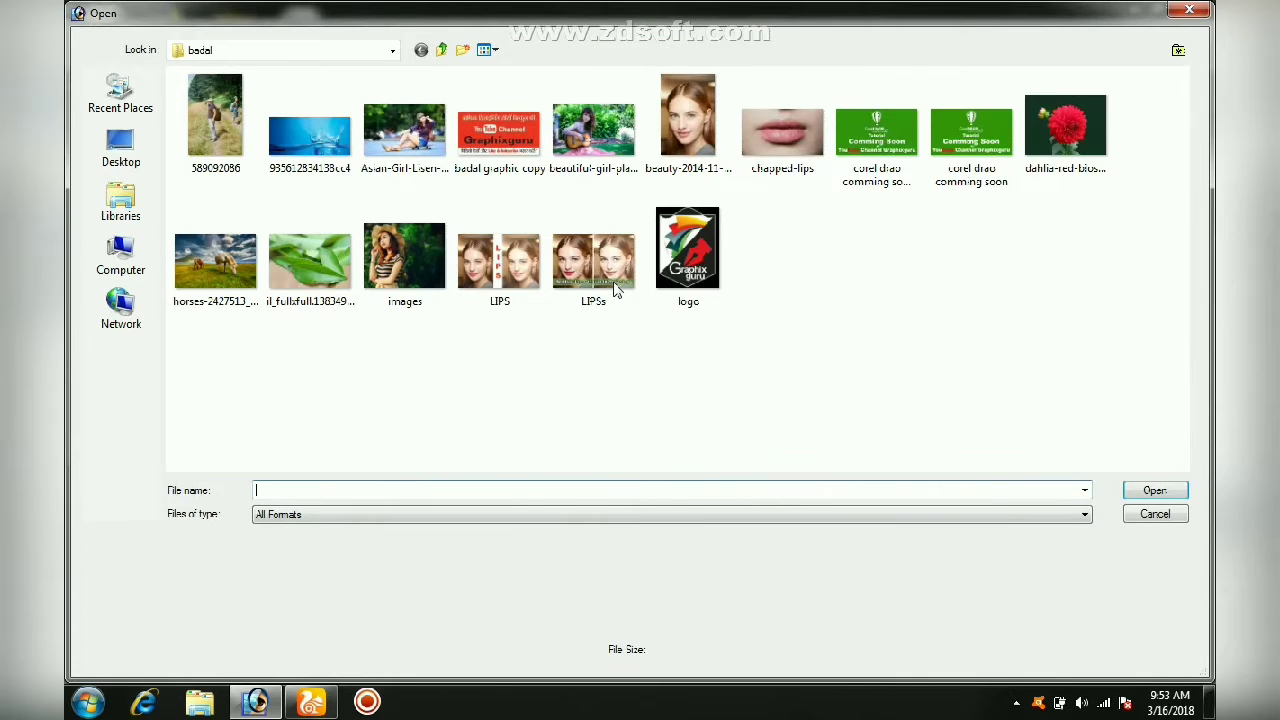
{"action": "left_click", "coordinate": [775, 148]}
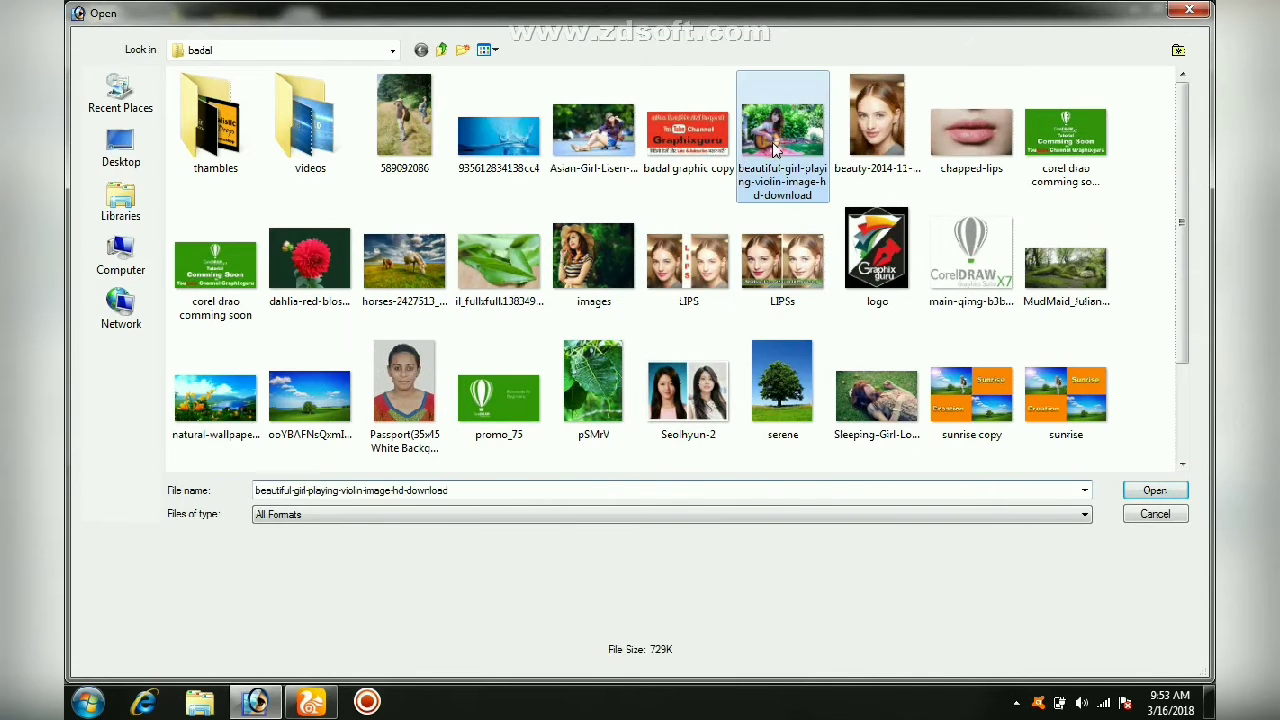
{"action": "left_click", "coordinate": [1155, 490]}
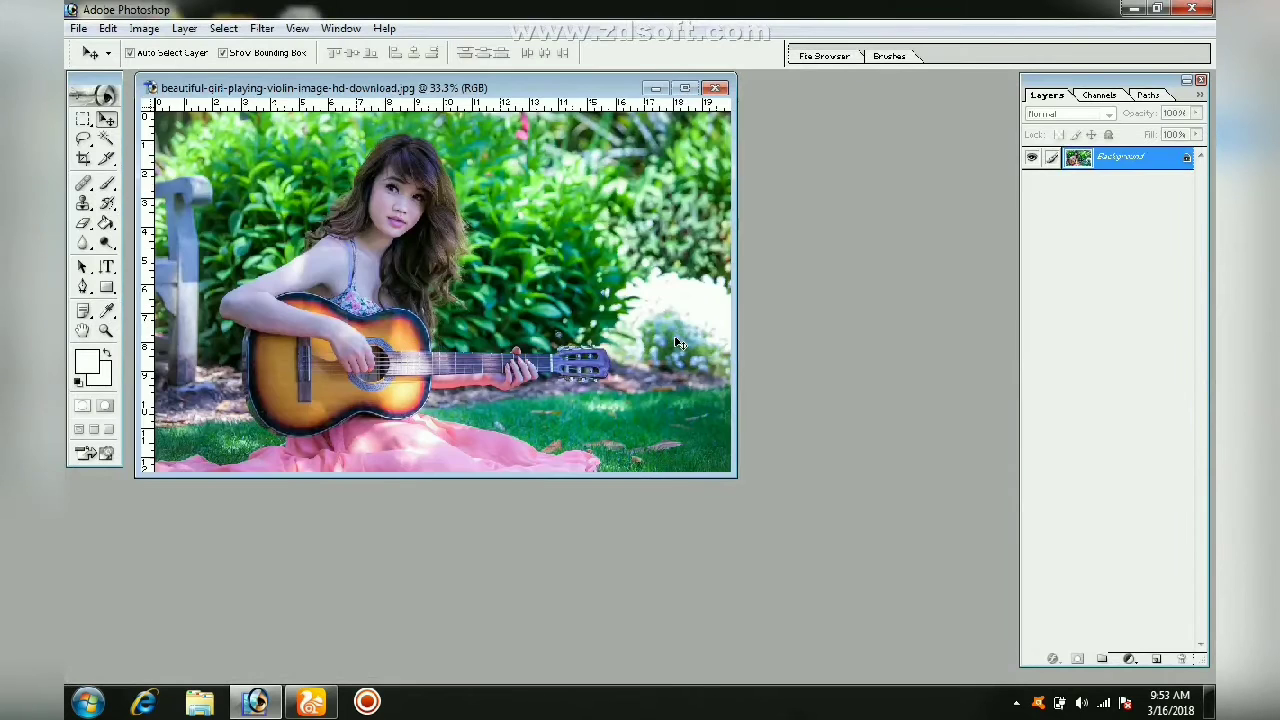
Convert the photo's Background layer into an editable Layer 0
{"action": "left_click_drag", "start_coordinate": [450, 88], "coordinate": [543, 116]}
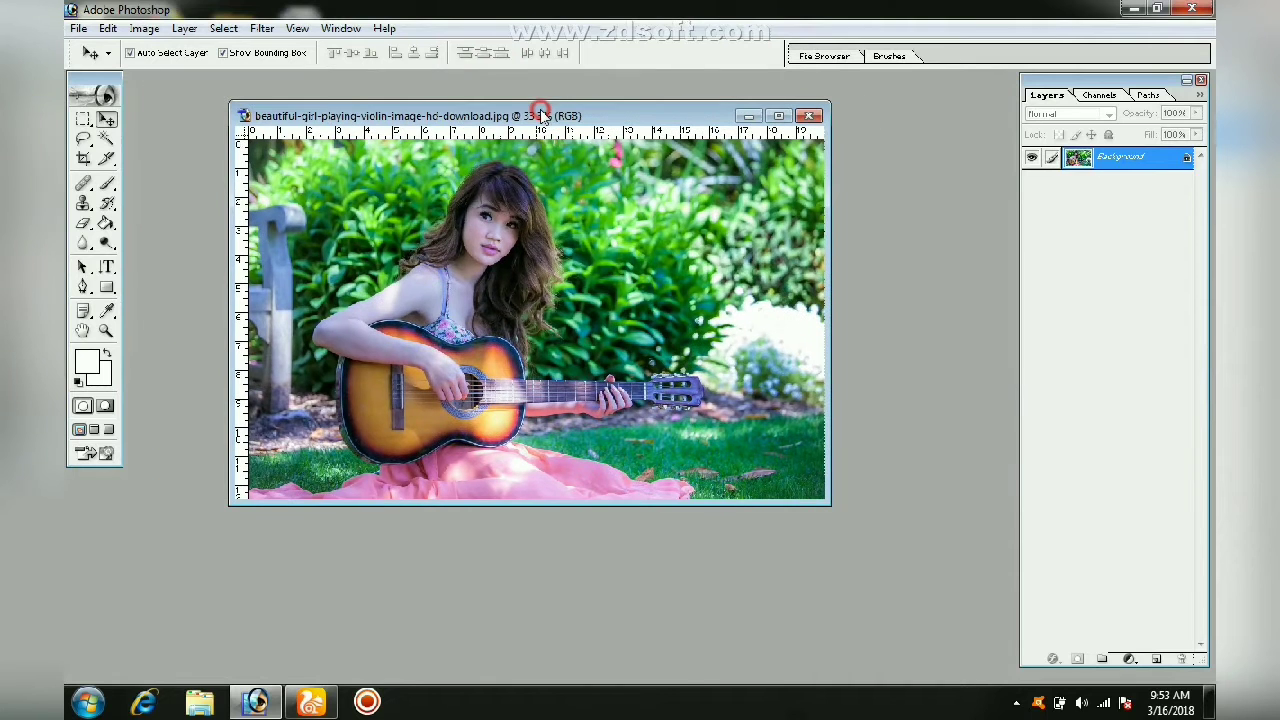
{"action": "double_click", "coordinate": [1107, 166]}
{"action": "left_click", "coordinate": [770, 322]}
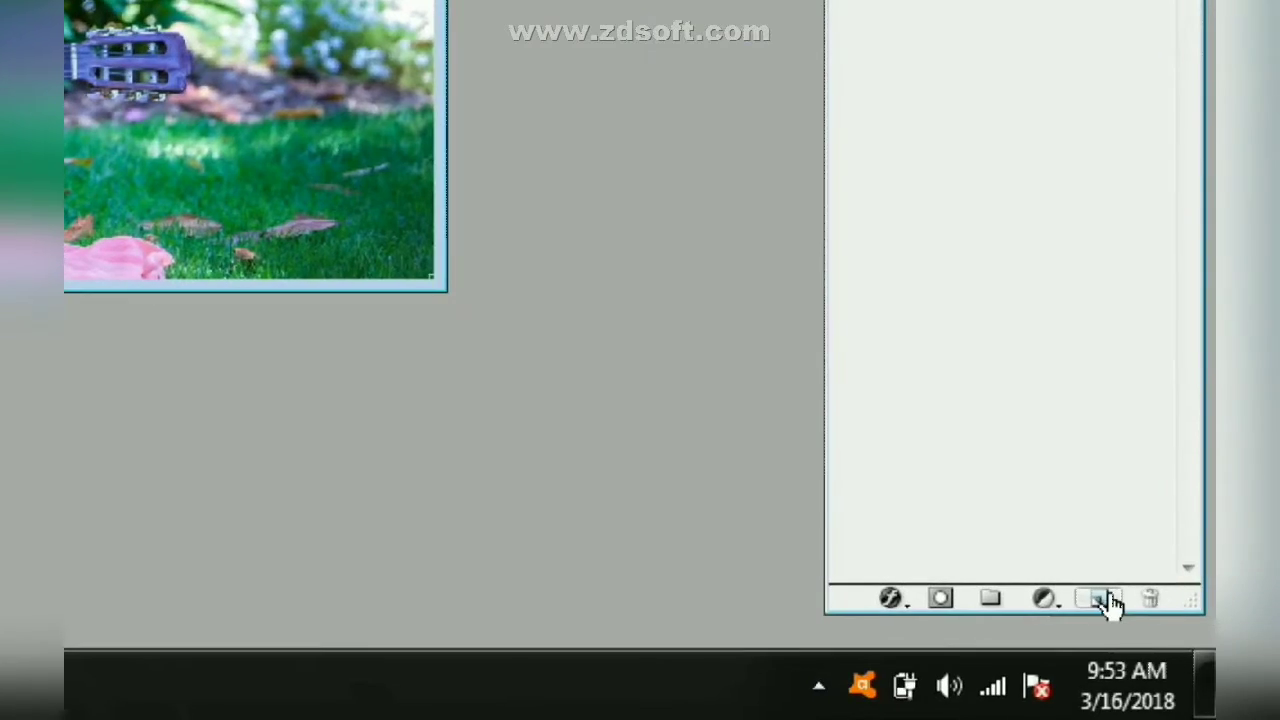
Add Layer 1, fill it white with the Paint Bucket, and maximize the document window
{"action": "left_click", "coordinate": [1103, 603]}
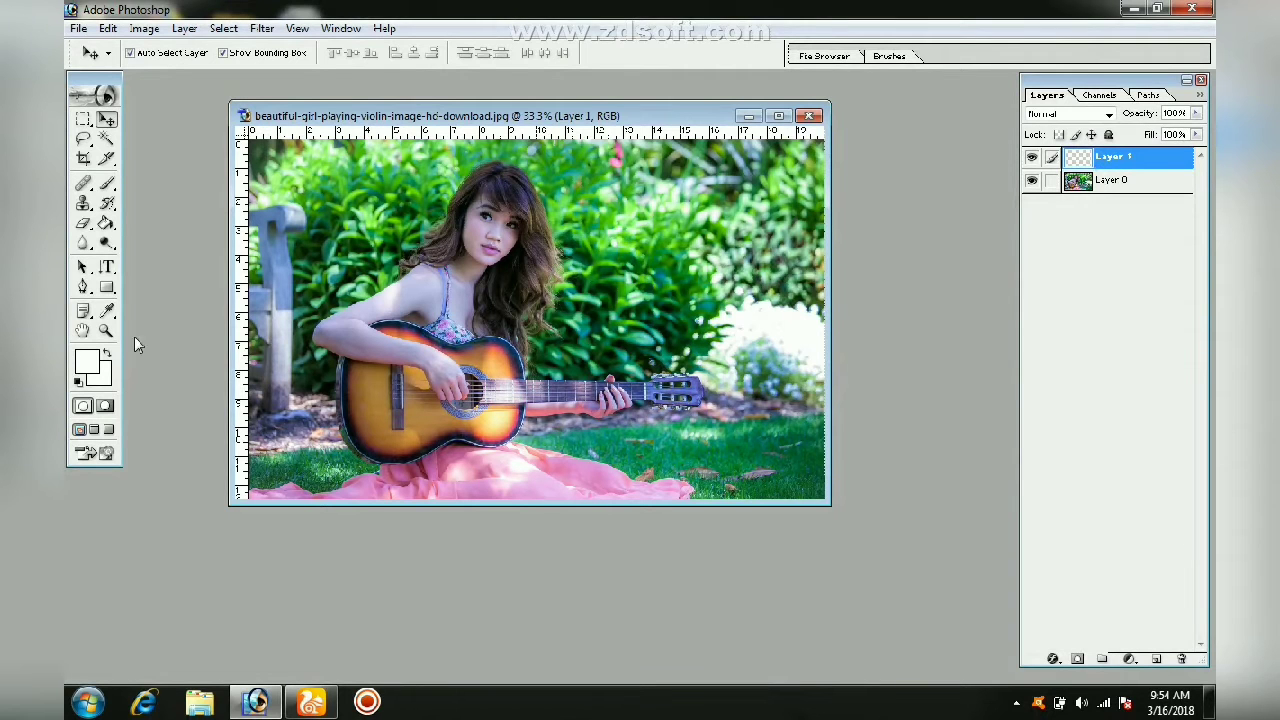
{"action": "left_click", "coordinate": [90, 369]}
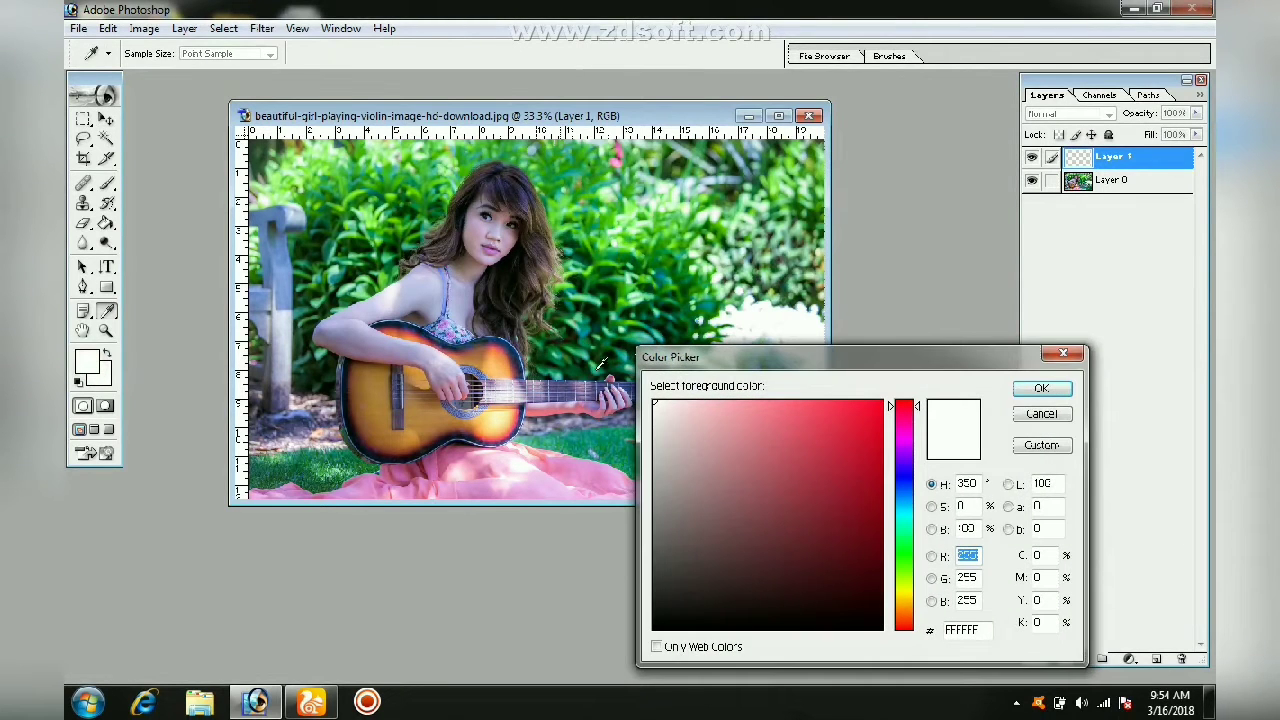
{"action": "left_click", "coordinate": [1041, 388]}
{"action": "left_click_drag", "start_coordinate": [106, 222], "coordinate": [174, 248]}
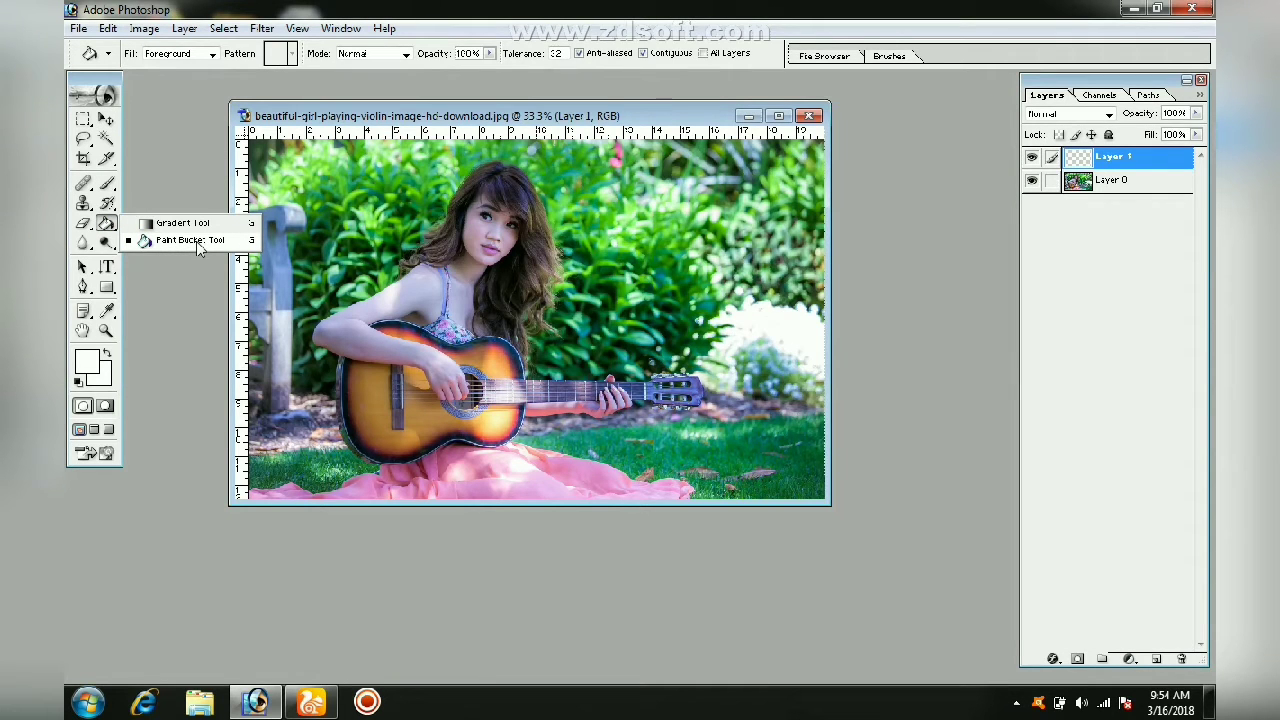
{"action": "left_click", "coordinate": [197, 246]}
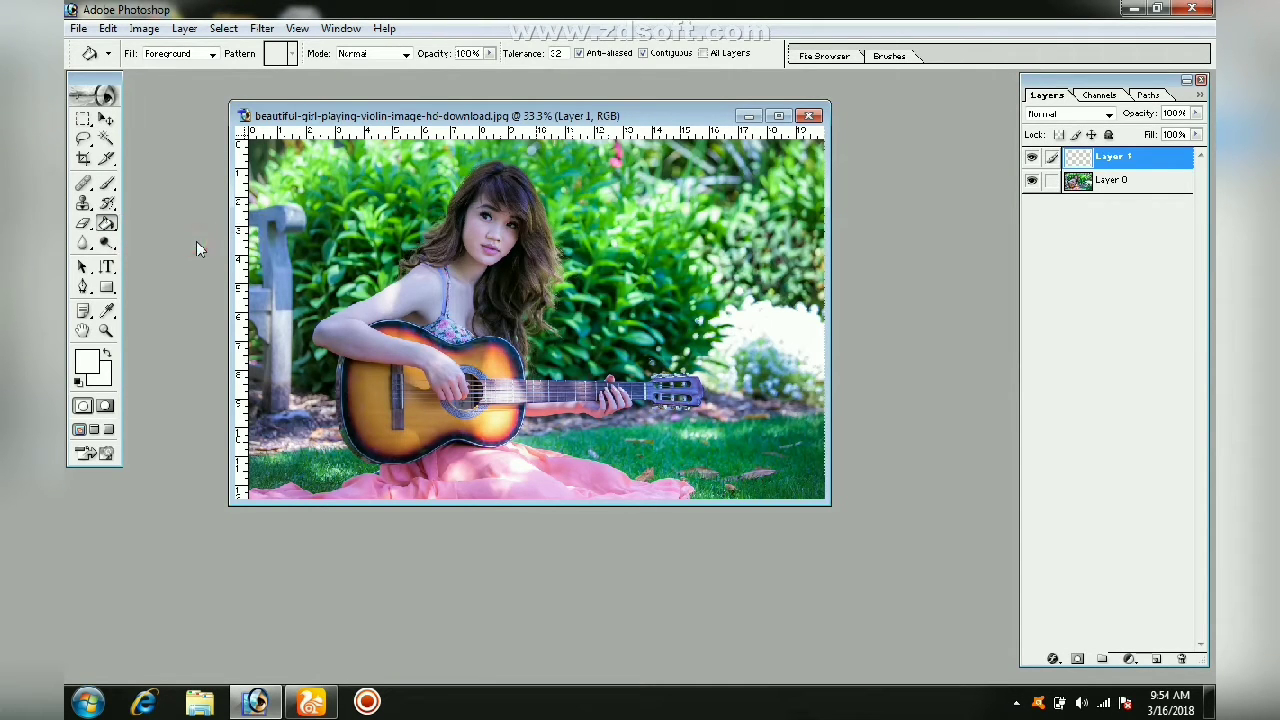
{"action": "left_click", "coordinate": [368, 270]}
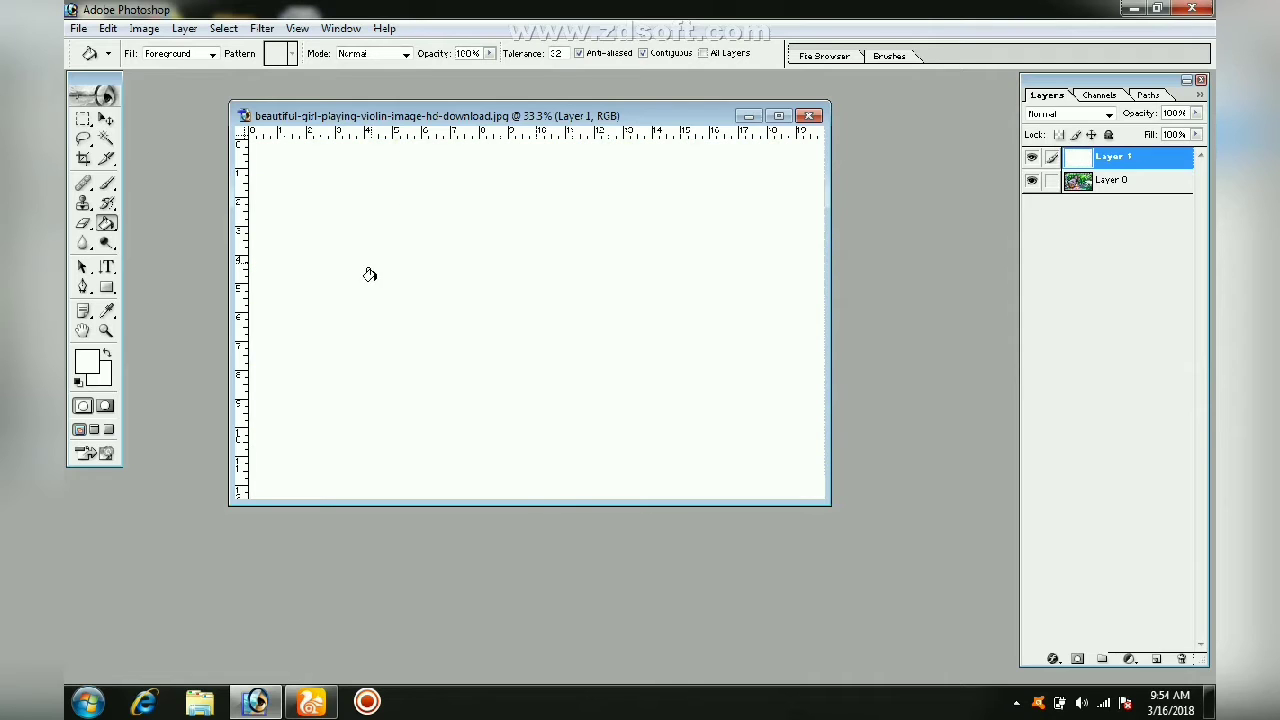
{"action": "left_click", "coordinate": [778, 116]}
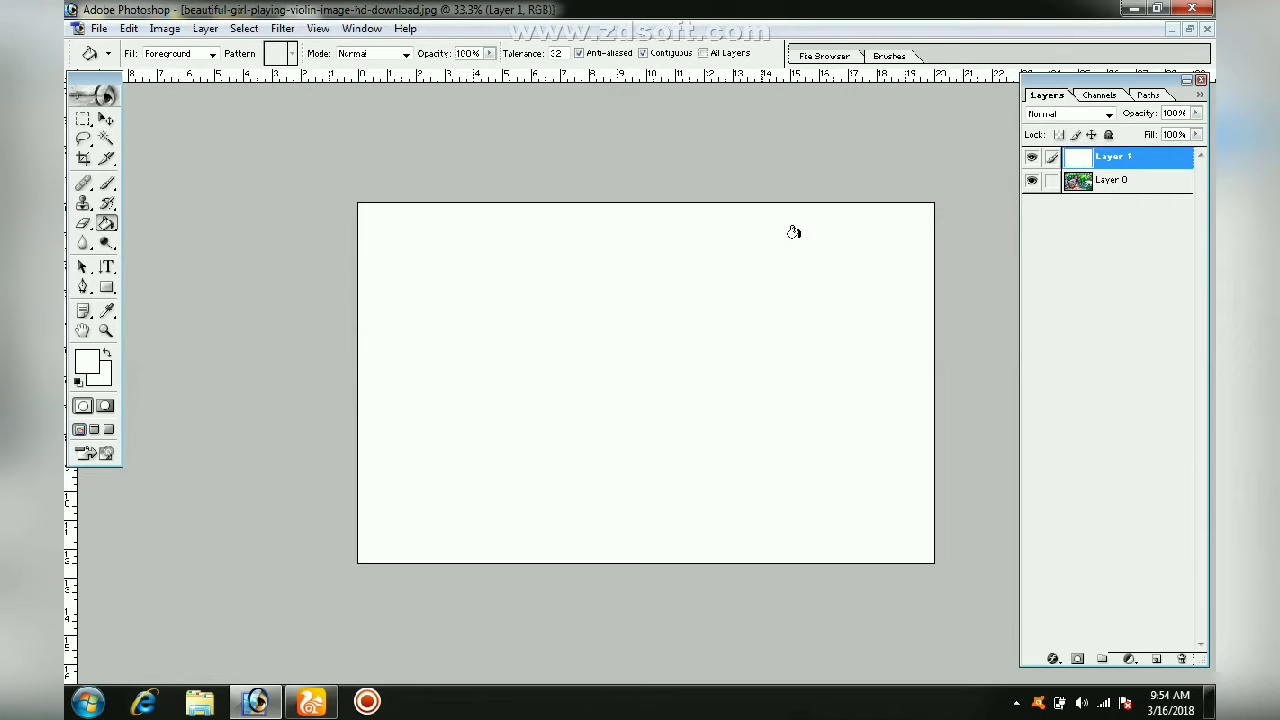
{"action": "left_click", "coordinate": [107, 119]}
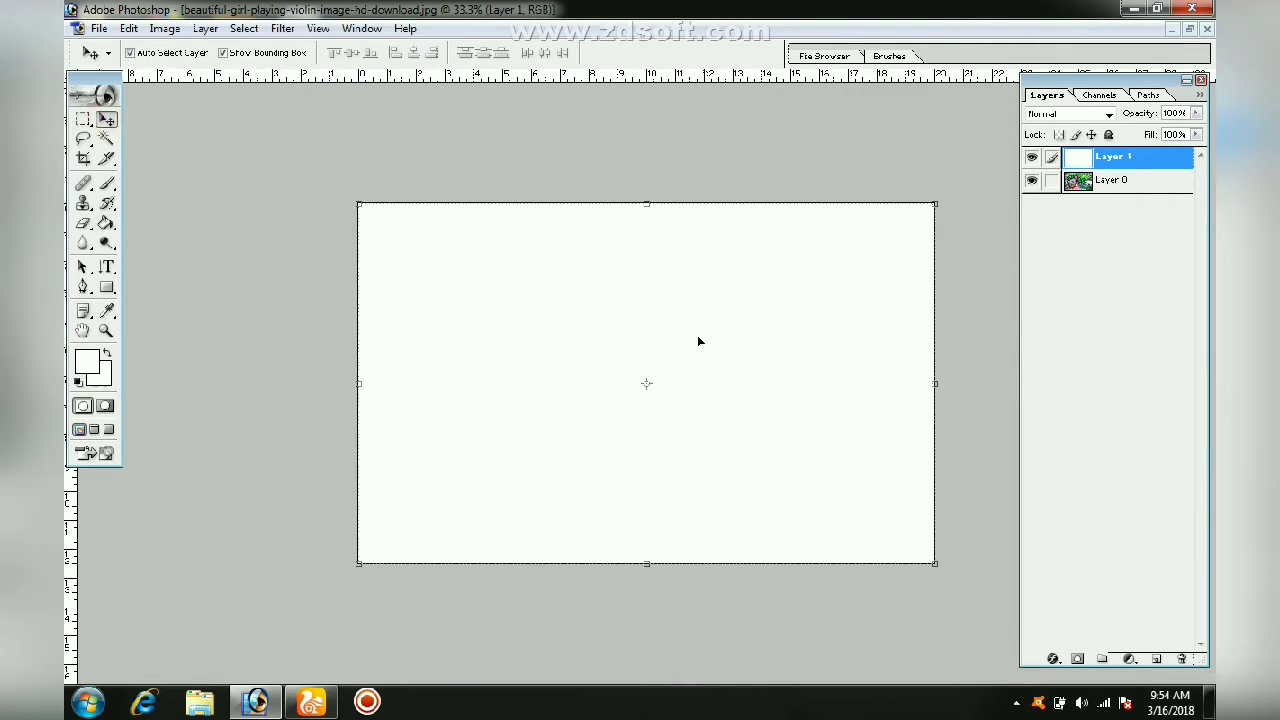
{"action": "left_click_drag", "start_coordinate": [753, 329], "coordinate": [690, 324]}
{"action": "left_click", "coordinate": [1031, 158]}
{"action": "left_click", "coordinate": [1032, 180]}
{"action": "left_click", "coordinate": [1031, 158]}
{"action": "left_click", "coordinate": [205, 28]}
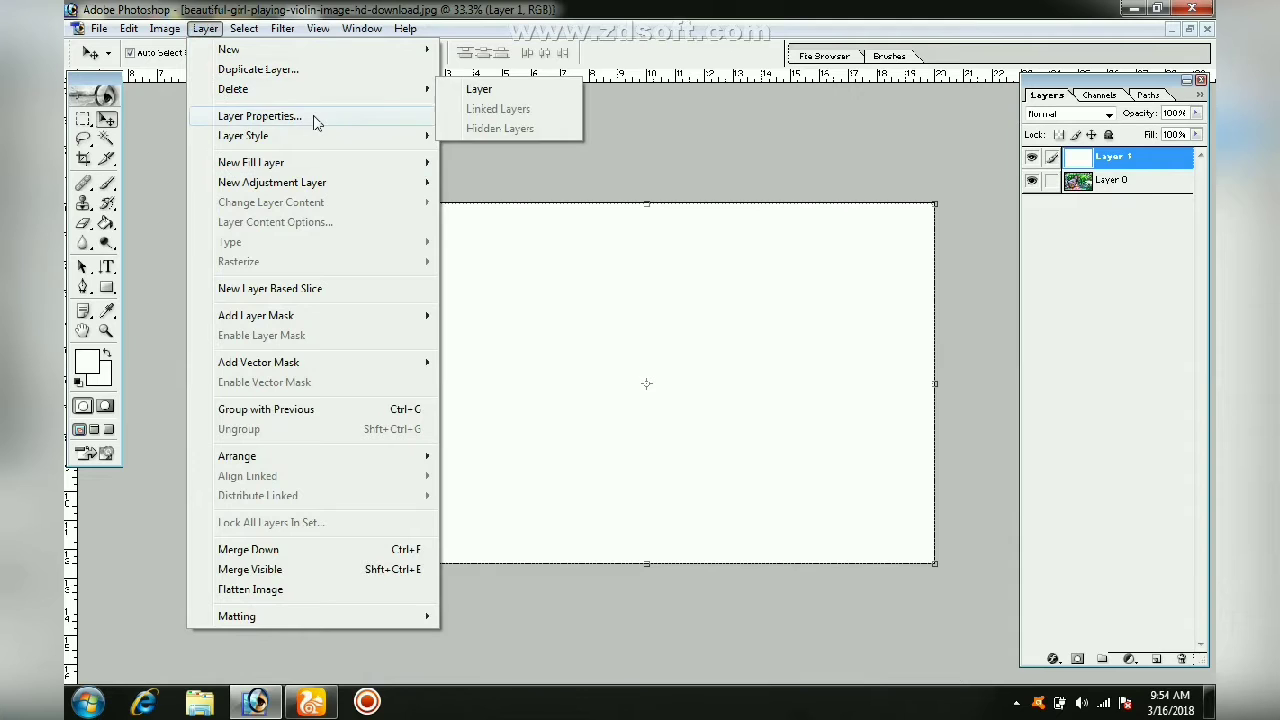
{"action": "mouse_move", "coordinate": [243, 135]}
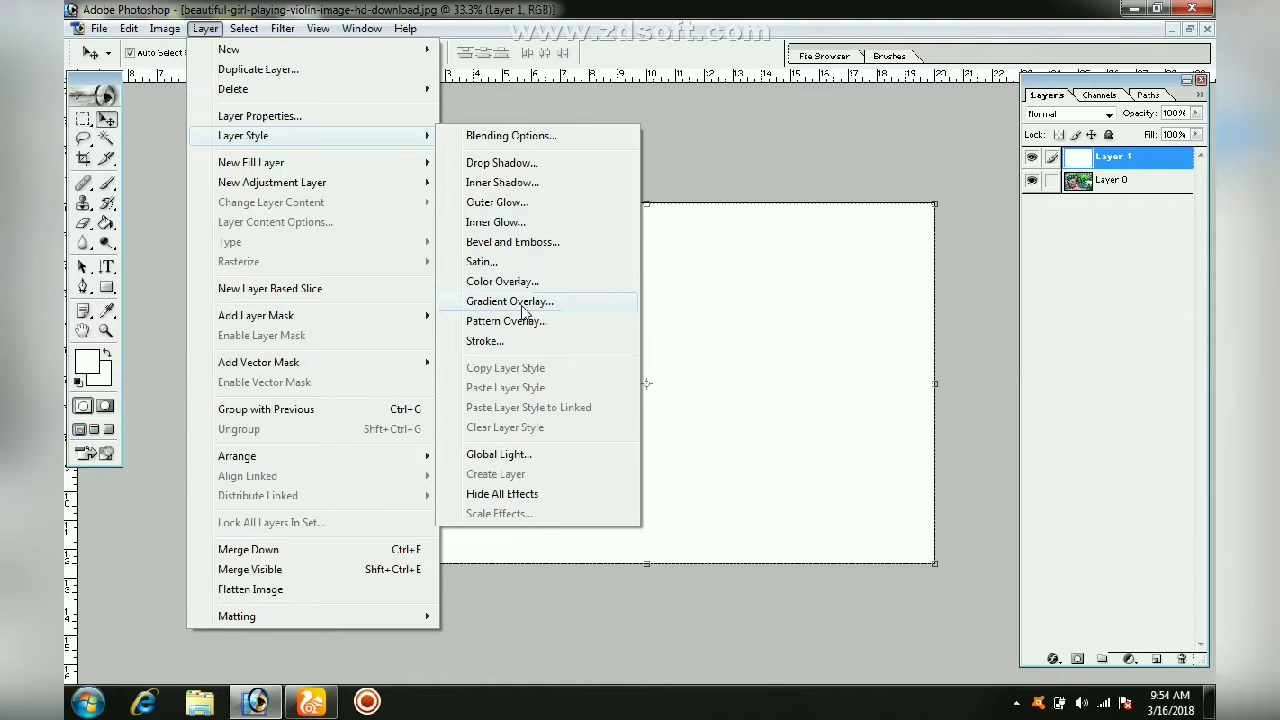
{"action": "left_click", "coordinate": [771, 290]}
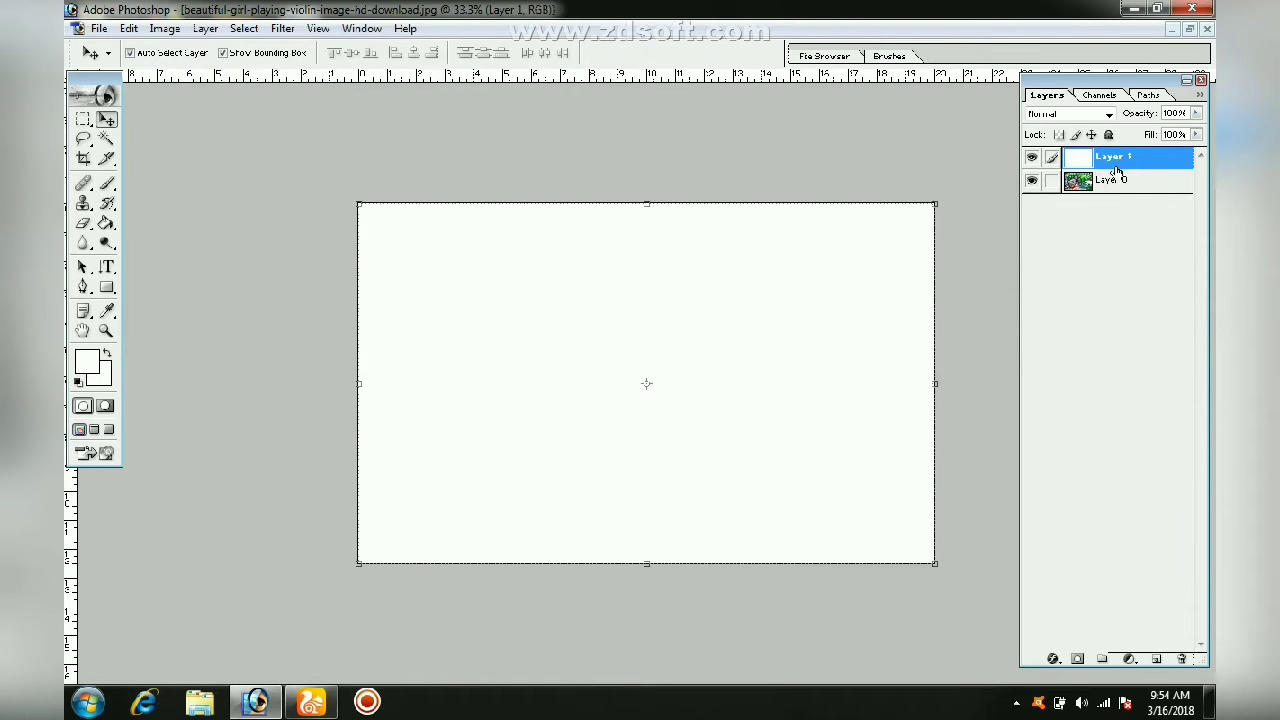
{"action": "left_click", "coordinate": [1053, 659]}
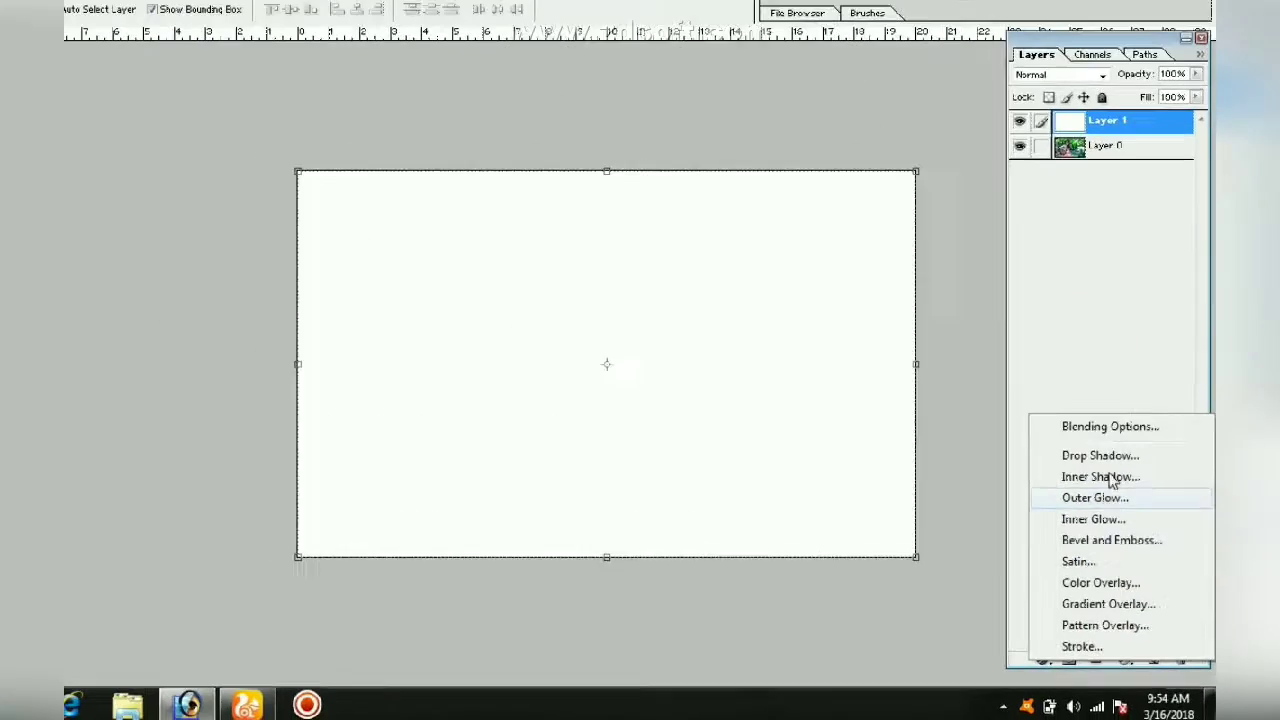
{"action": "left_click", "coordinate": [924, 165]}
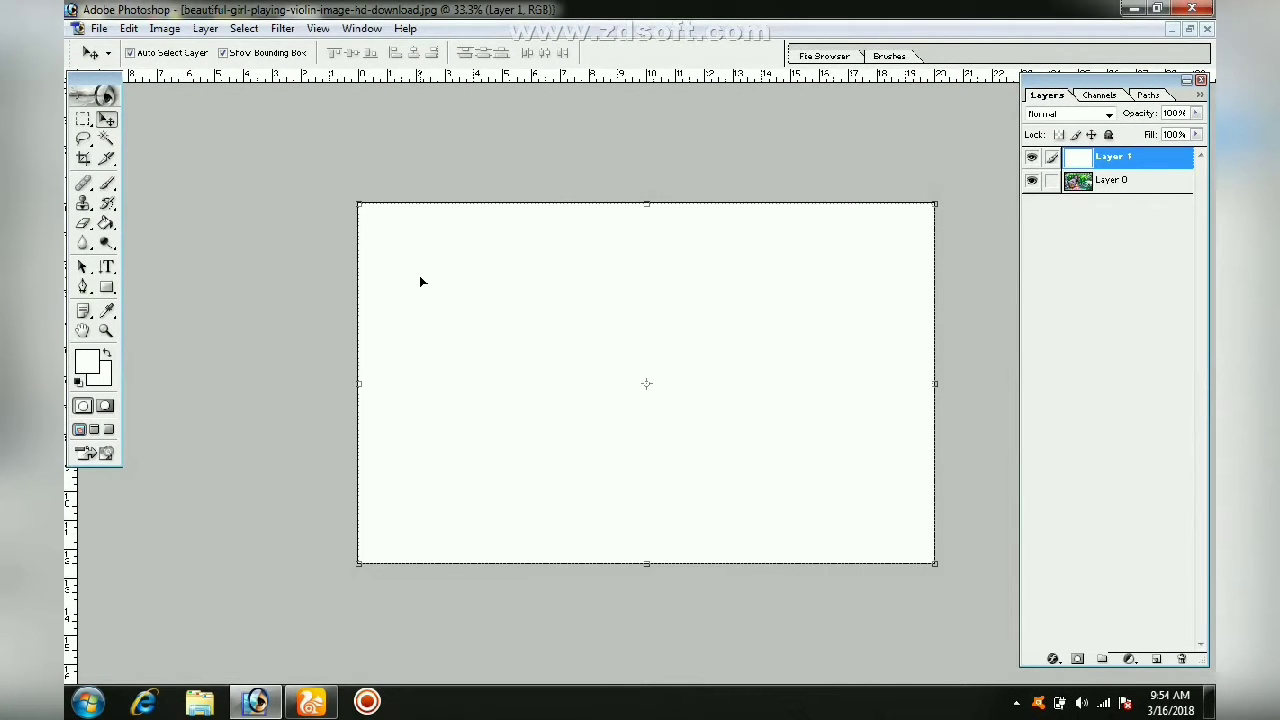
Draw a tall narrow rectangle on the canvas's left as a red Color Fill 1 layer
{"action": "left_click", "coordinate": [107, 288]}
{"action": "left_click_drag", "start_coordinate": [419, 258], "coordinate": [477, 518]}
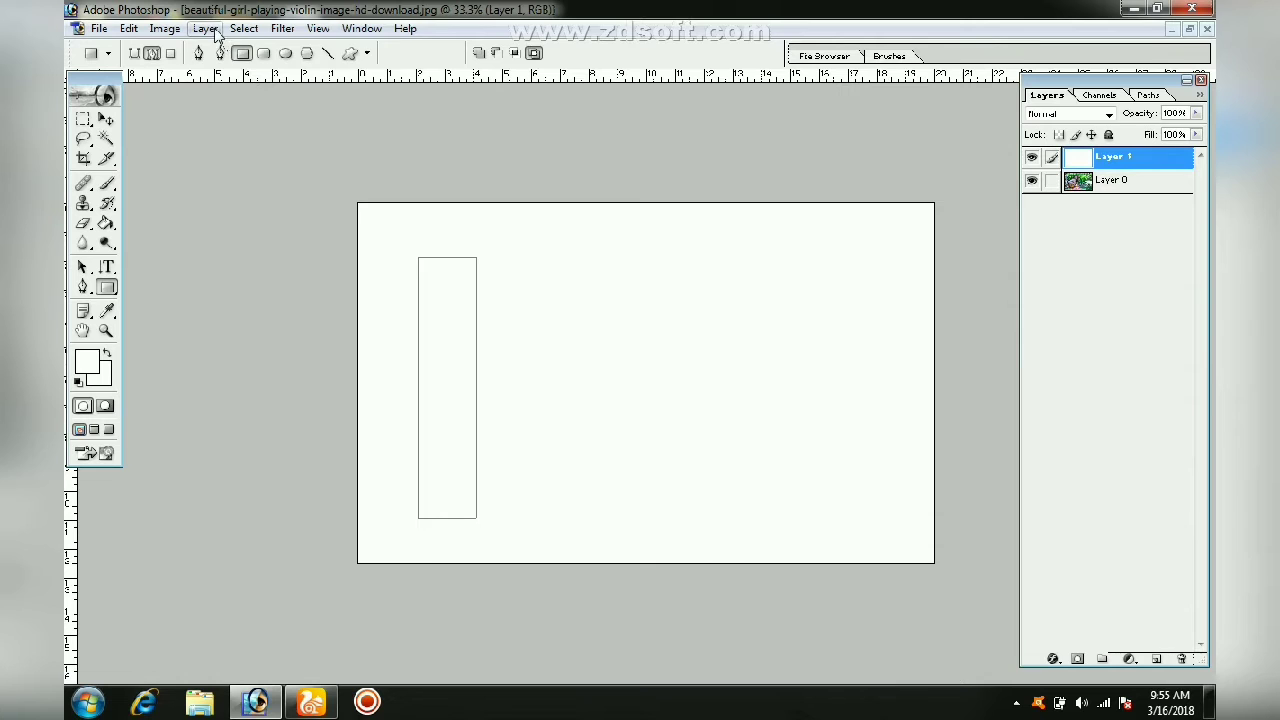
{"action": "left_click", "coordinate": [205, 28]}
{"action": "mouse_move", "coordinate": [251, 162]}
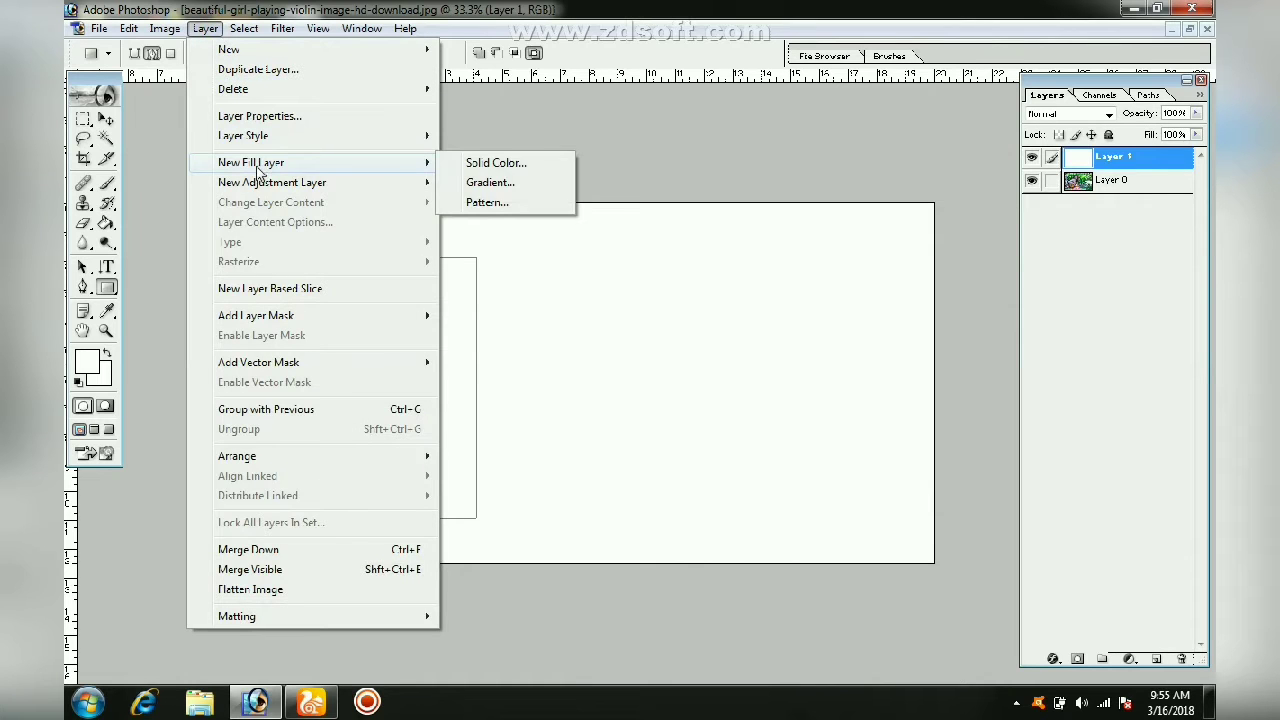
{"action": "left_click", "coordinate": [496, 166]}
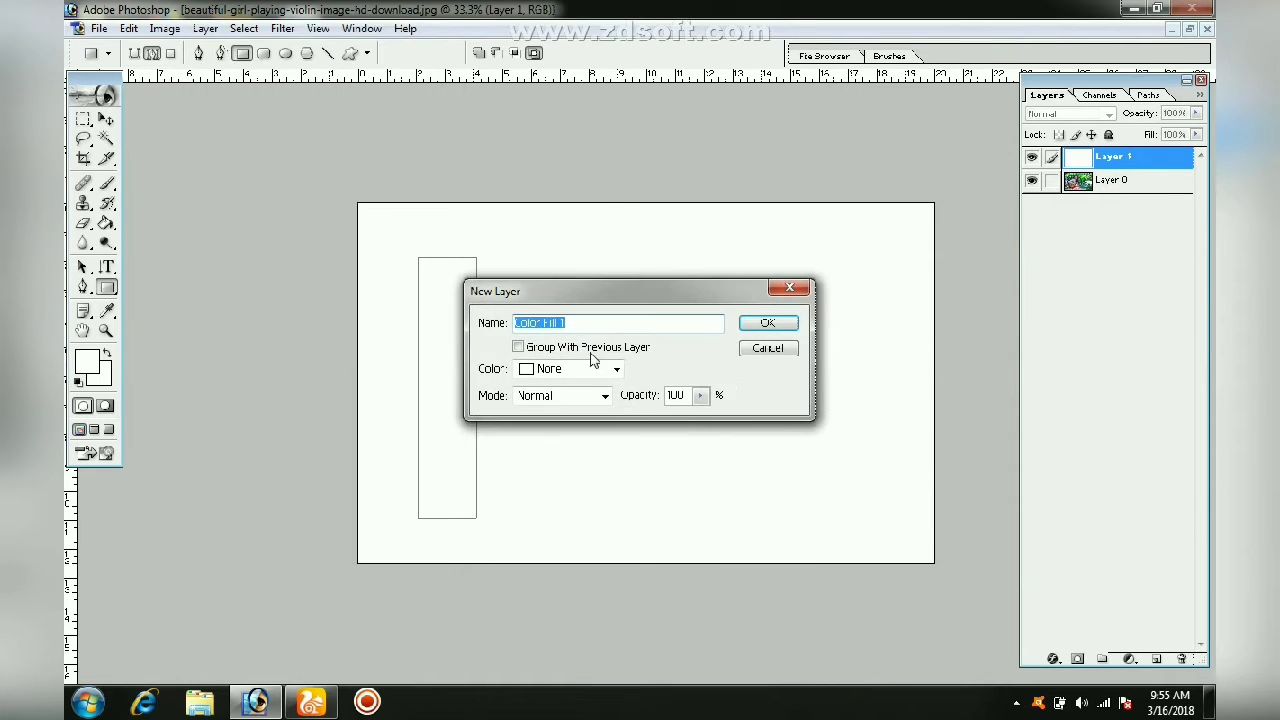
{"action": "left_click", "coordinate": [768, 325]}
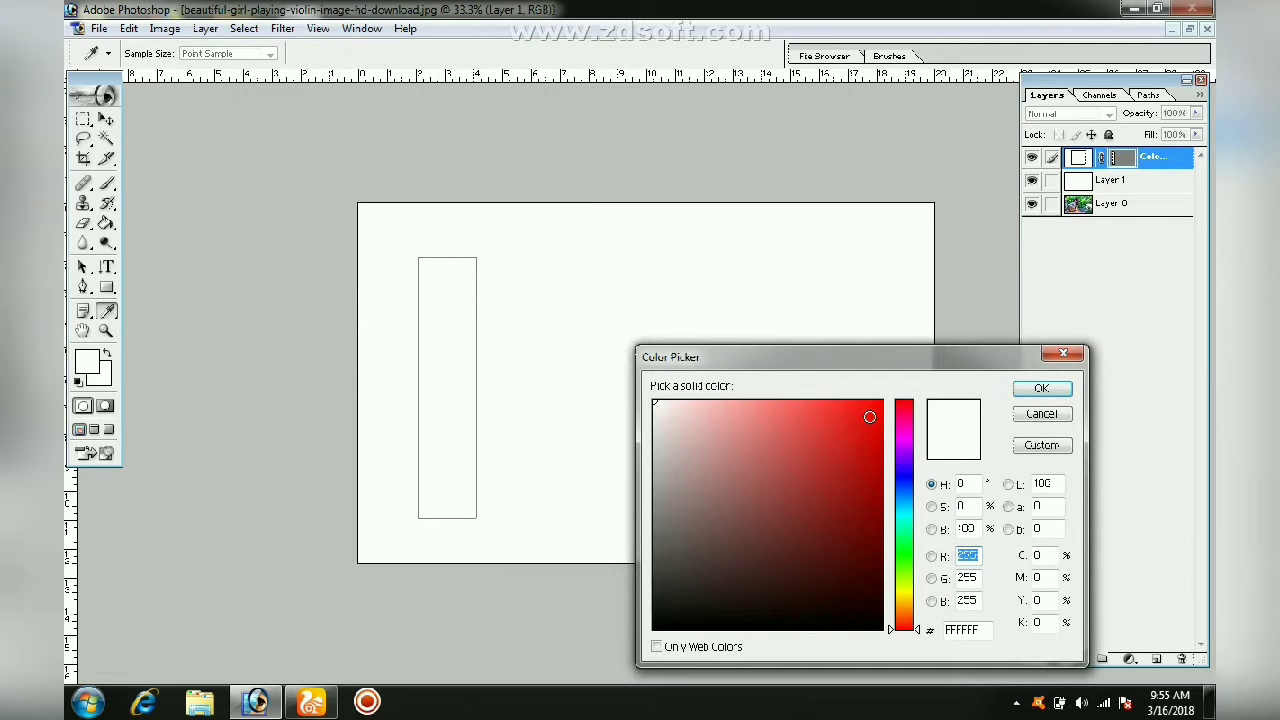
{"action": "left_click", "coordinate": [877, 407]}
{"action": "left_click", "coordinate": [1040, 389]}
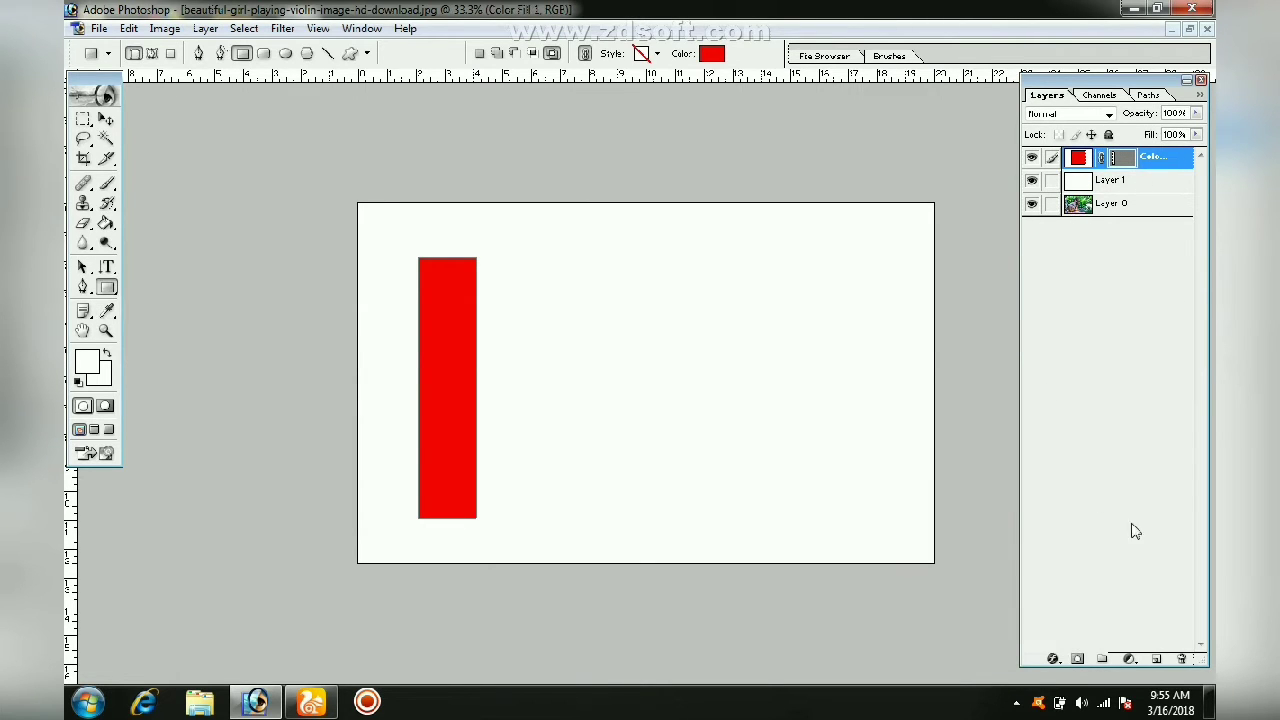
Give the red strip a Normal-blend drop shadow pointing straight down
{"action": "right_click", "coordinate": [1156, 170]}
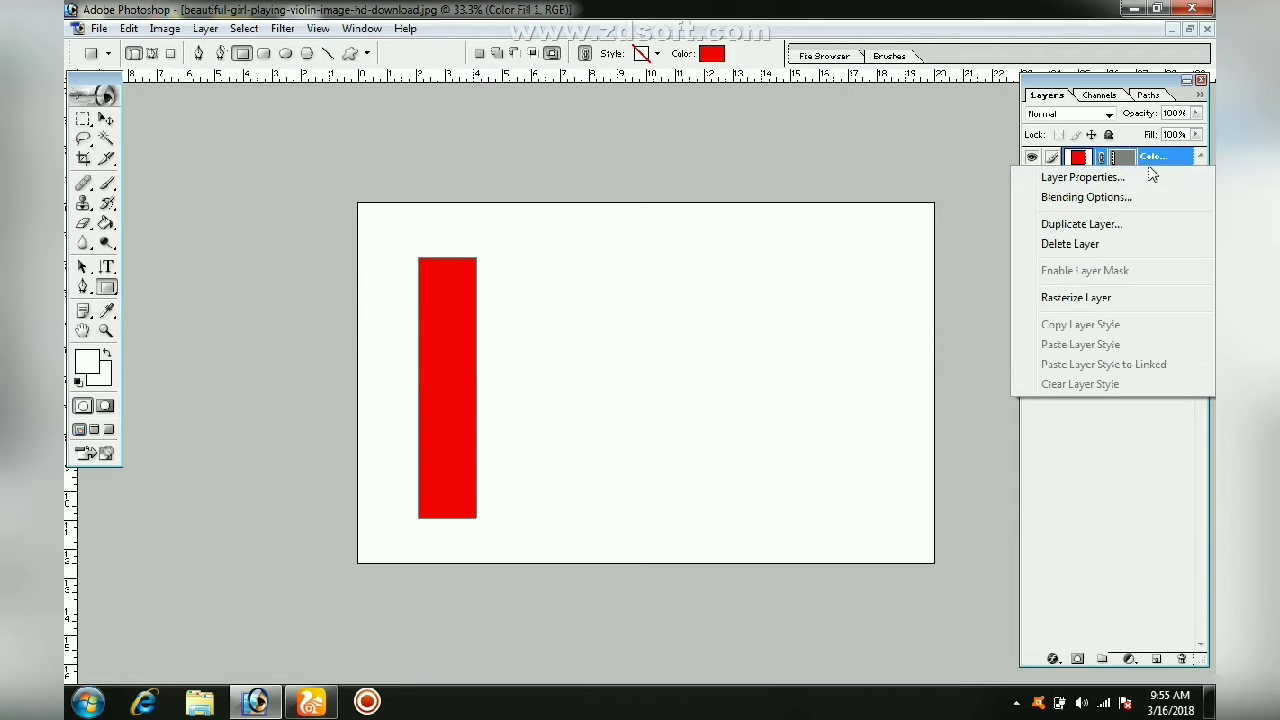
{"action": "left_click", "coordinate": [1102, 200]}
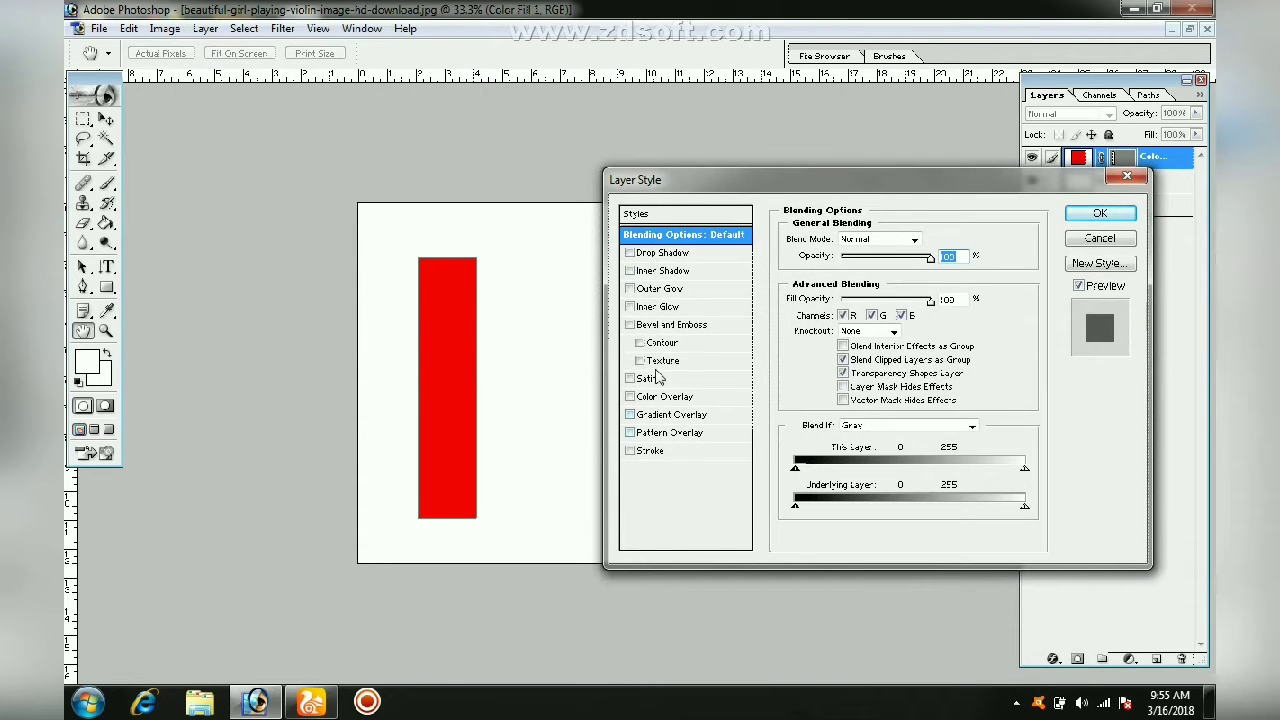
{"action": "left_click", "coordinate": [1071, 235]}
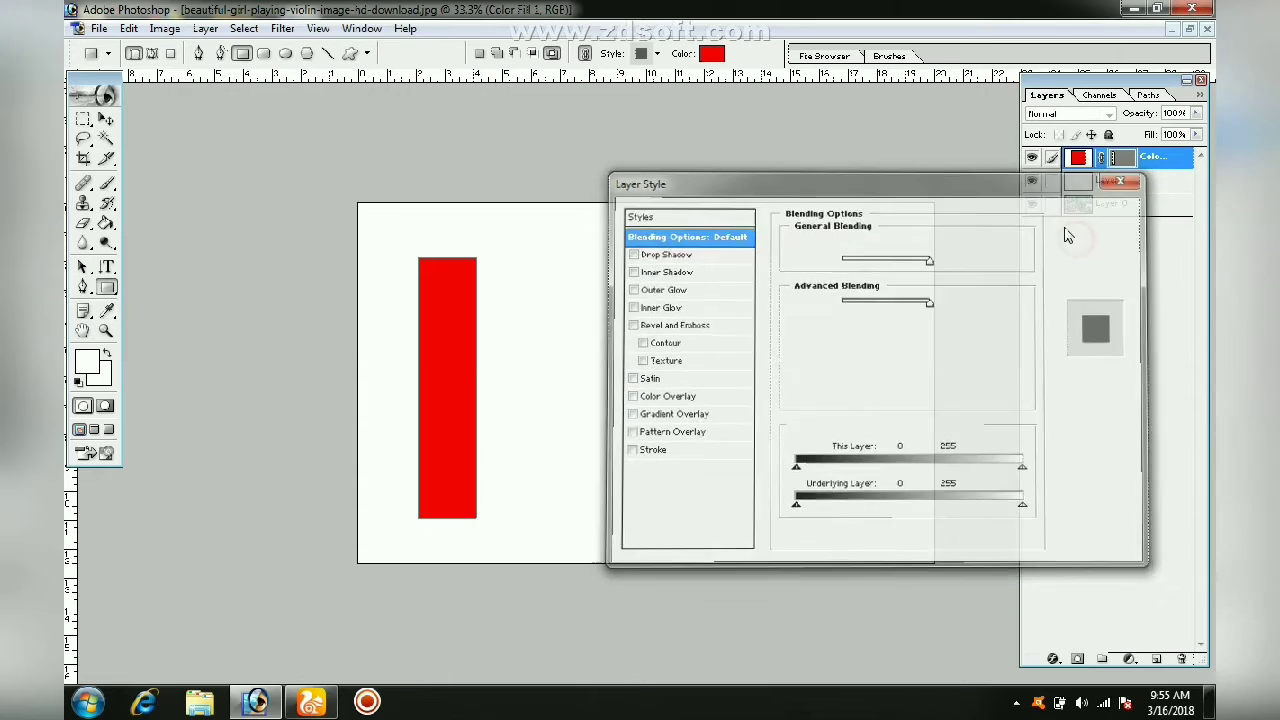
{"action": "left_click", "coordinate": [206, 29]}
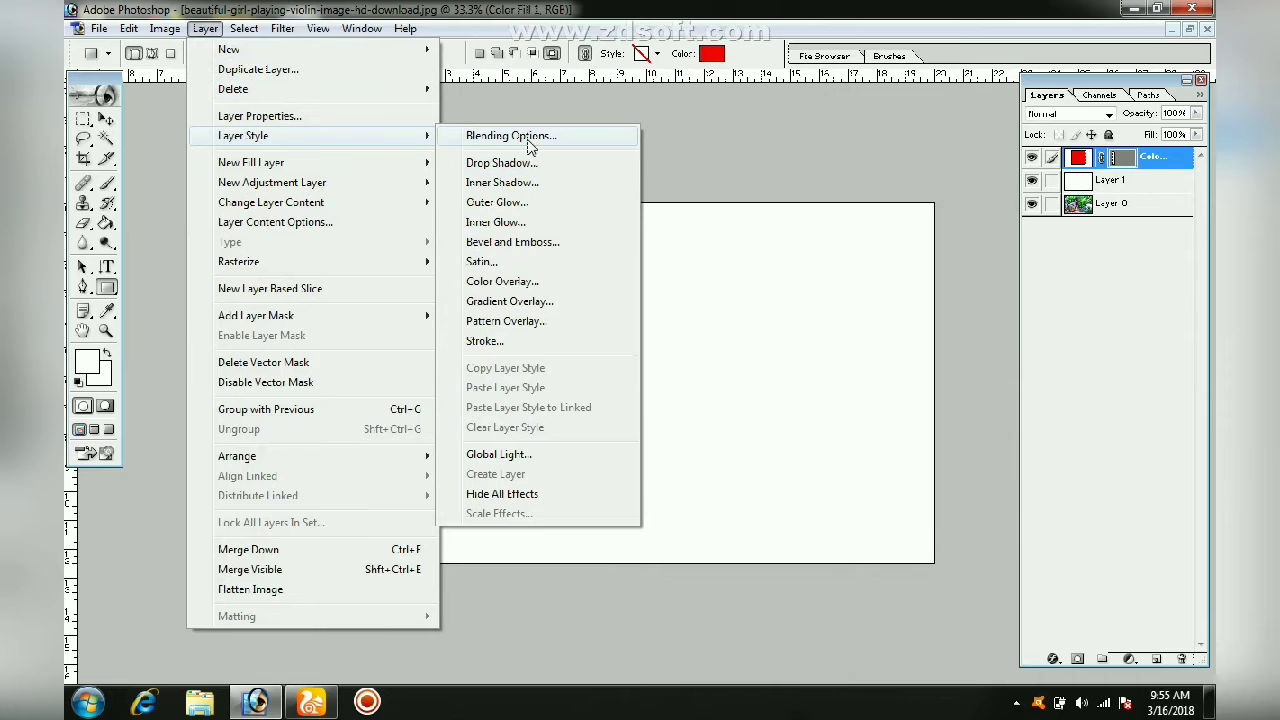
{"action": "left_click", "coordinate": [519, 165]}
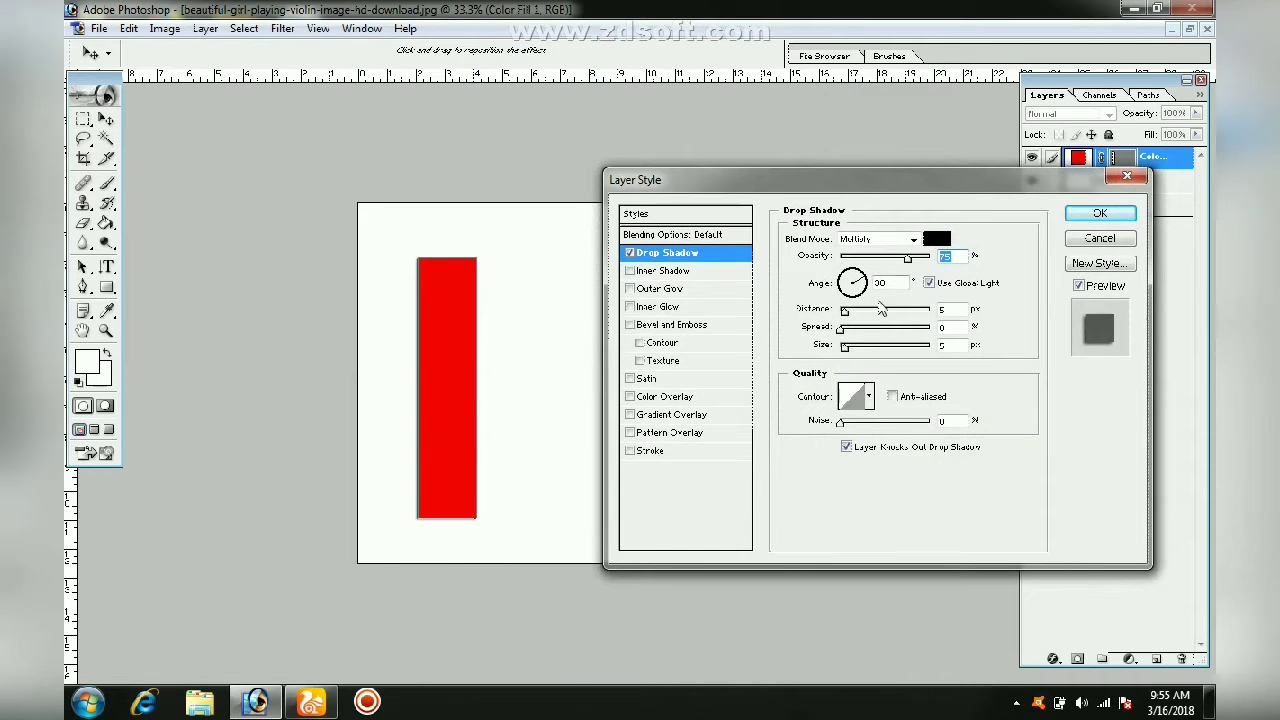
{"action": "left_click", "coordinate": [890, 242]}
{"action": "left_click", "coordinate": [880, 253]}
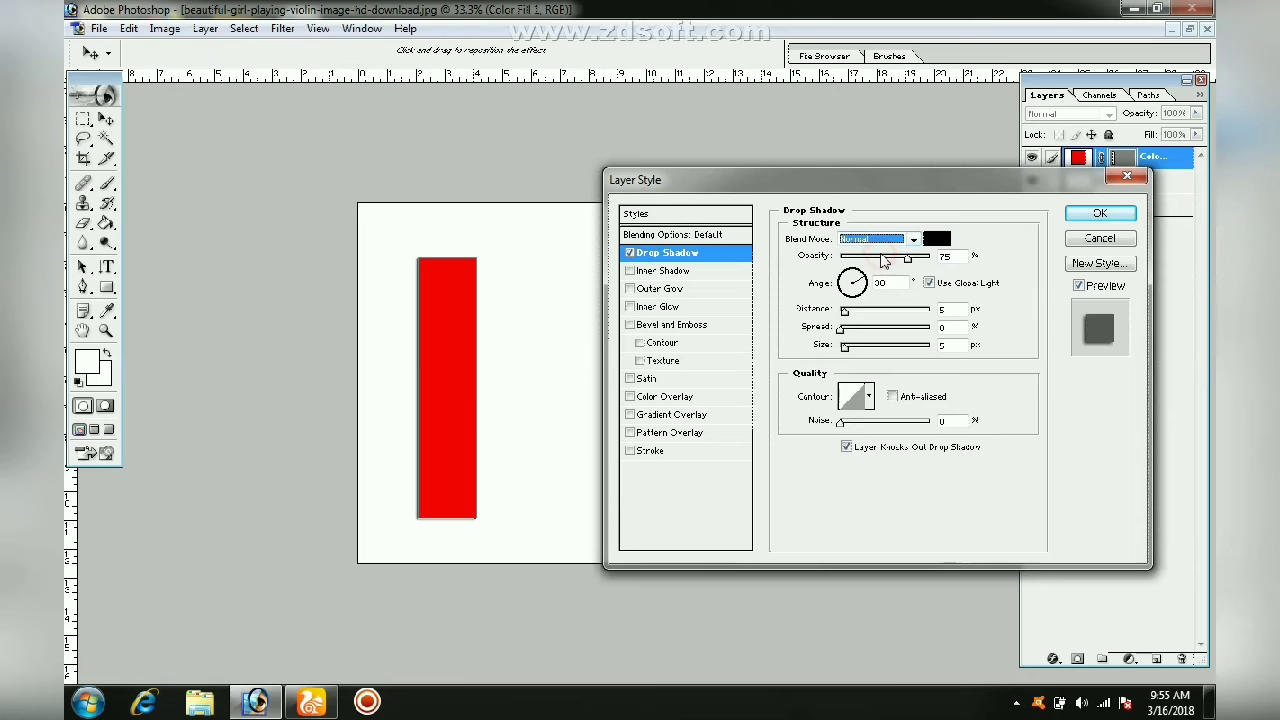
{"action": "left_click_drag", "start_coordinate": [852, 276], "coordinate": [855, 313]}
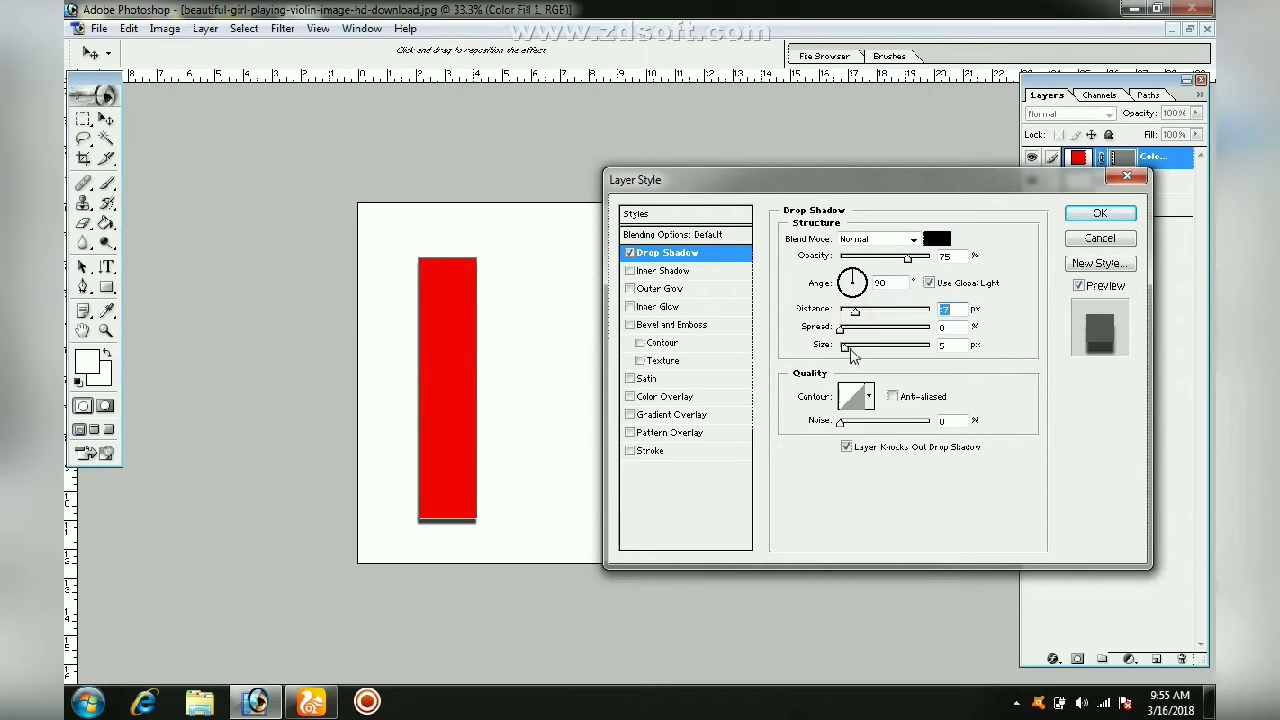
Add a white 6 px stroke, enlarge and soften the shadow, and apply the effects
{"action": "left_click", "coordinate": [714, 451]}
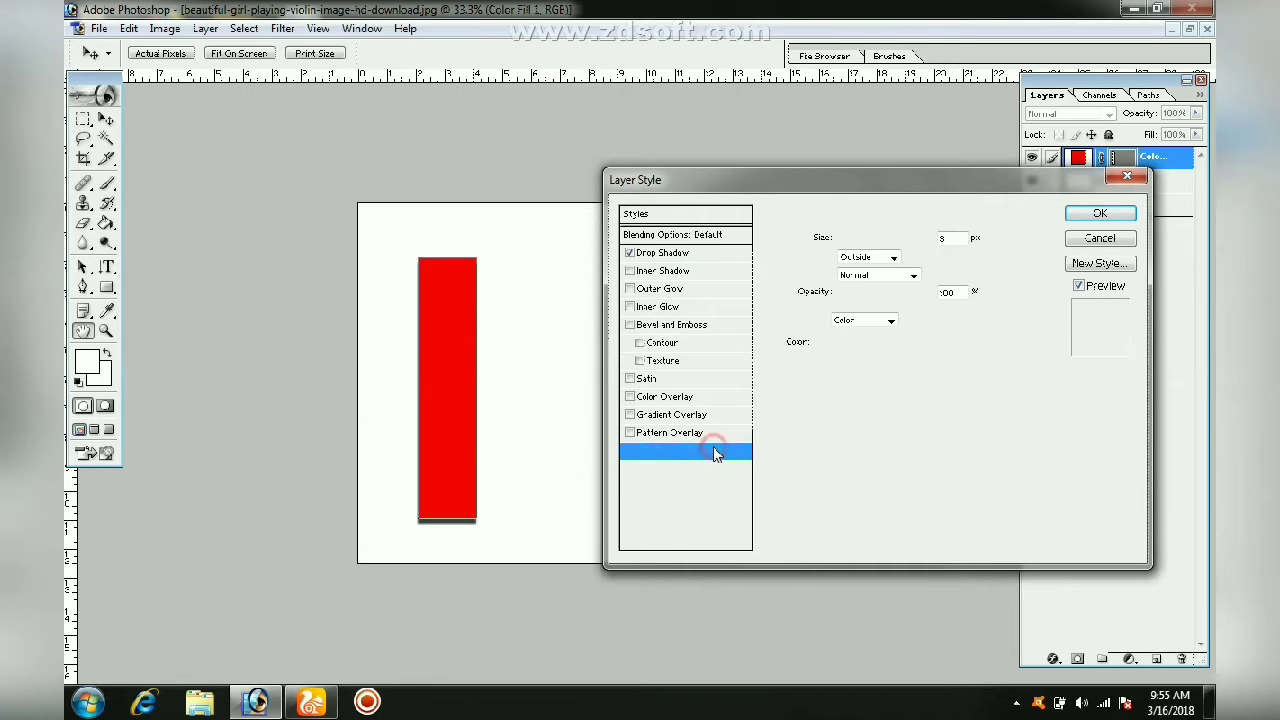
{"action": "left_click", "coordinate": [828, 350]}
{"action": "left_click_drag", "start_coordinate": [723, 423], "coordinate": [632, 358]}
{"action": "left_click", "coordinate": [1041, 388]}
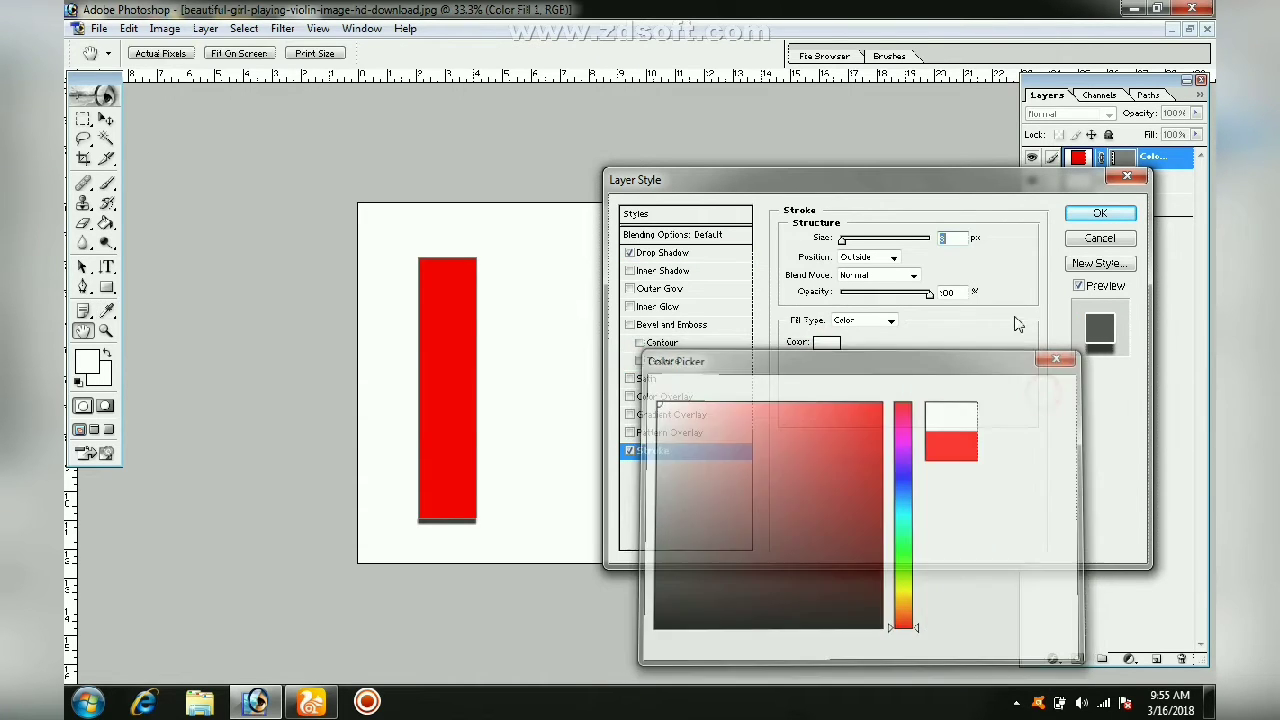
{"action": "left_click_drag", "start_coordinate": [845, 240], "coordinate": [851, 240]}
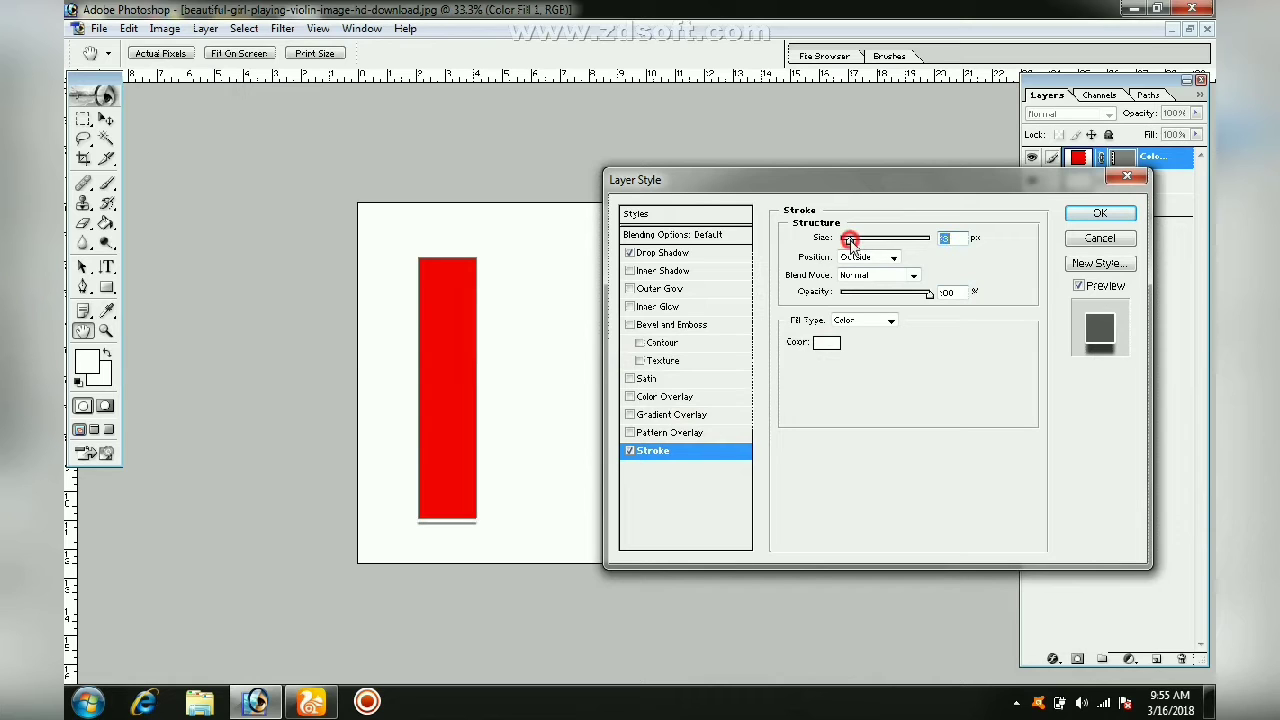
{"action": "left_click", "coordinate": [711, 252]}
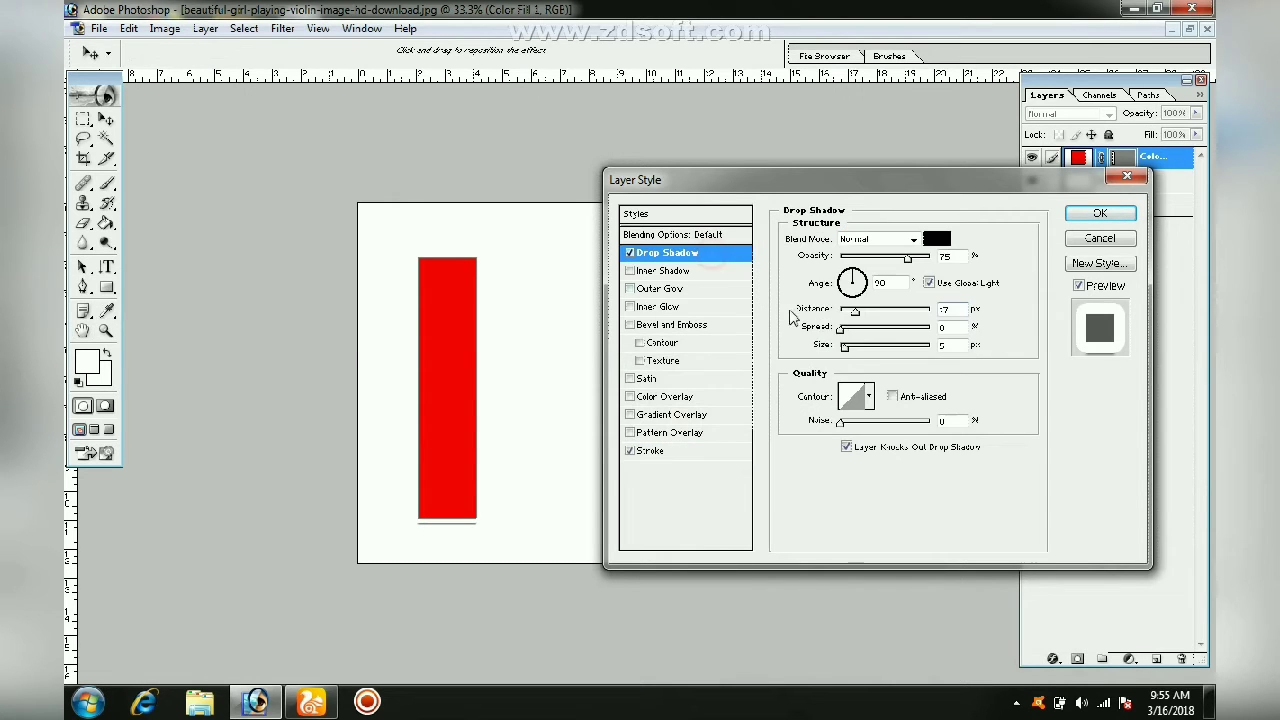
{"action": "left_click", "coordinate": [845, 350]}
{"action": "mouse_move", "coordinate": [845, 350]}
{"action": "left_mouse_down"}
{"action": "mouse_move", "coordinate": [856, 354]}
{"action": "mouse_move", "coordinate": [859, 313]}
{"action": "left_mouse_up"}
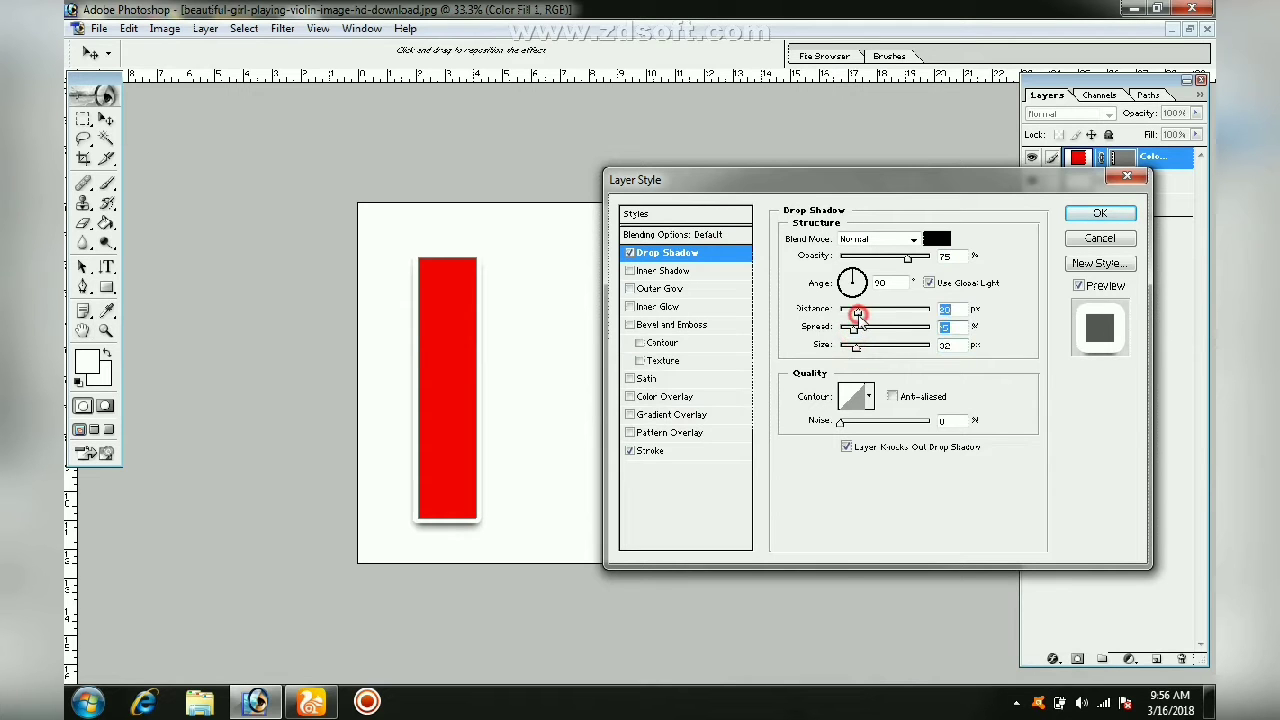
{"action": "left_click", "coordinate": [1100, 213]}
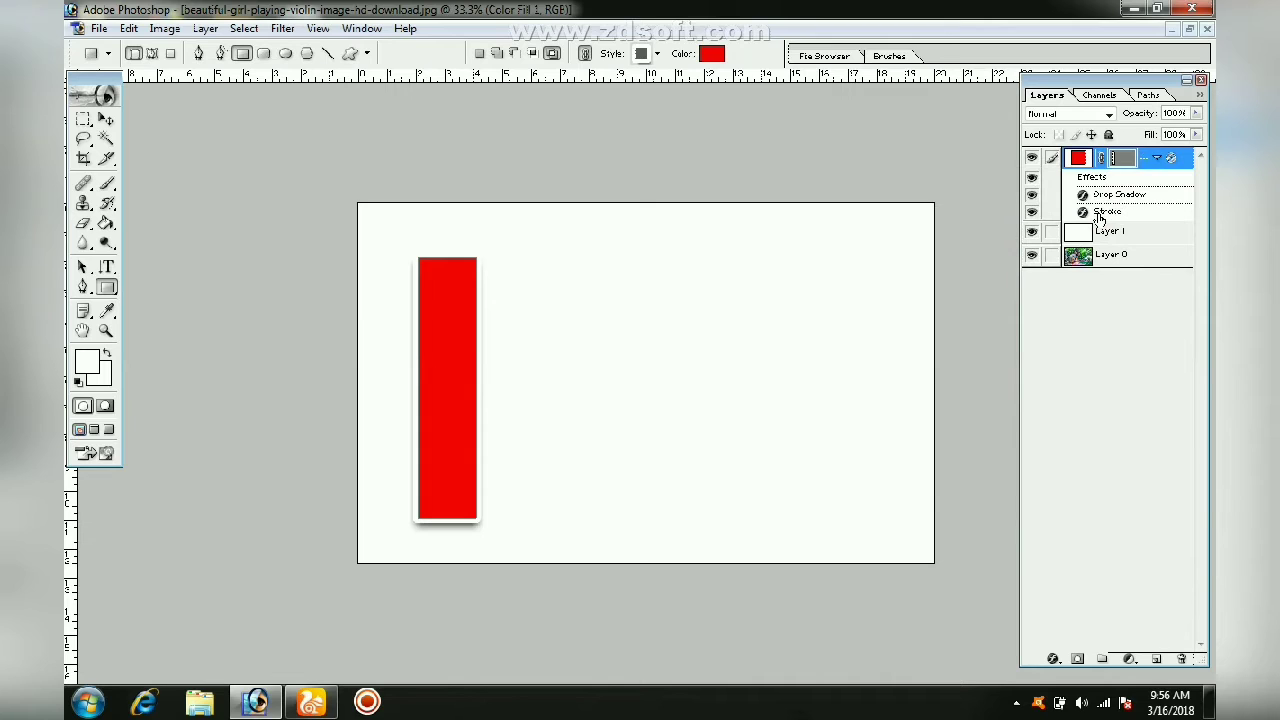
Duplicate the red strip, move the copy right, and tilt it about 3 degrees
{"action": "right_click", "coordinate": [1150, 163]}
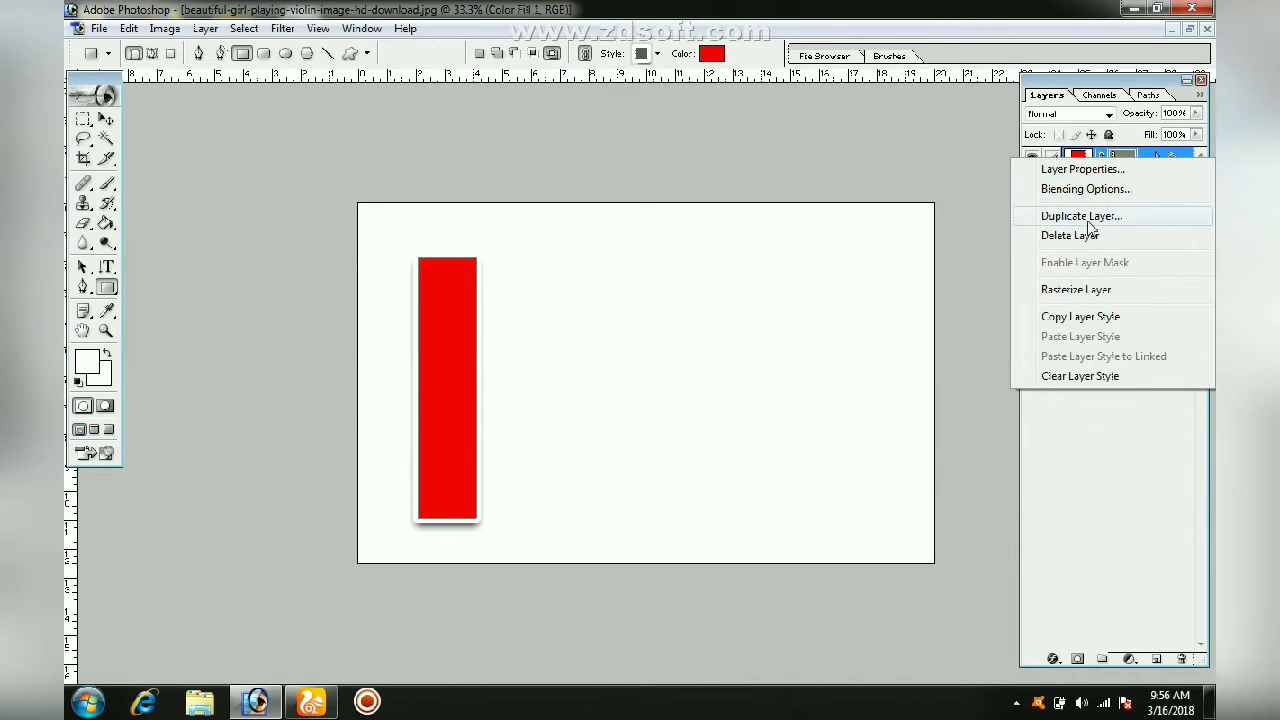
{"action": "left_click", "coordinate": [1088, 222]}
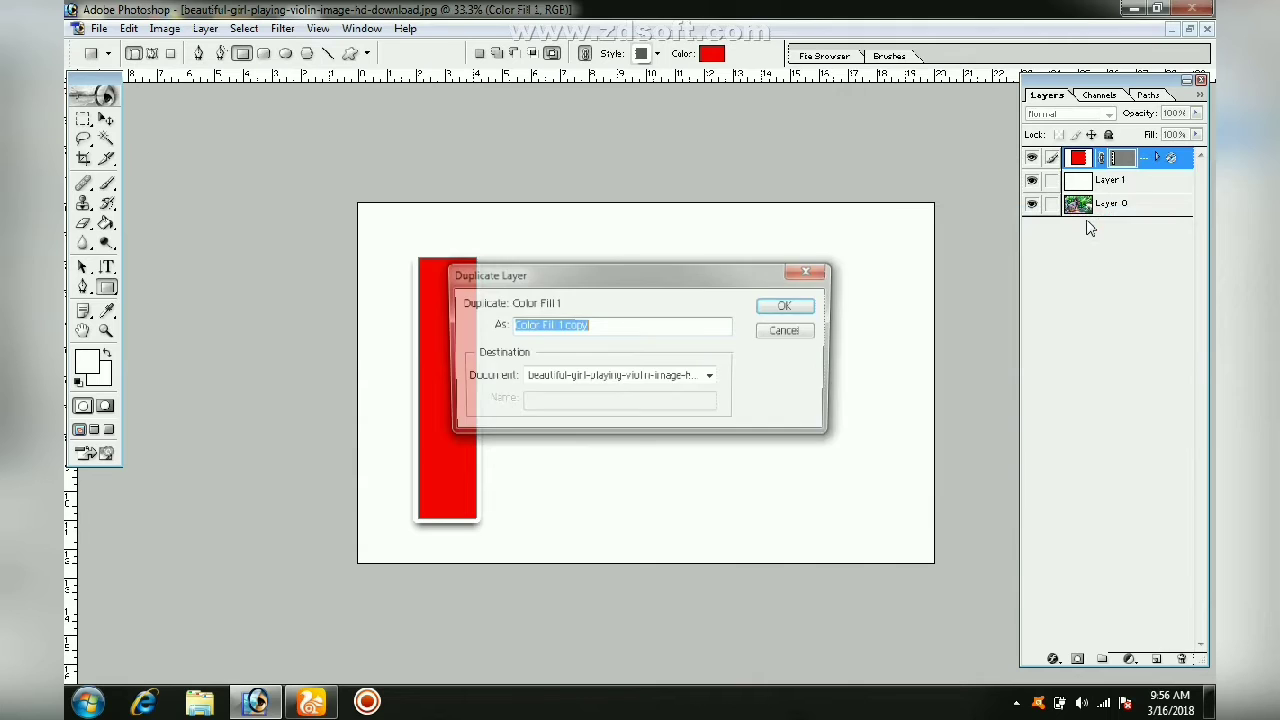
{"action": "left_click", "coordinate": [789, 306]}
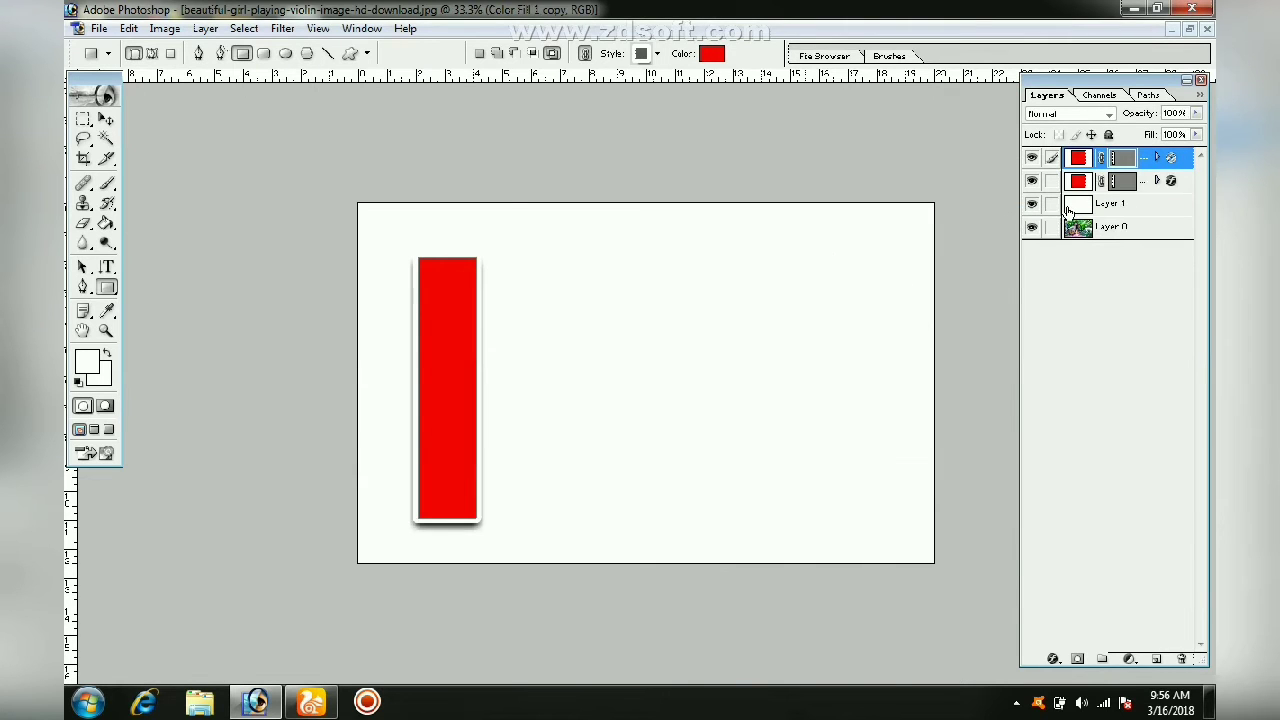
{"action": "left_click", "coordinate": [108, 119]}
{"action": "left_click_drag", "start_coordinate": [427, 353], "coordinate": [484, 371]}
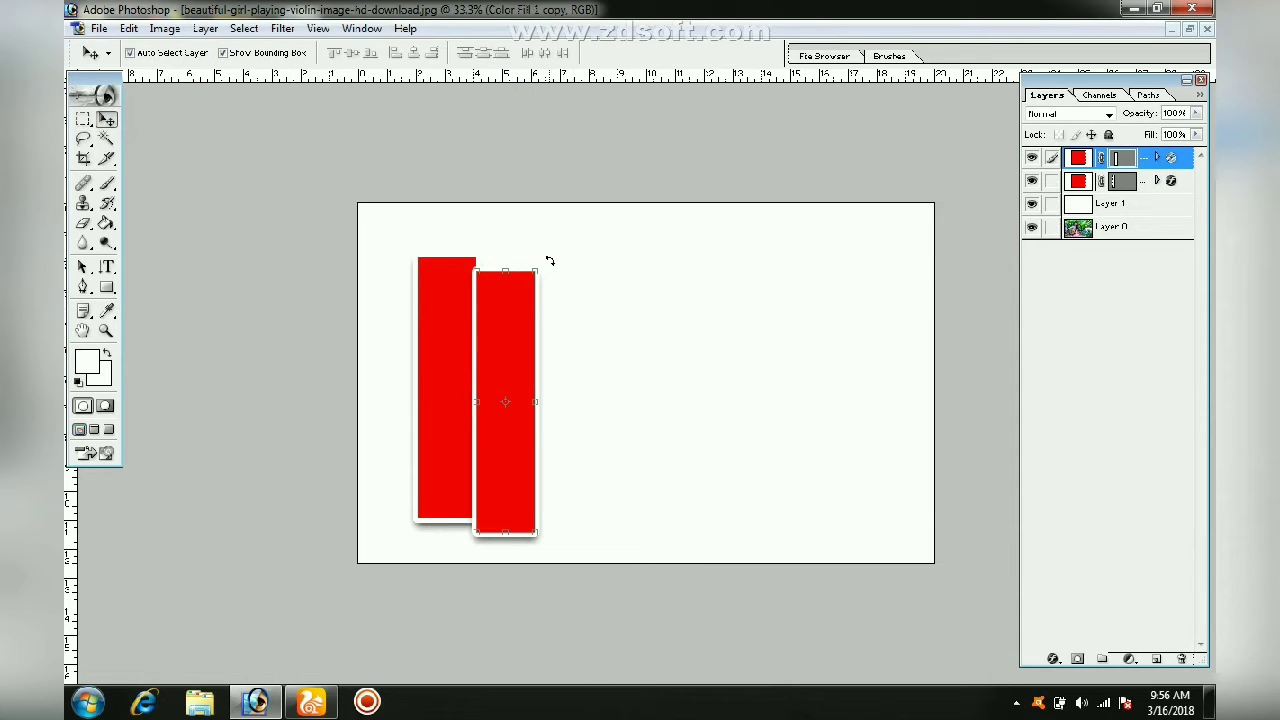
{"action": "key", "text": "ctrl+t"}
{"action": "left_click_drag", "start_coordinate": [554, 260], "coordinate": [514, 305]}
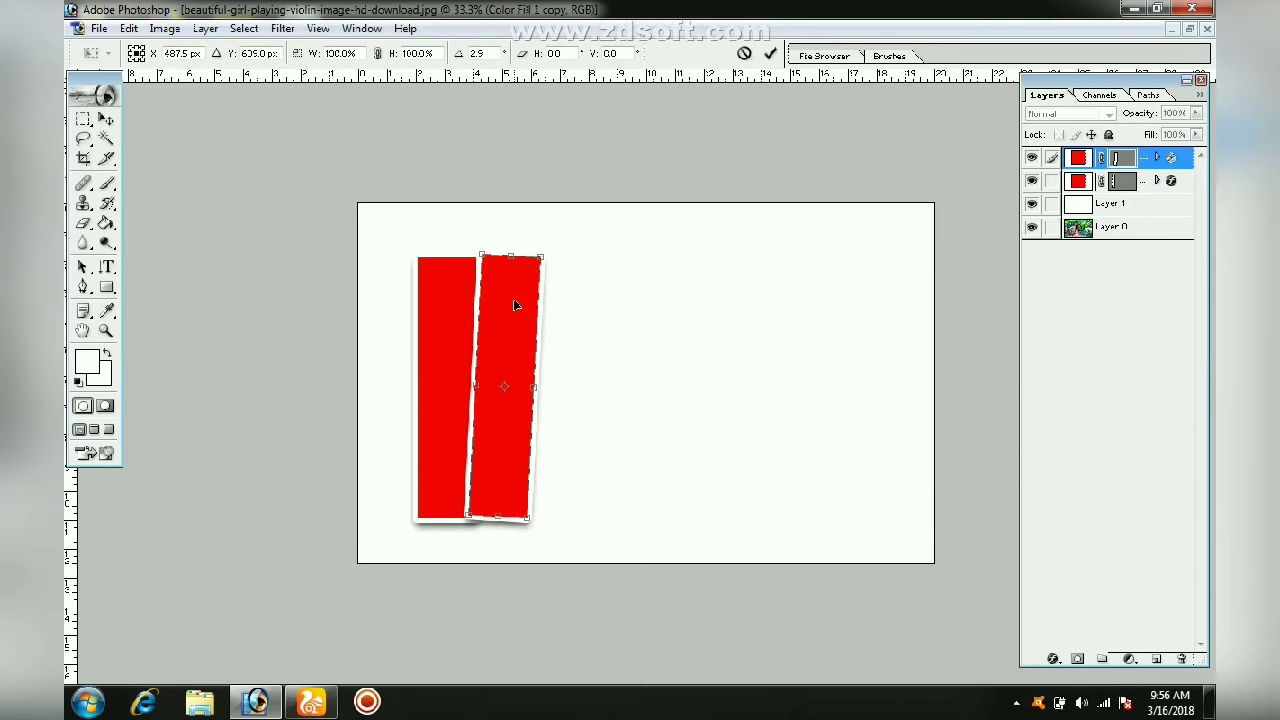
{"action": "left_click", "coordinate": [770, 53]}
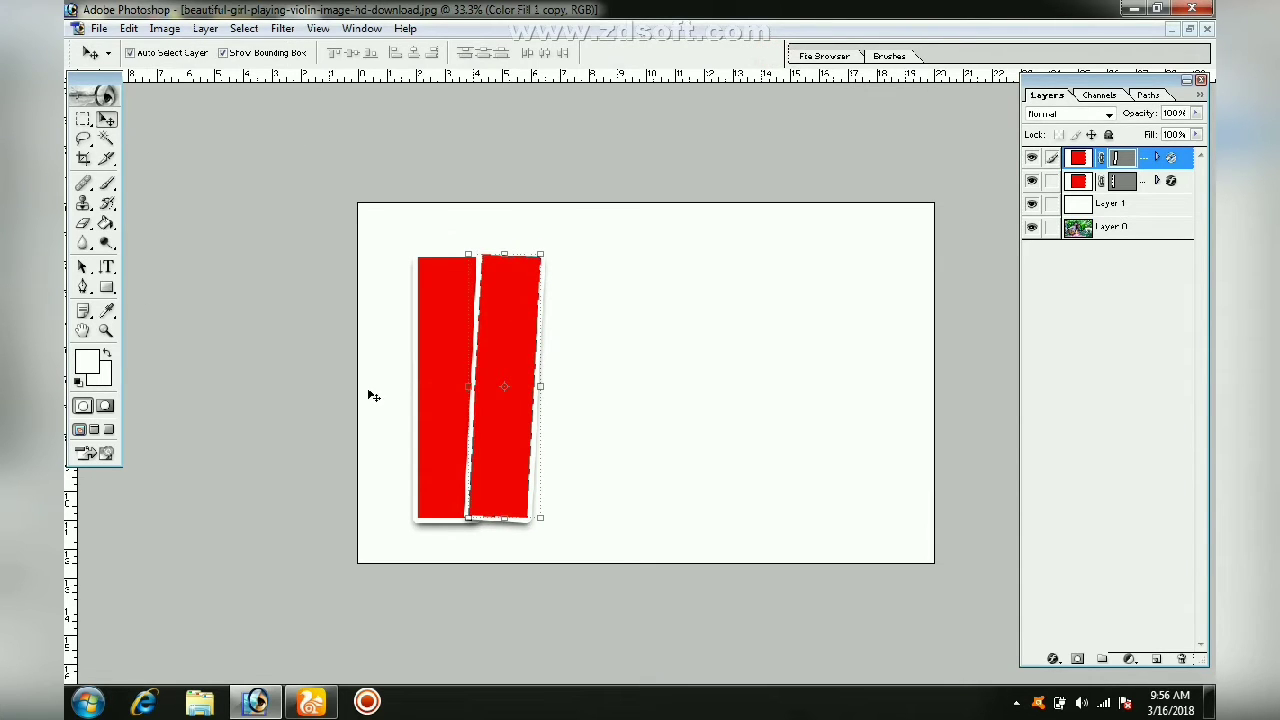
Add a third strip with Ctrl+J, placed further right and turned back upright
{"action": "key", "text": "ctrl+j"}
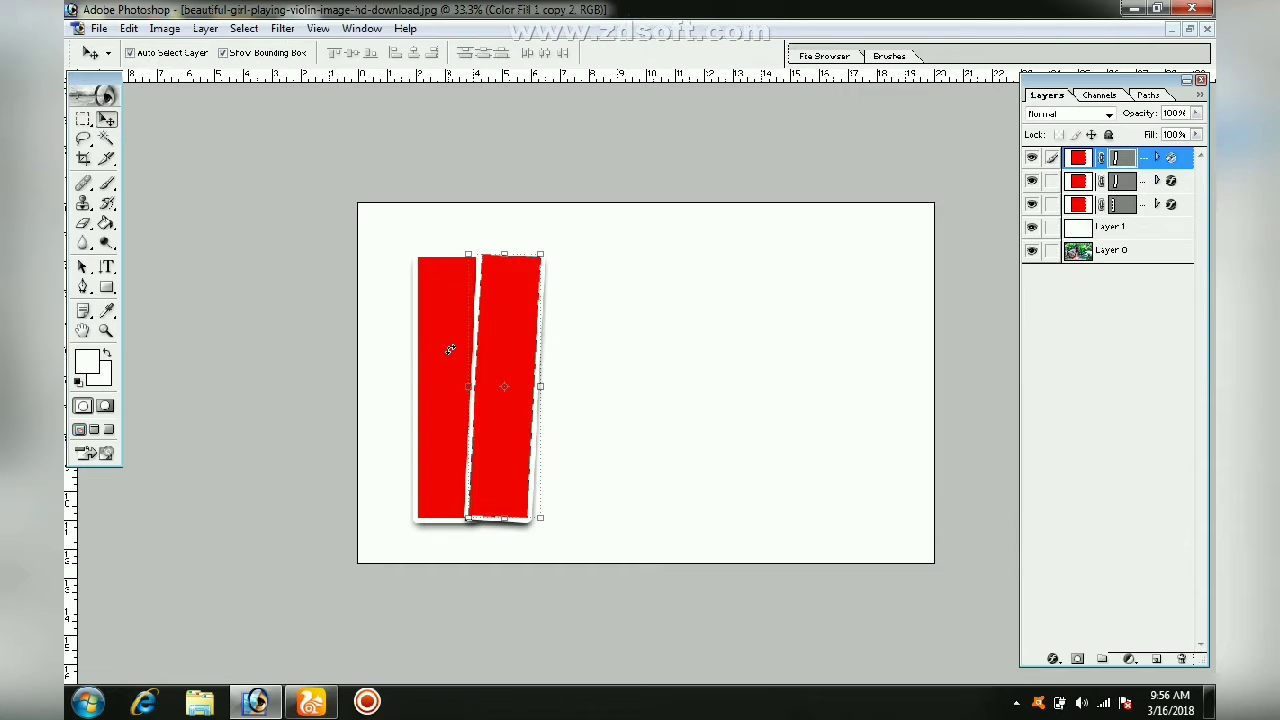
{"action": "left_click_drag", "start_coordinate": [504, 390], "coordinate": [567, 404]}
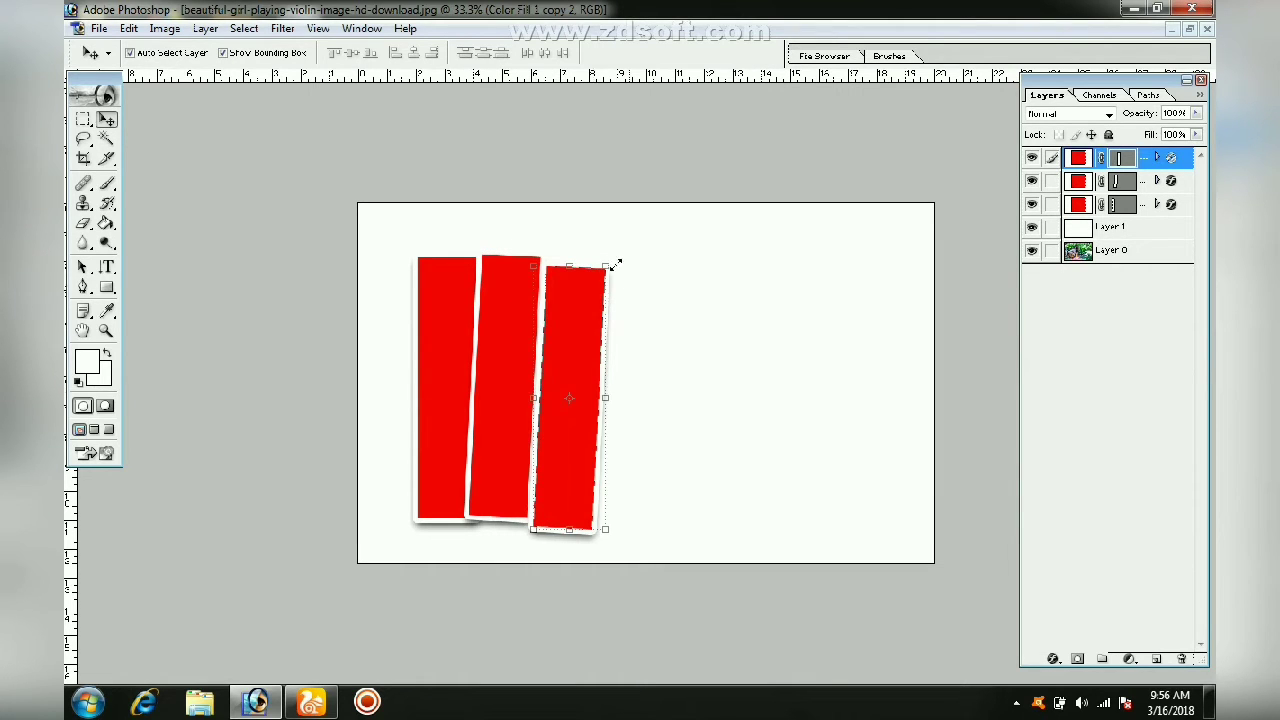
{"action": "left_click_drag", "start_coordinate": [620, 263], "coordinate": [609, 263]}
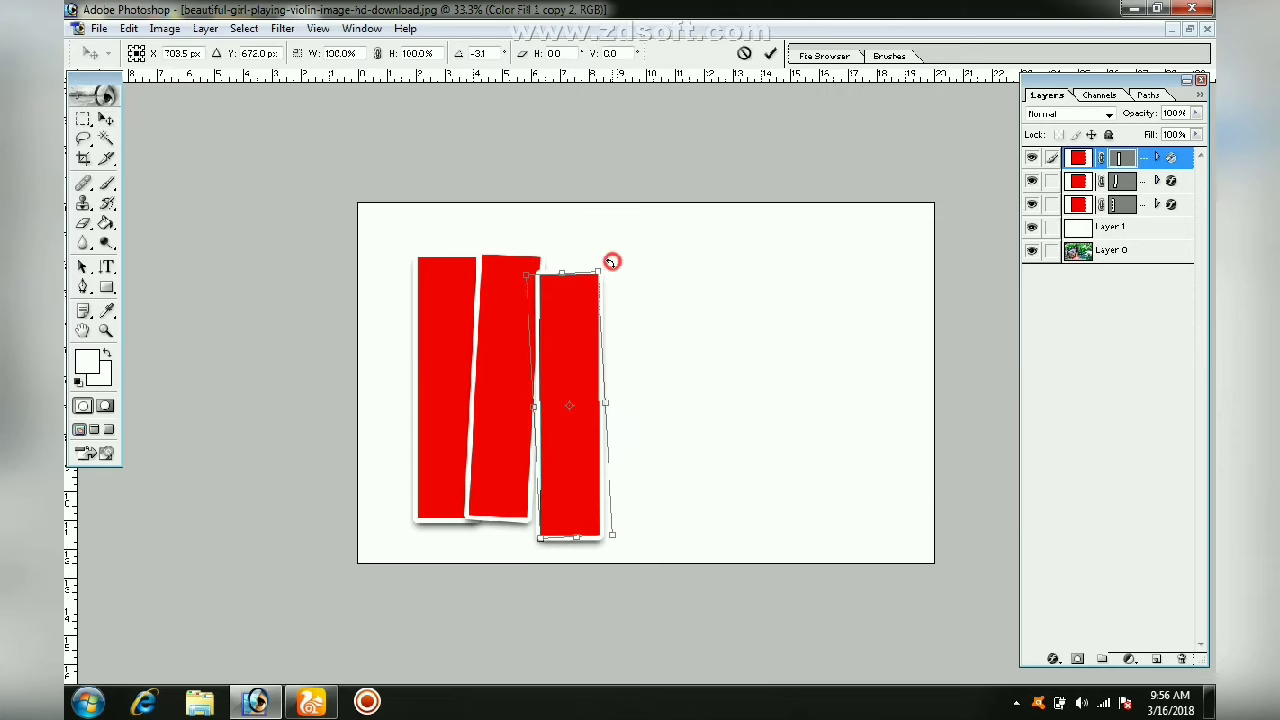
{"action": "left_click", "coordinate": [769, 53]}
{"action": "left_click_drag", "start_coordinate": [573, 343], "coordinate": [567, 343]}
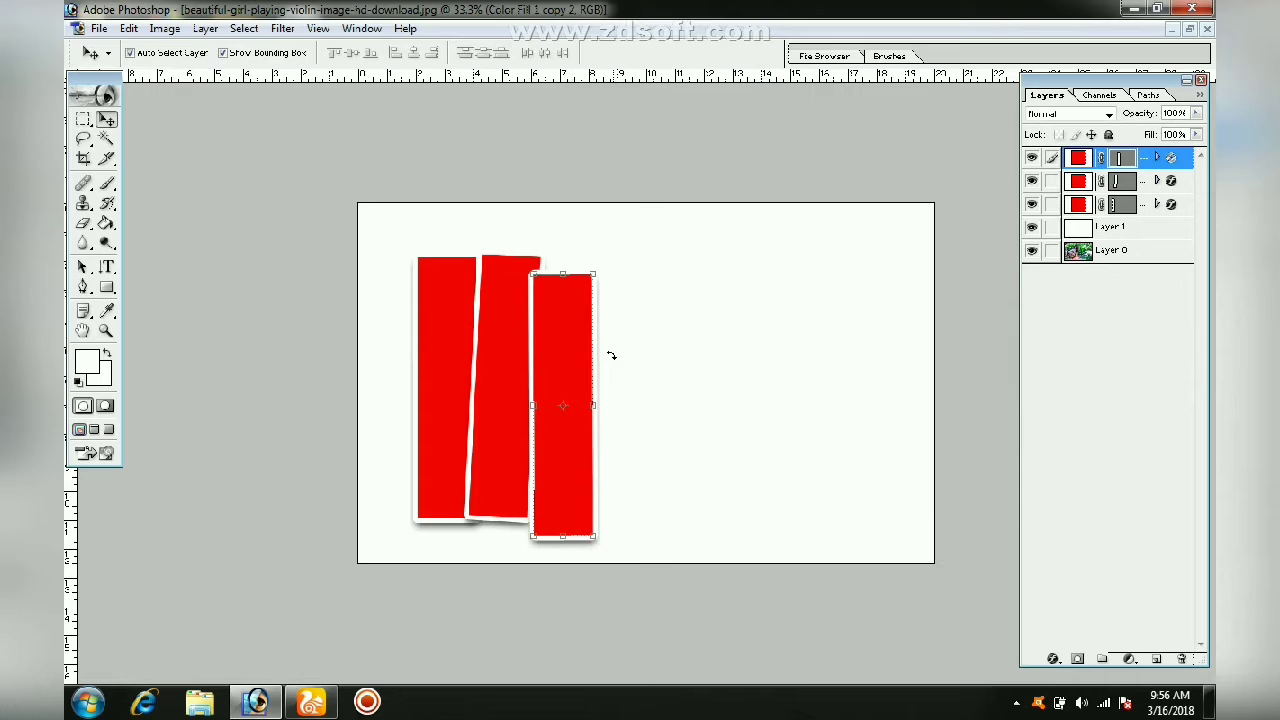
Add a fourth strip to the right and a fifth, slightly tilted copy
{"action": "key", "text": "ctrl+j"}
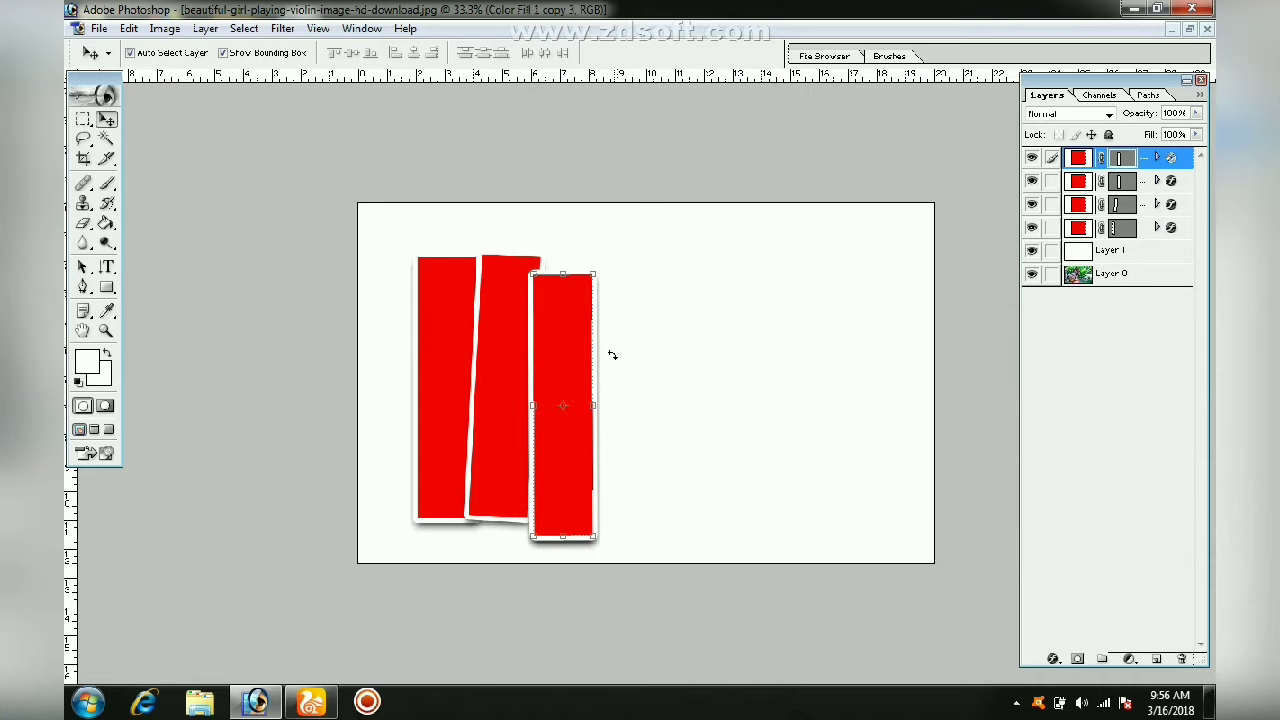
{"action": "mouse_move", "coordinate": [583, 358]}
{"action": "left_mouse_down"}
{"action": "mouse_move", "coordinate": [620, 337]}
{"action": "mouse_move", "coordinate": [694, 336]}
{"action": "mouse_move", "coordinate": [705, 352]}
{"action": "left_mouse_up"}
{"action": "key", "text": "ctrl+j"}
{"action": "key", "text": "ctrl+t"}
{"action": "left_click_drag", "start_coordinate": [716, 251], "coordinate": [734, 258]}
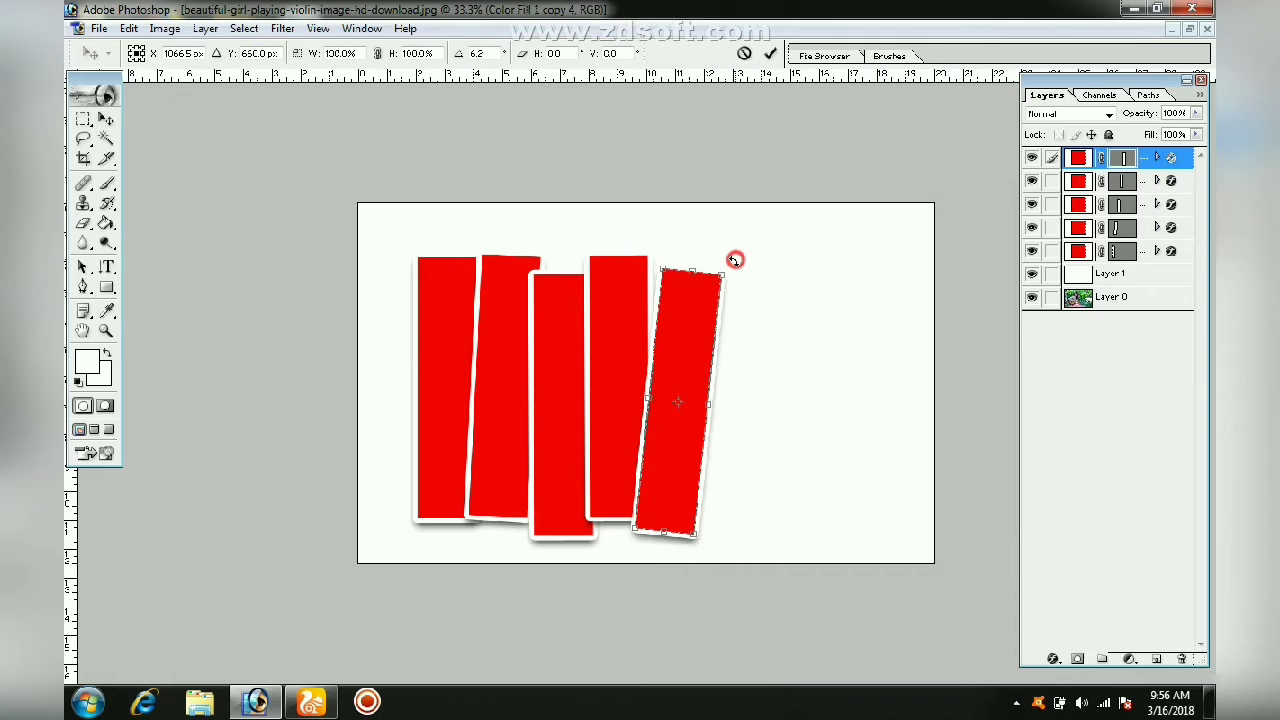
{"action": "left_click_drag", "start_coordinate": [704, 308], "coordinate": [694, 306]}
{"action": "key", "text": "Return"}
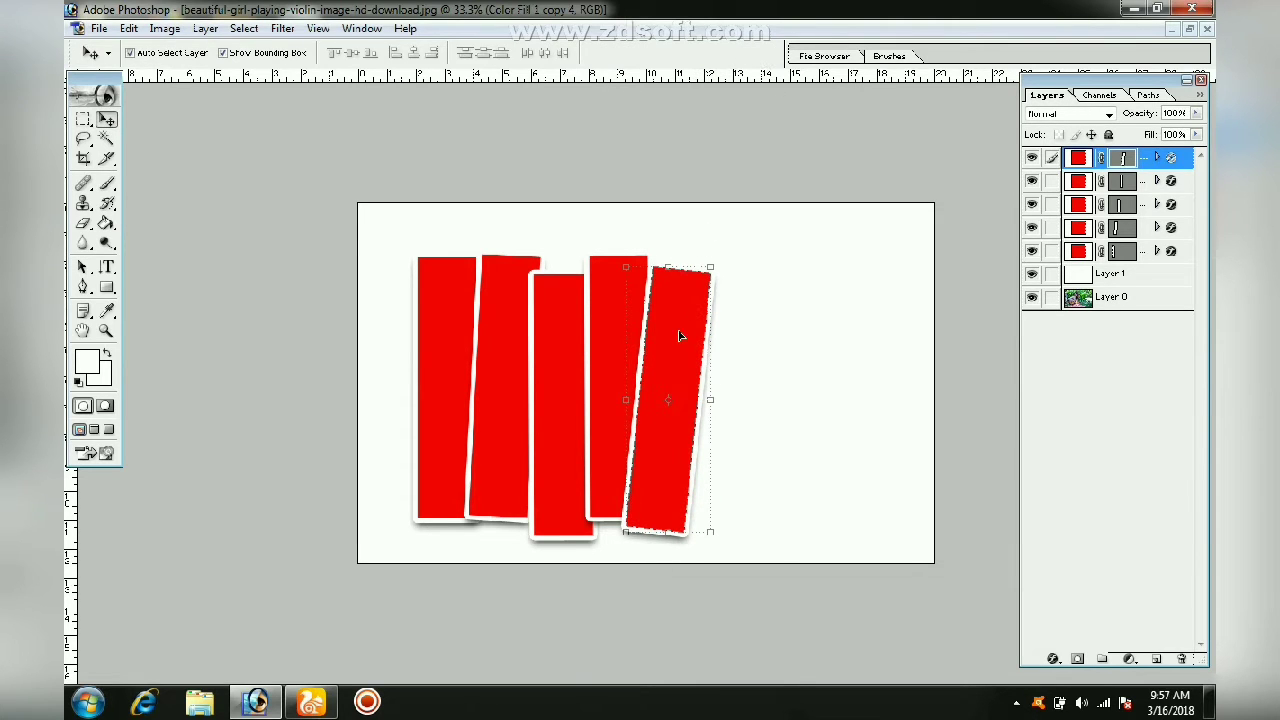
Add a sixth strip further right, tilted a few degrees
{"action": "key", "text": "ctrl+j"}
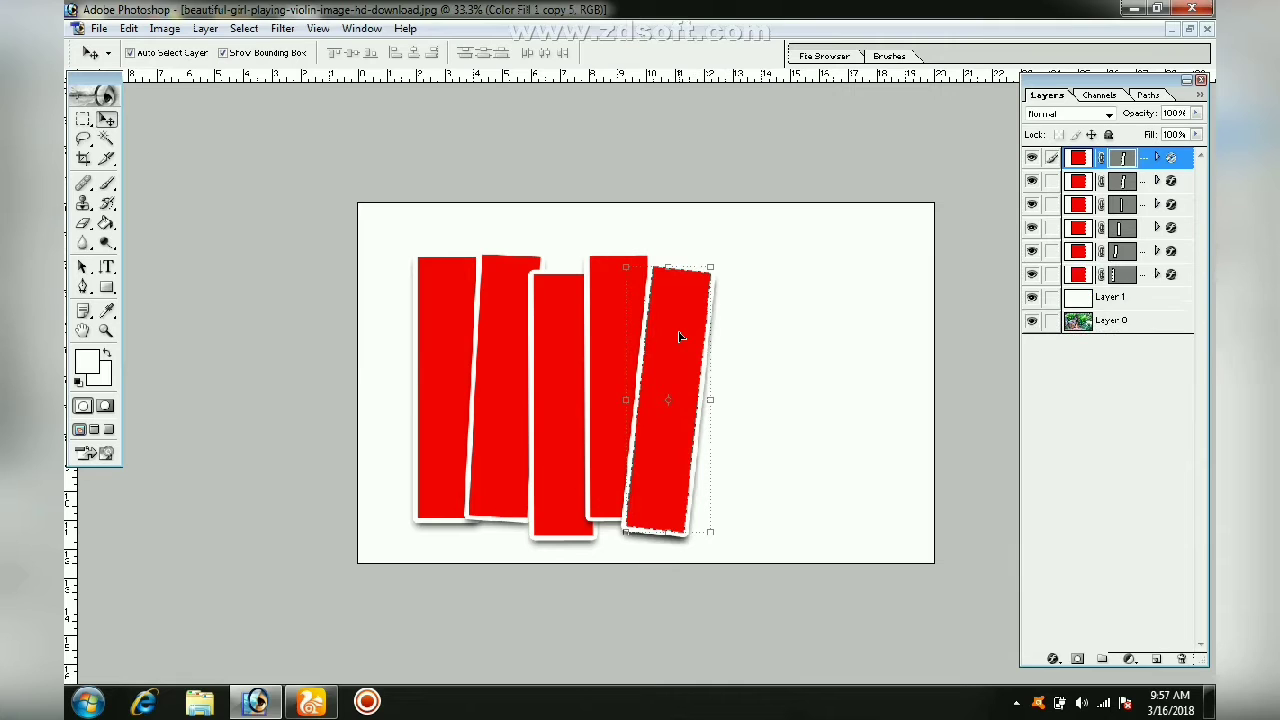
{"action": "left_click_drag", "start_coordinate": [684, 337], "coordinate": [738, 325]}
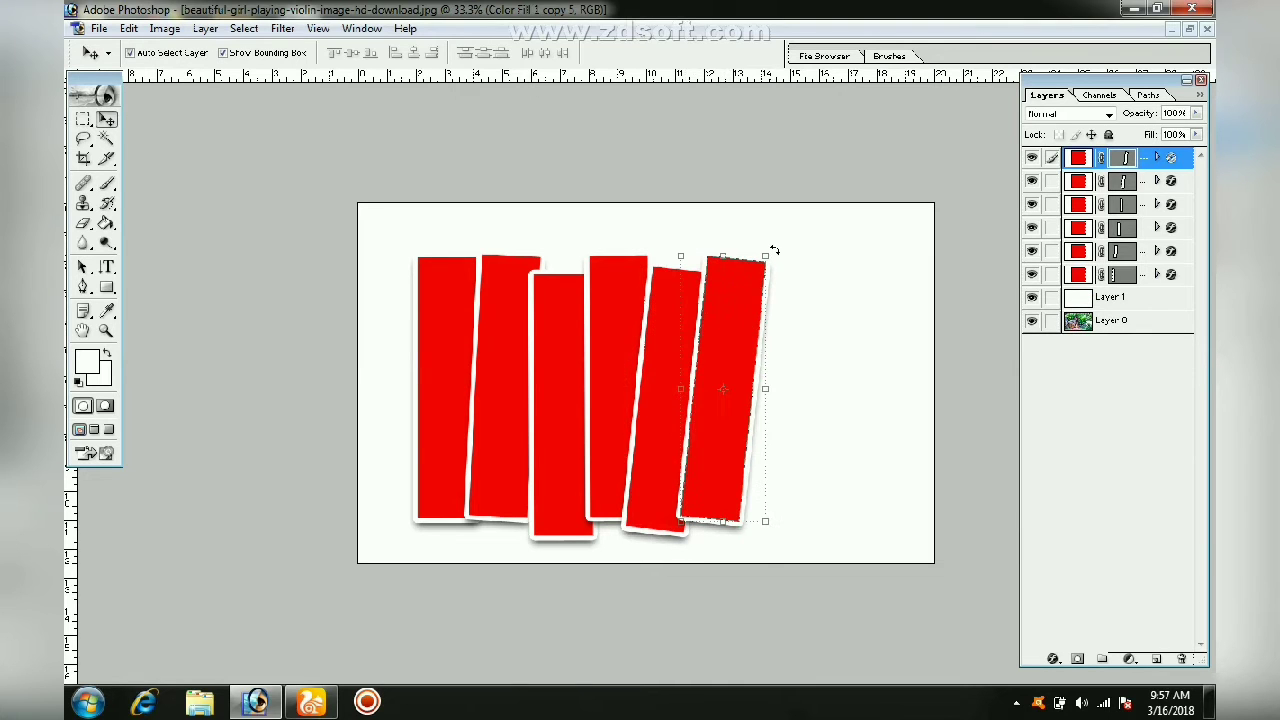
{"action": "key", "text": "ctrl+t"}
{"action": "left_click_drag", "start_coordinate": [772, 240], "coordinate": [765, 238]}
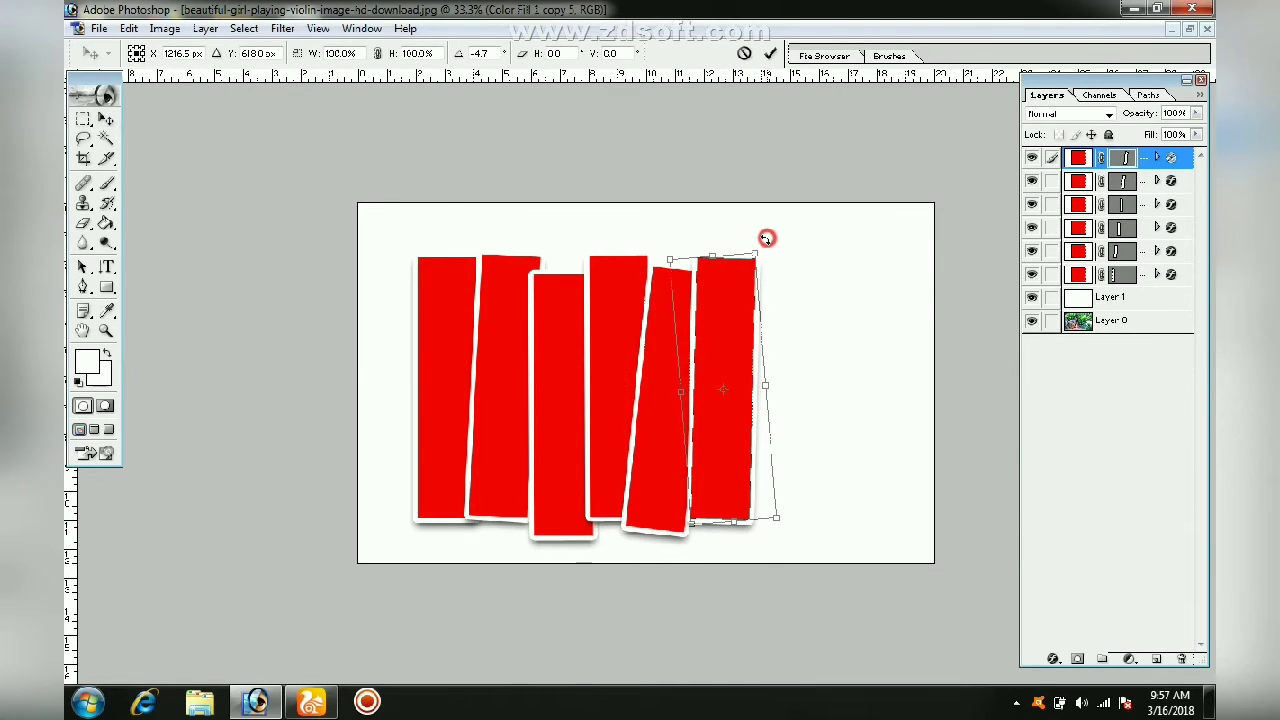
{"action": "key", "text": "Return"}
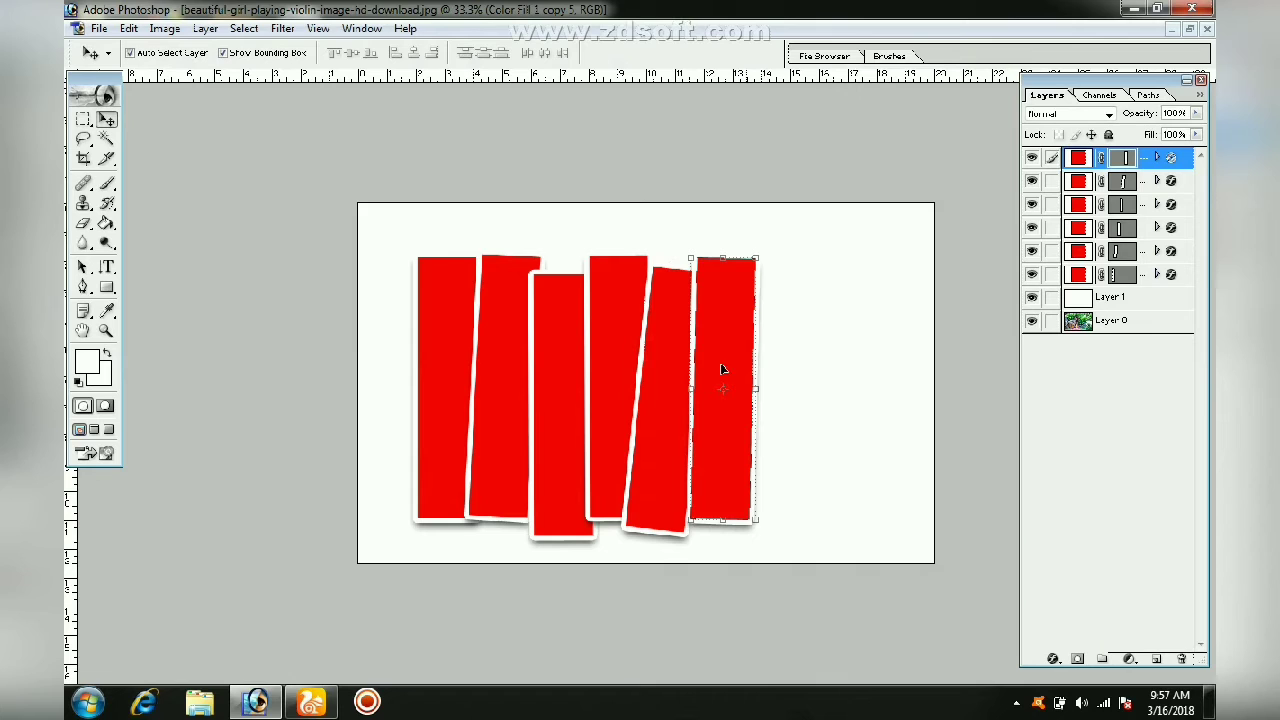
{"action": "left_click_drag", "start_coordinate": [723, 370], "coordinate": [763, 370]}
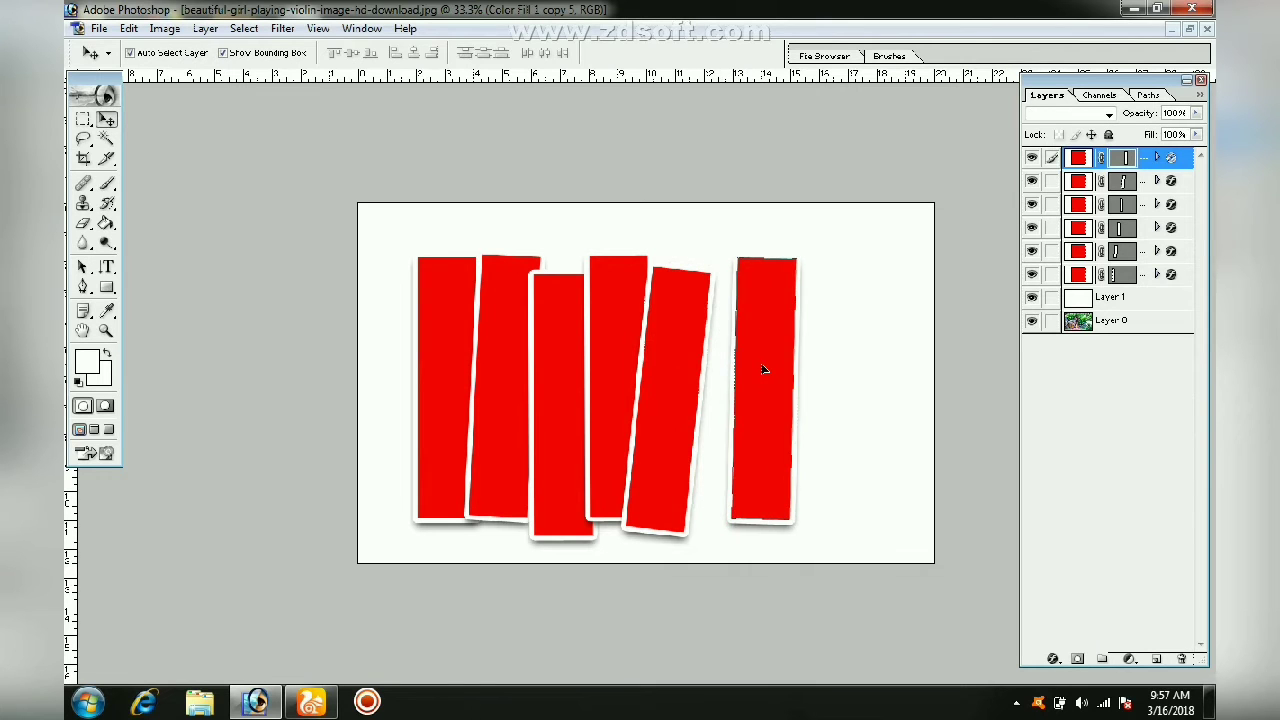
{"action": "key", "text": "ctrl+z"}
Add a seventh strip at the far right, leaning the other way
{"action": "key", "text": "ctrl+j"}
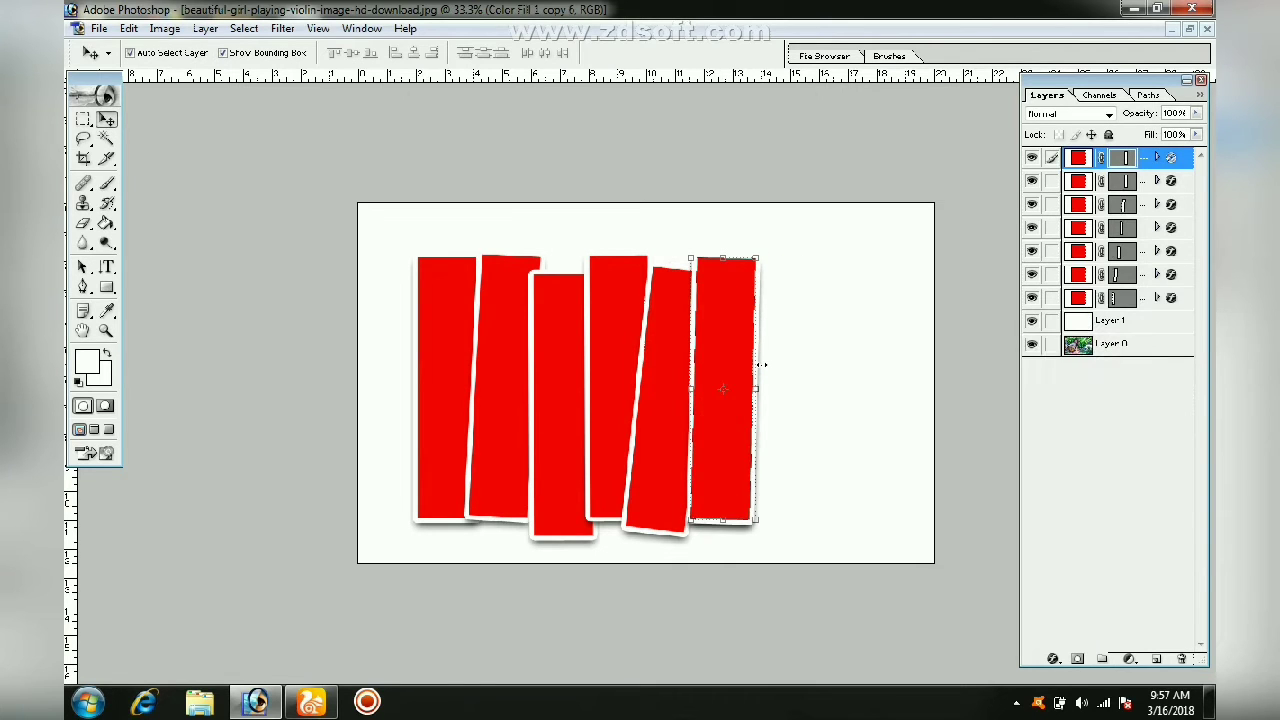
{"action": "left_click_drag", "start_coordinate": [729, 373], "coordinate": [784, 376]}
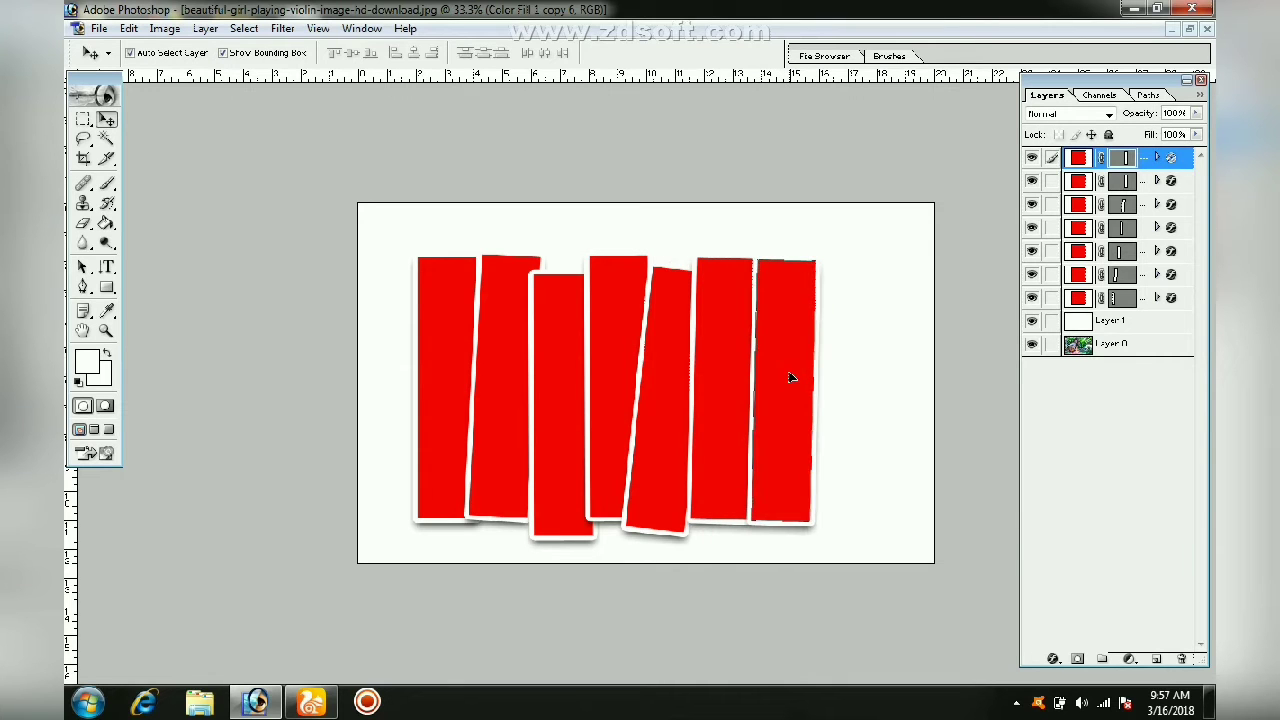
{"action": "left_click_drag", "start_coordinate": [833, 261], "coordinate": [823, 243]}
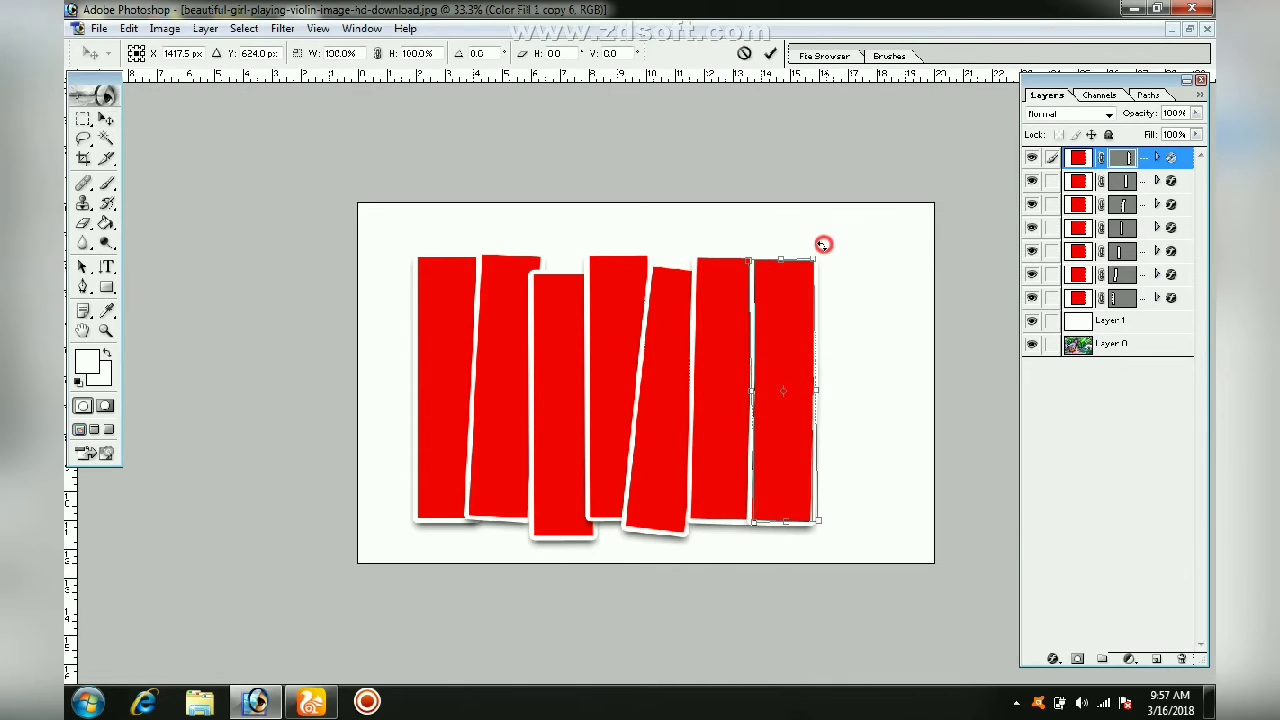
{"action": "key", "text": "Return"}
{"action": "left_click_drag", "start_coordinate": [784, 383], "coordinate": [787, 381]}
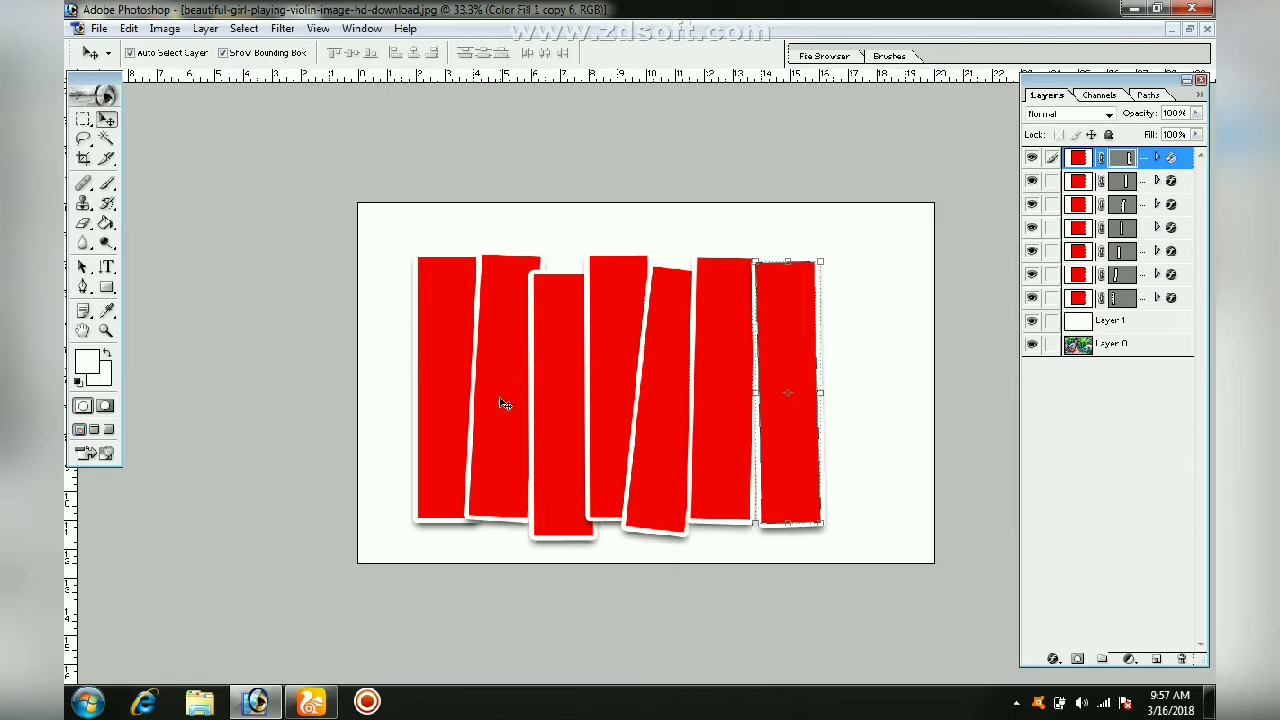
Move Layer 0 above the lowest strip and clip it there with Group with Previous
{"action": "left_click", "coordinate": [1140, 345]}
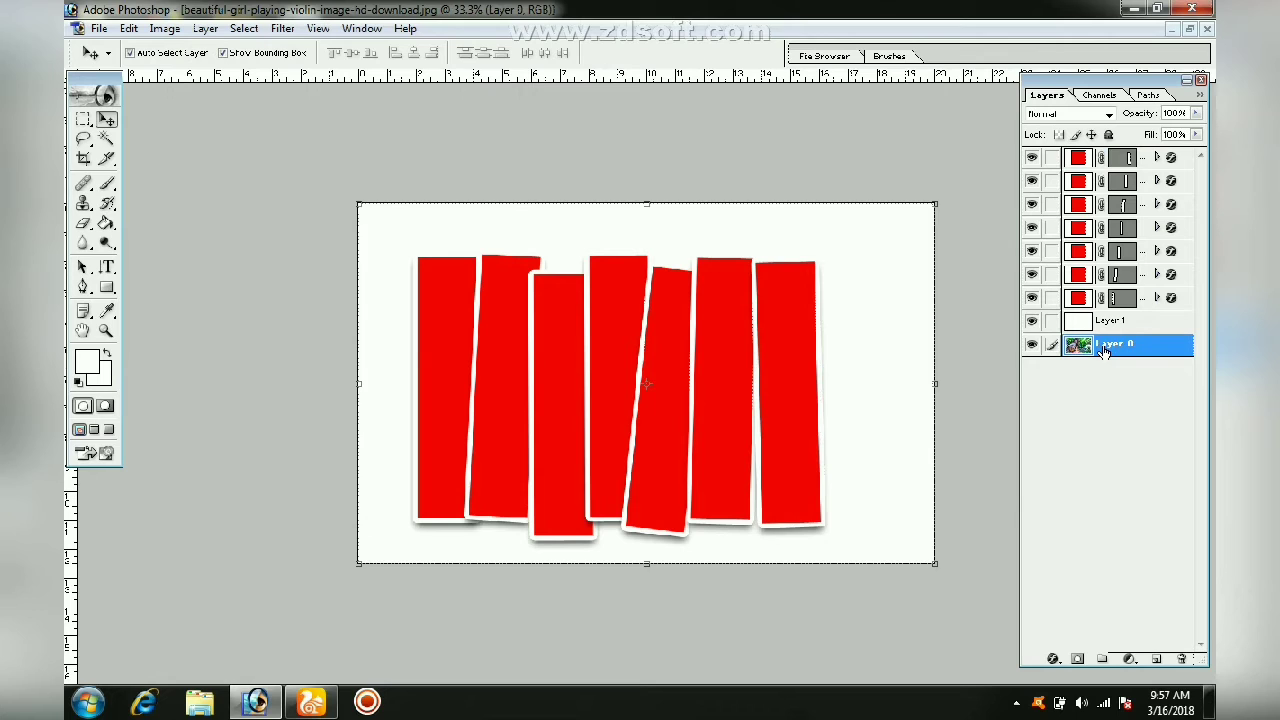
{"action": "left_click_drag", "start_coordinate": [1104, 347], "coordinate": [1112, 298]}
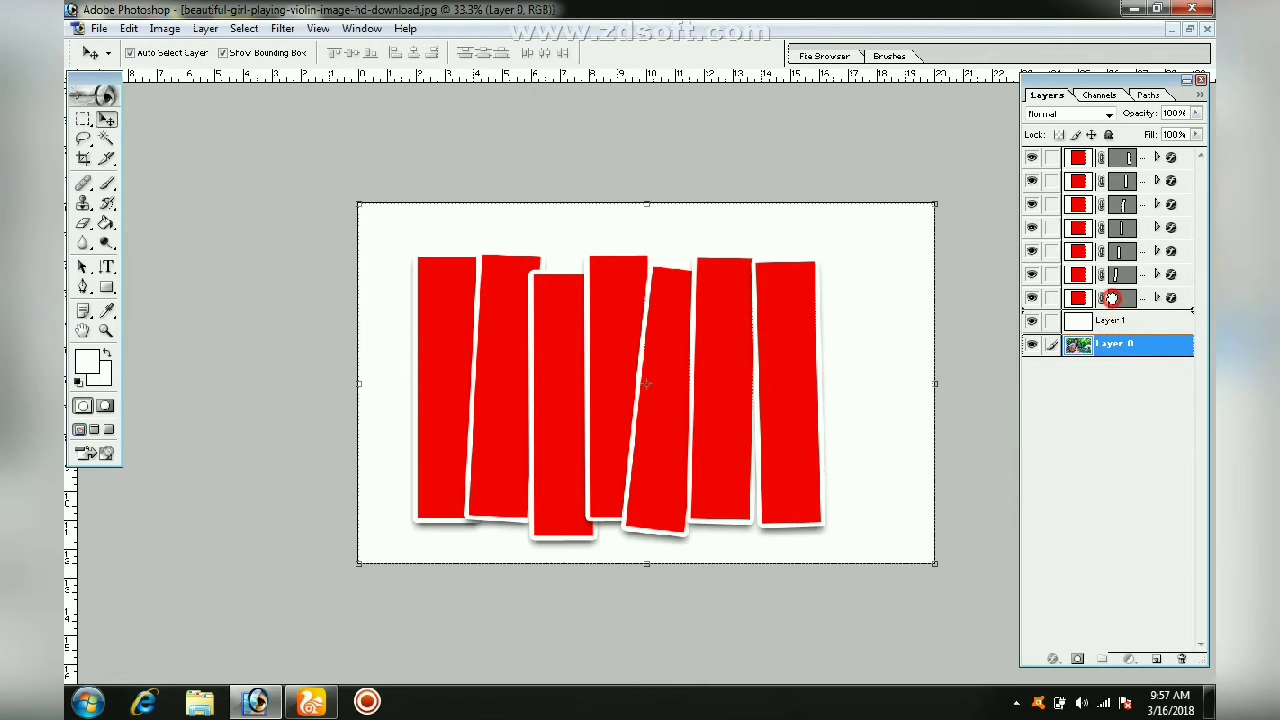
{"action": "left_click_drag", "start_coordinate": [1112, 298], "coordinate": [1113, 303]}
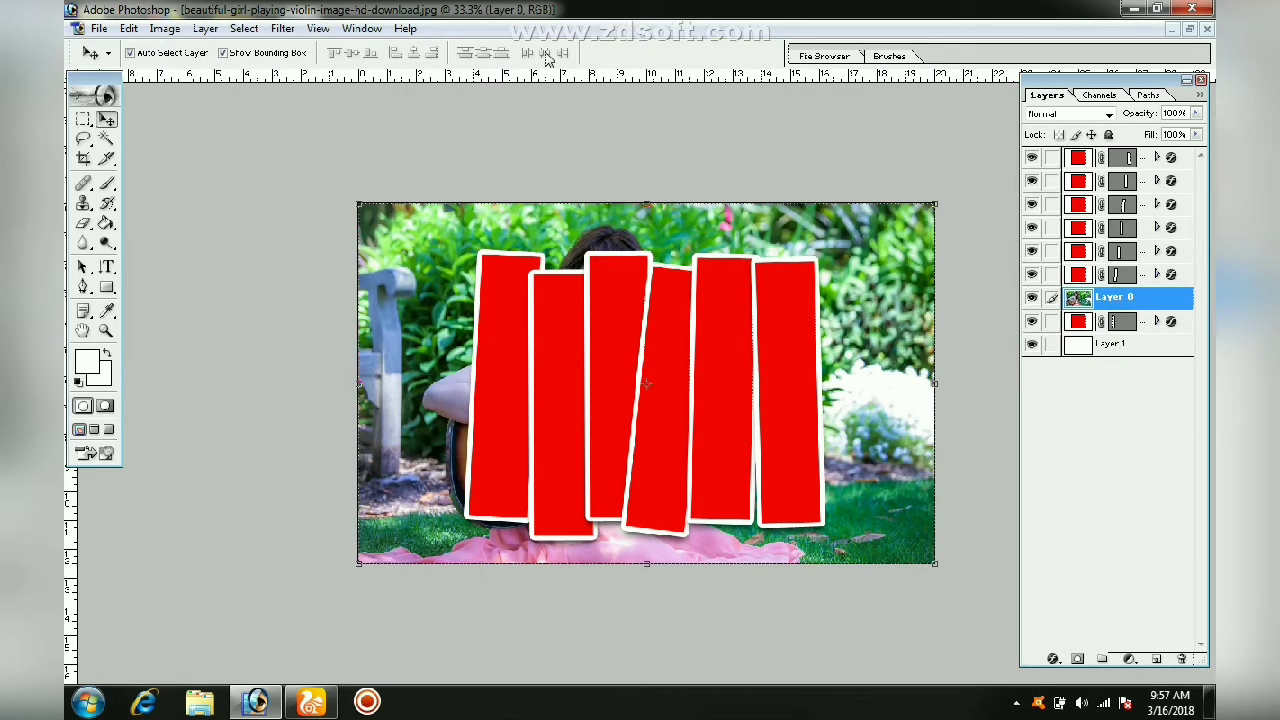
{"action": "left_click", "coordinate": [205, 29]}
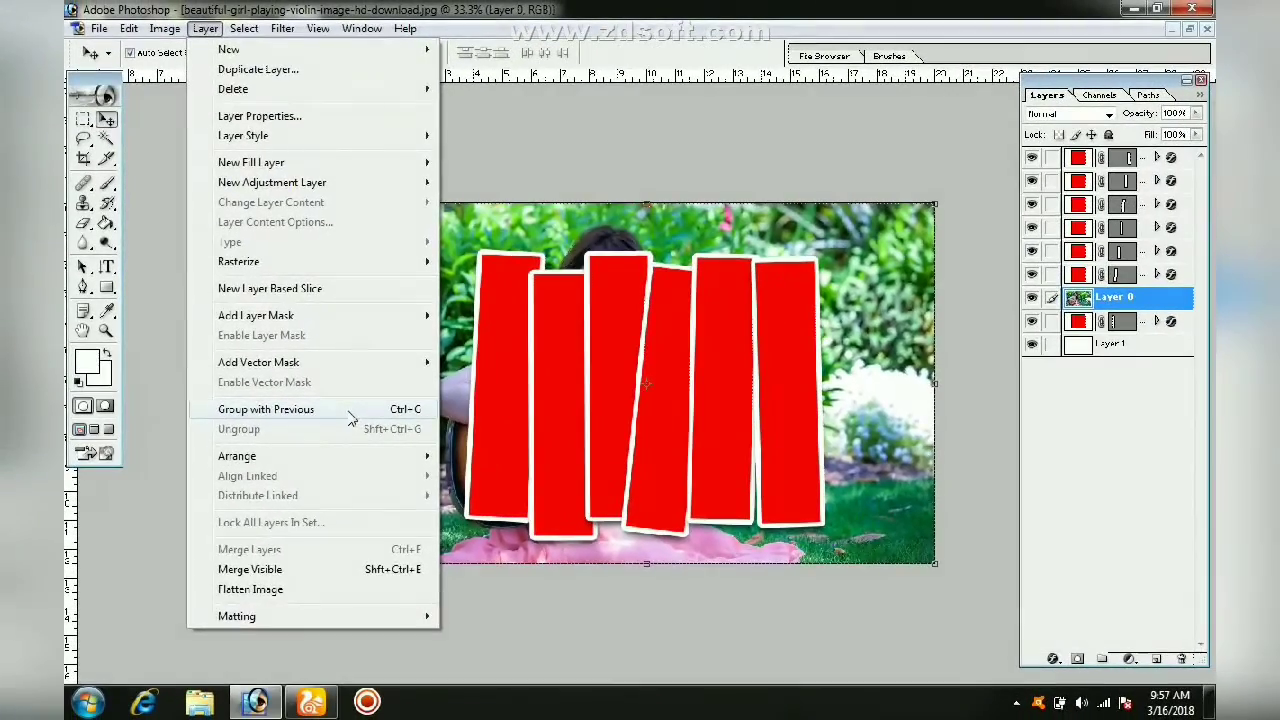
{"action": "left_click", "coordinate": [349, 409]}
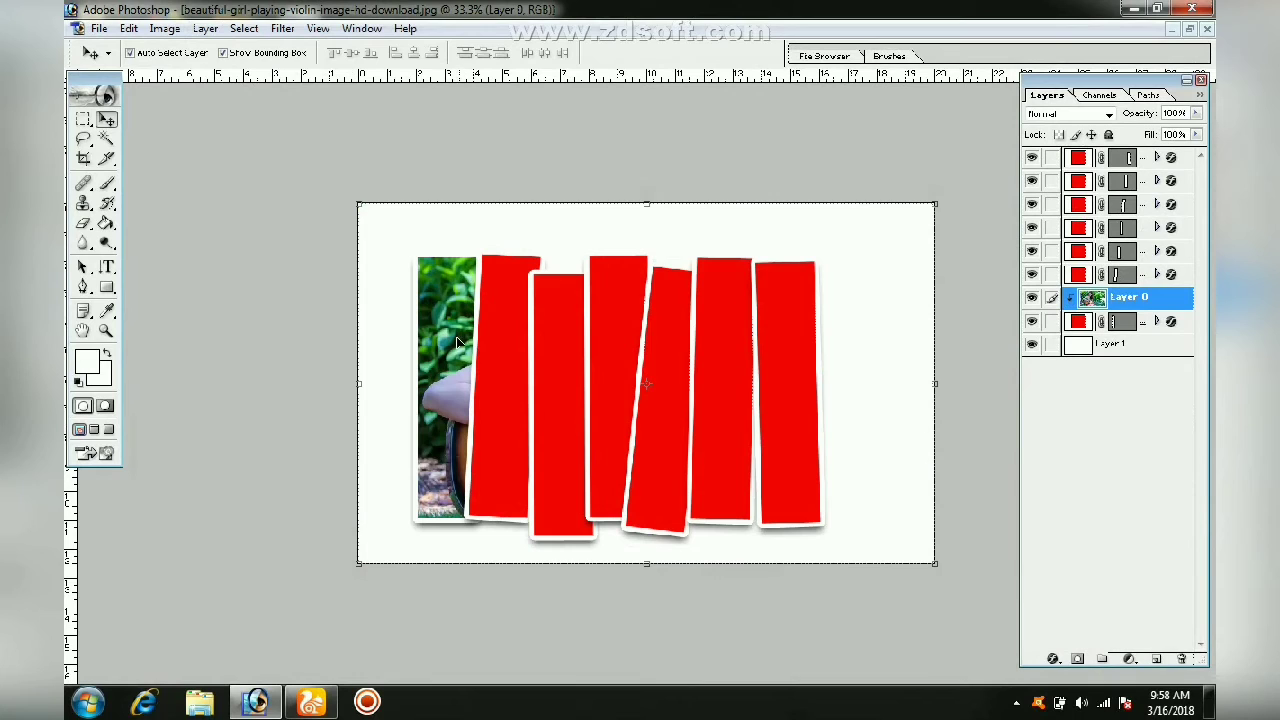
Duplicate the photo as Layer 0 copy and clip it into the second strip
{"action": "right_click", "coordinate": [1152, 299]}
{"action": "left_click", "coordinate": [1085, 355]}
{"action": "left_click", "coordinate": [797, 311]}
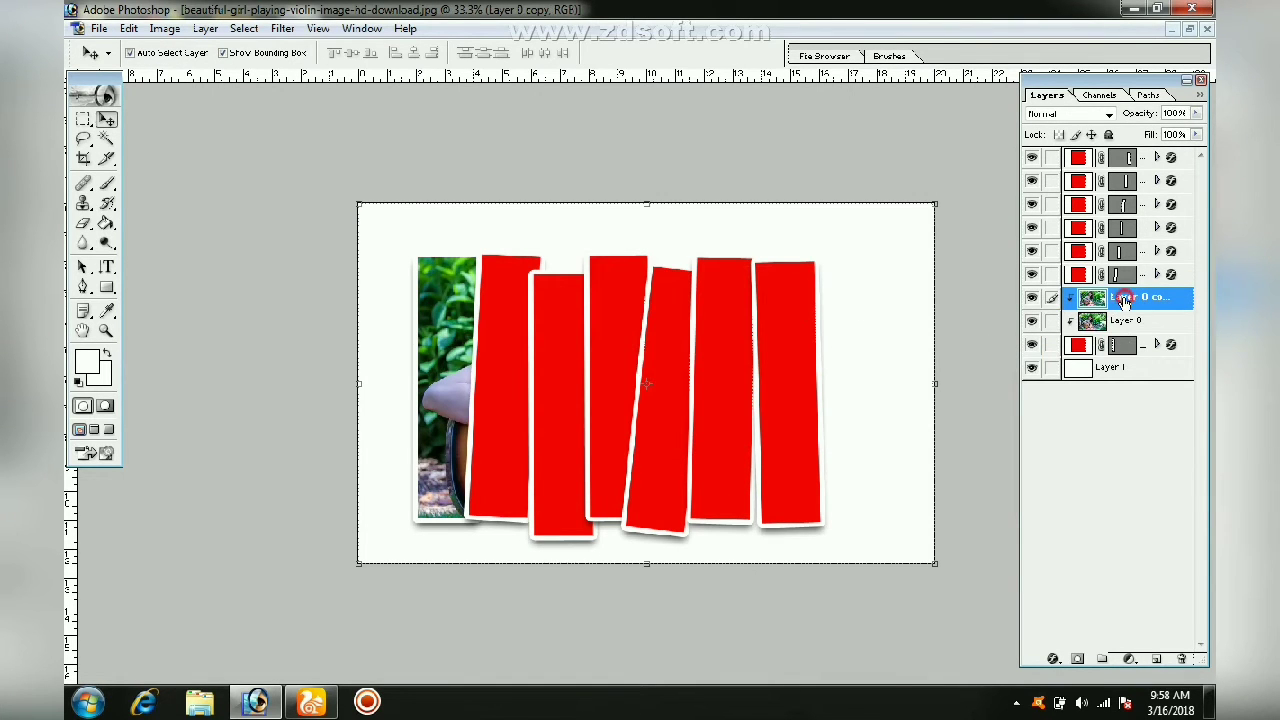
{"action": "left_click_drag", "start_coordinate": [1124, 299], "coordinate": [1122, 275]}
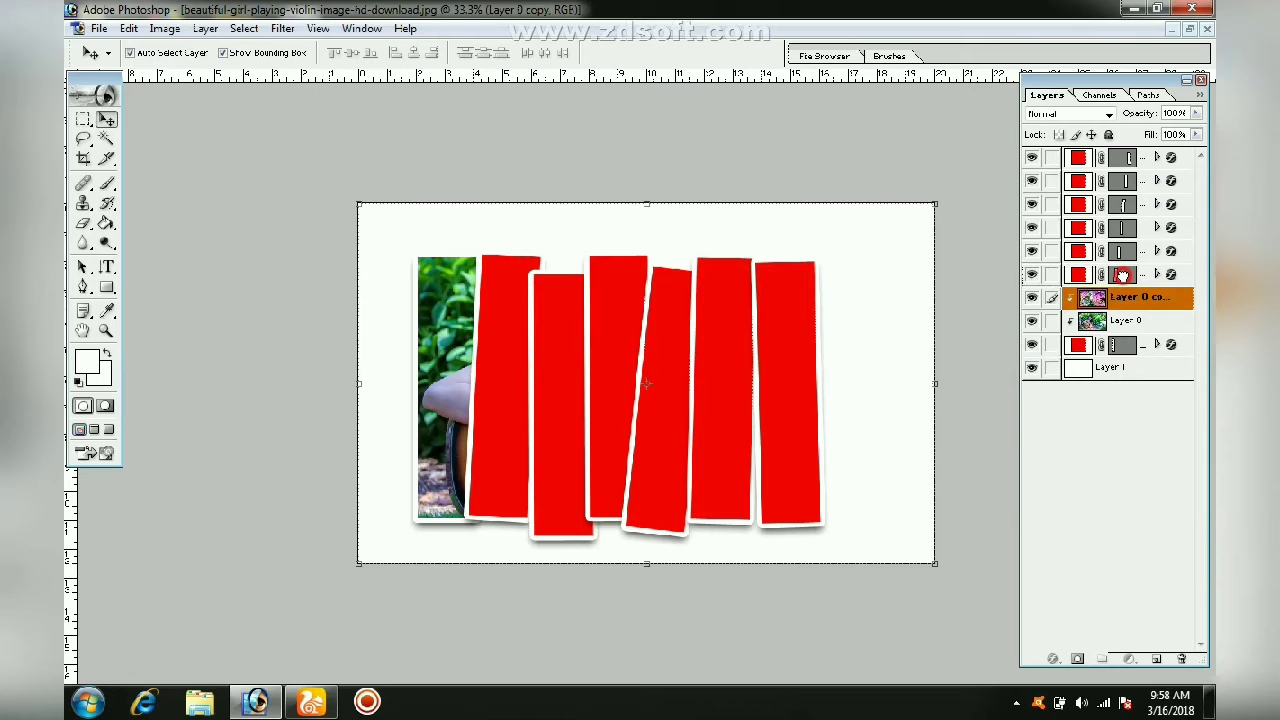
{"action": "left_click_drag", "start_coordinate": [1122, 275], "coordinate": [1104, 278]}
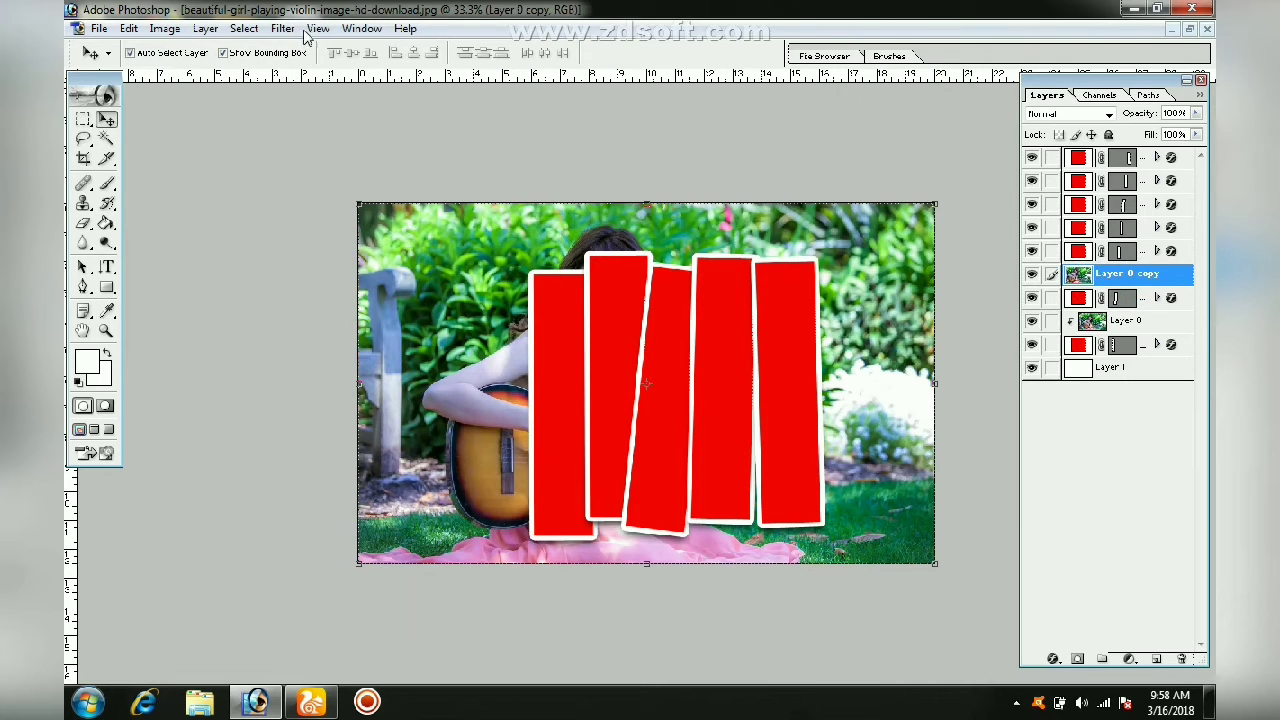
{"action": "left_click", "coordinate": [205, 28]}
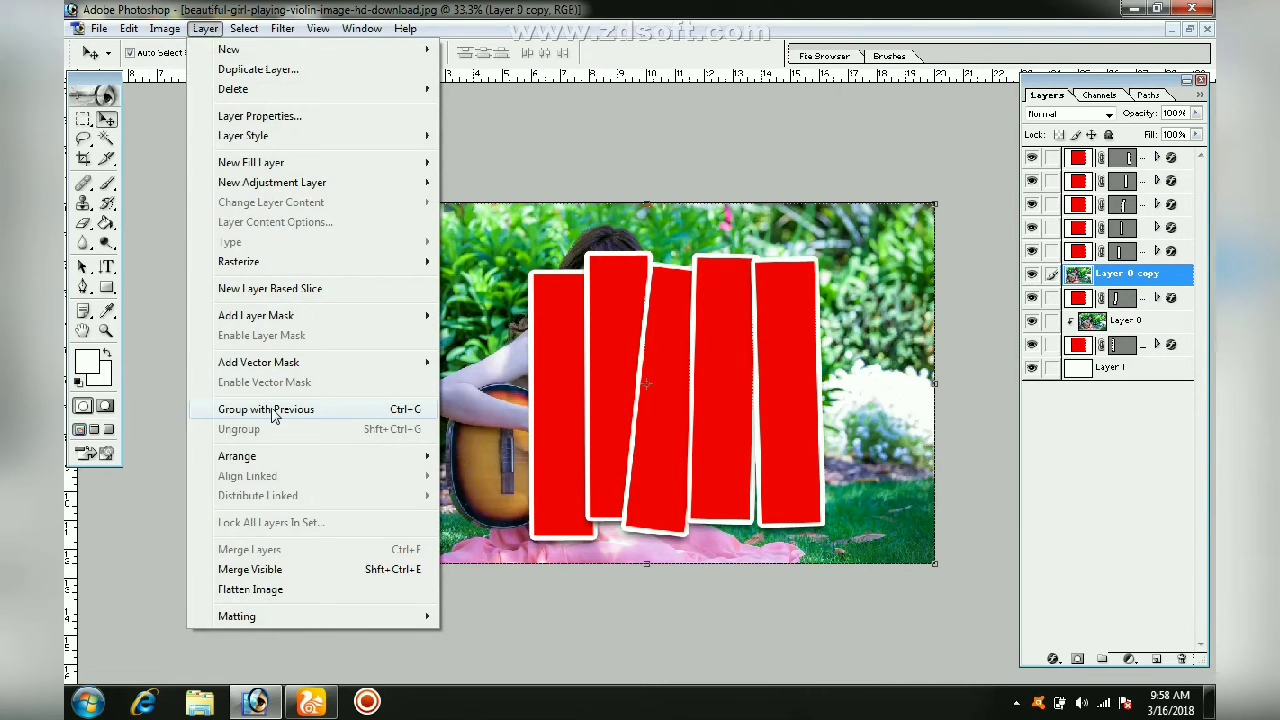
{"action": "left_click", "coordinate": [396, 412]}
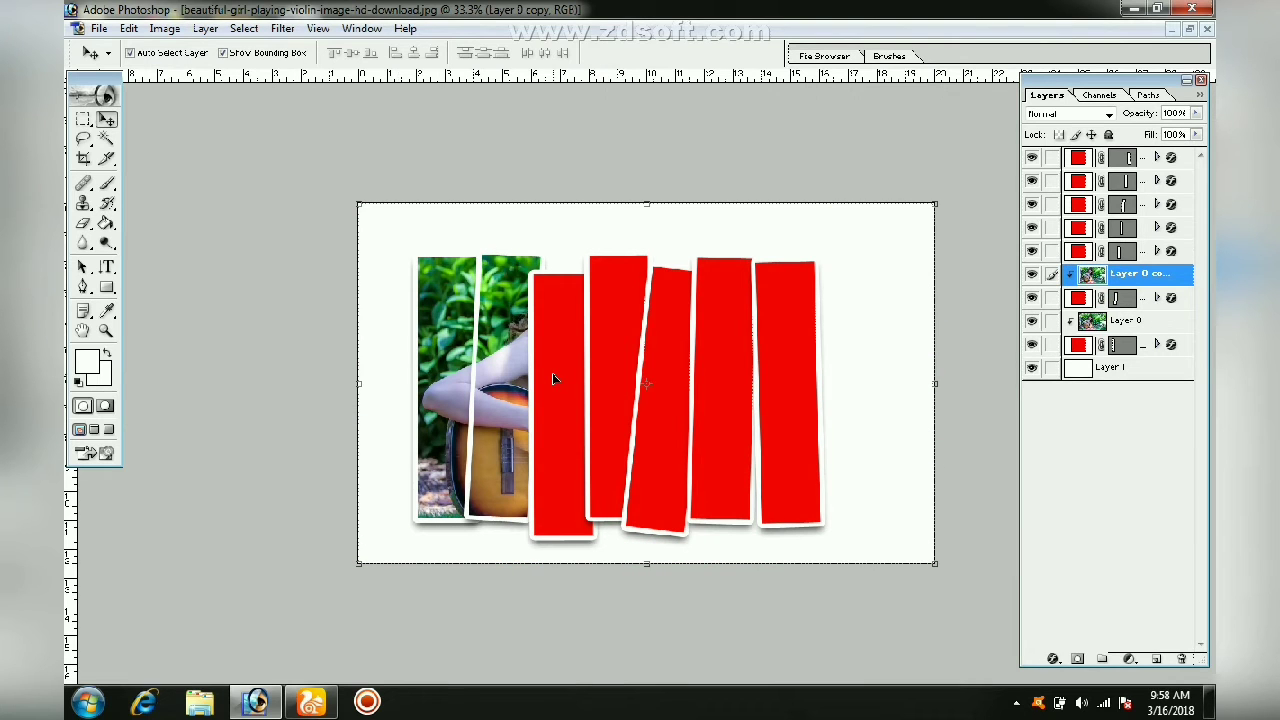
Duplicate it as Layer 0 copy 2 and clip it into the third strip
{"action": "right_click", "coordinate": [1112, 280]}
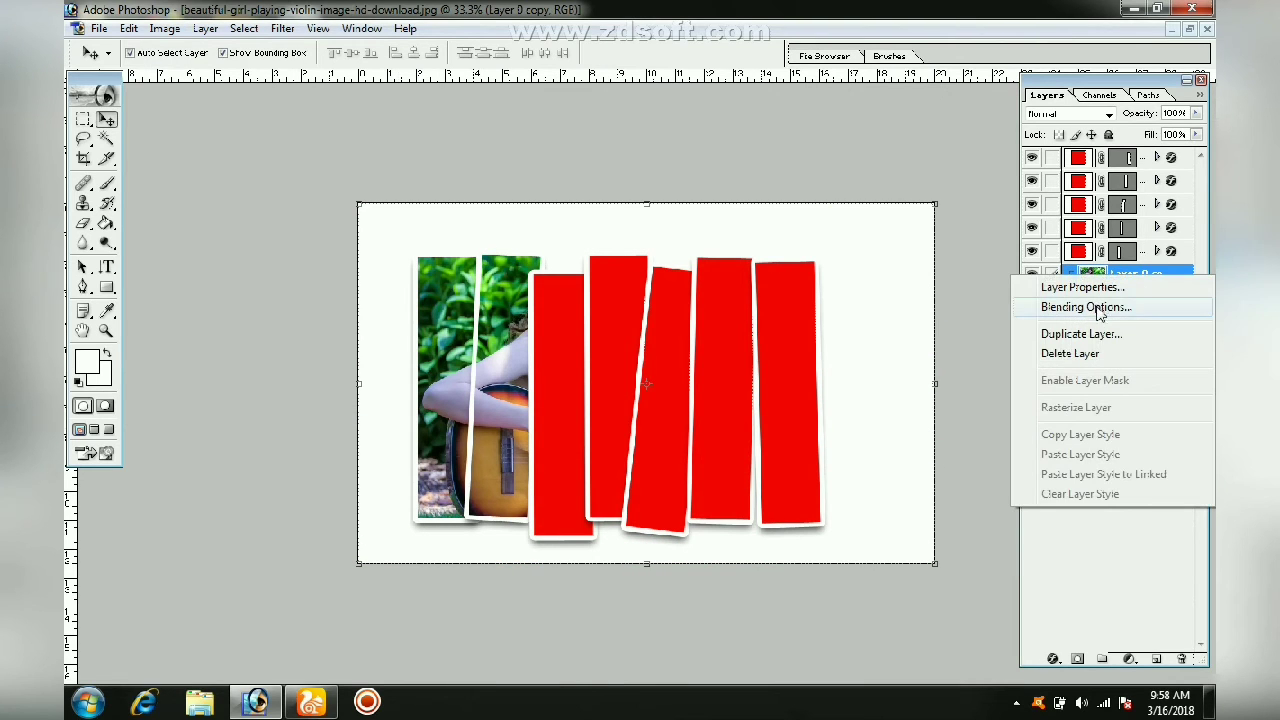
{"action": "left_click", "coordinate": [1082, 336]}
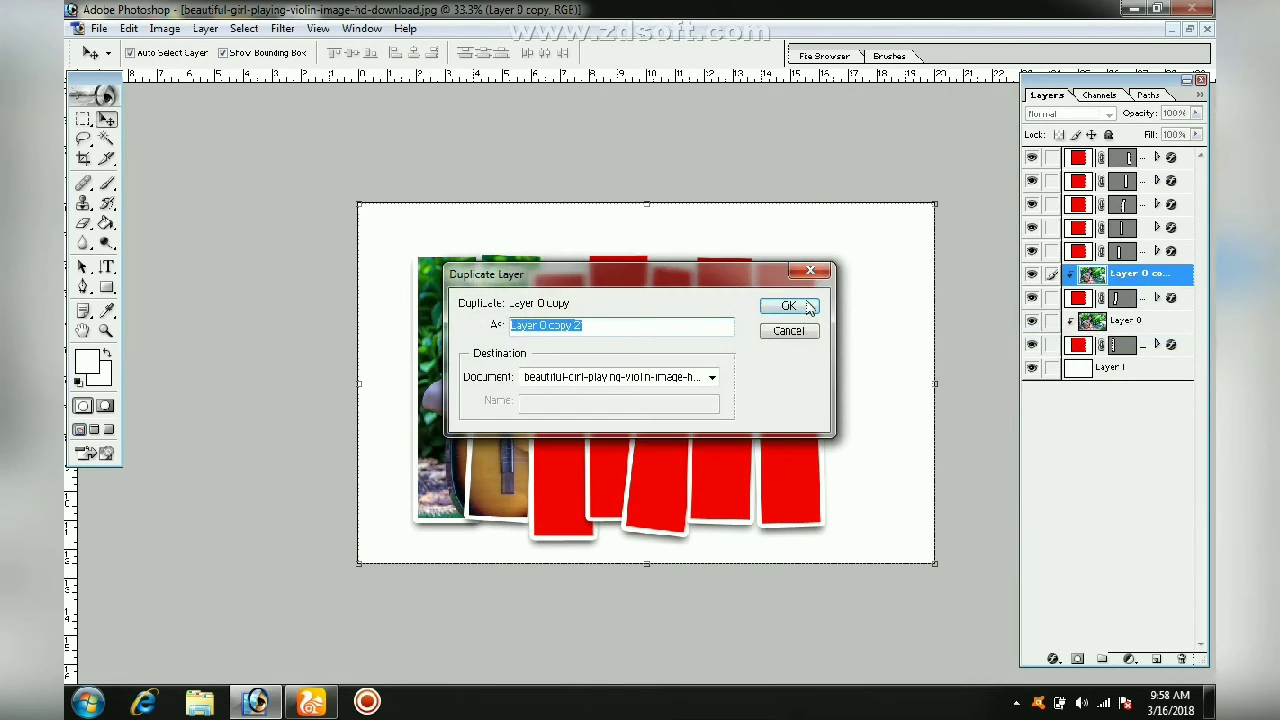
{"action": "left_click", "coordinate": [805, 304]}
{"action": "left_click_drag", "start_coordinate": [1100, 280], "coordinate": [1108, 249]}
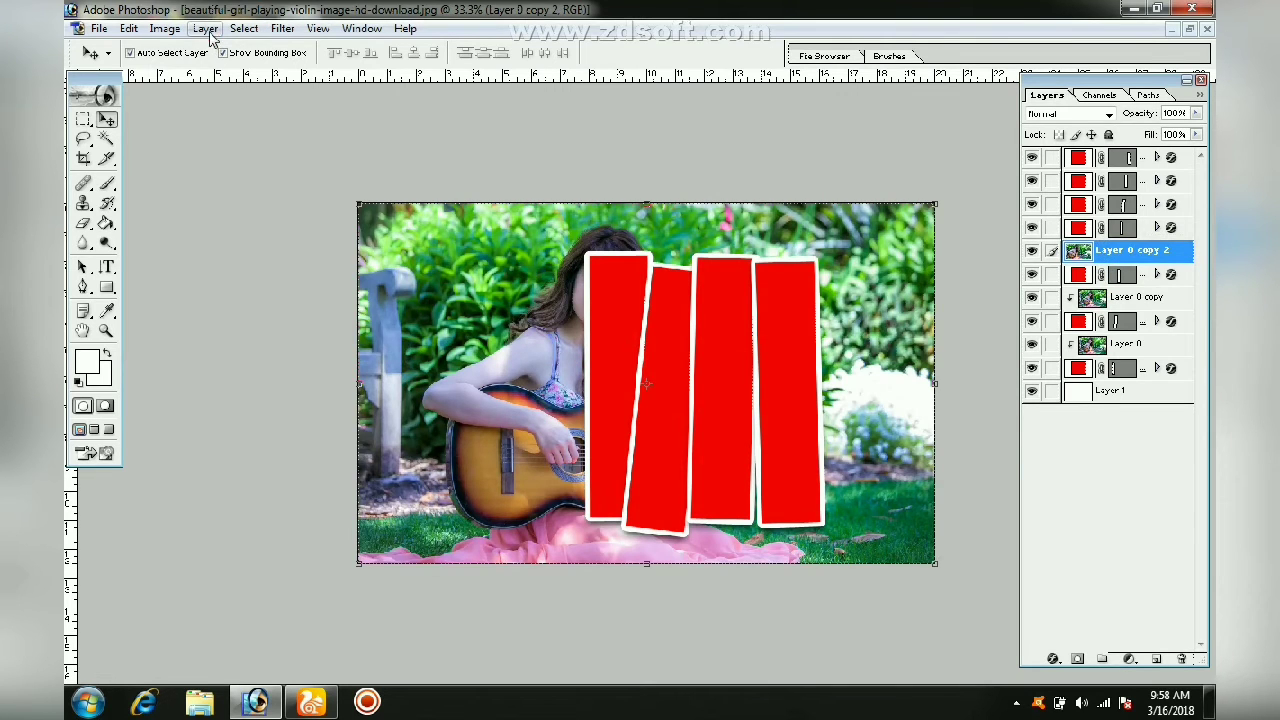
{"action": "left_click", "coordinate": [206, 30]}
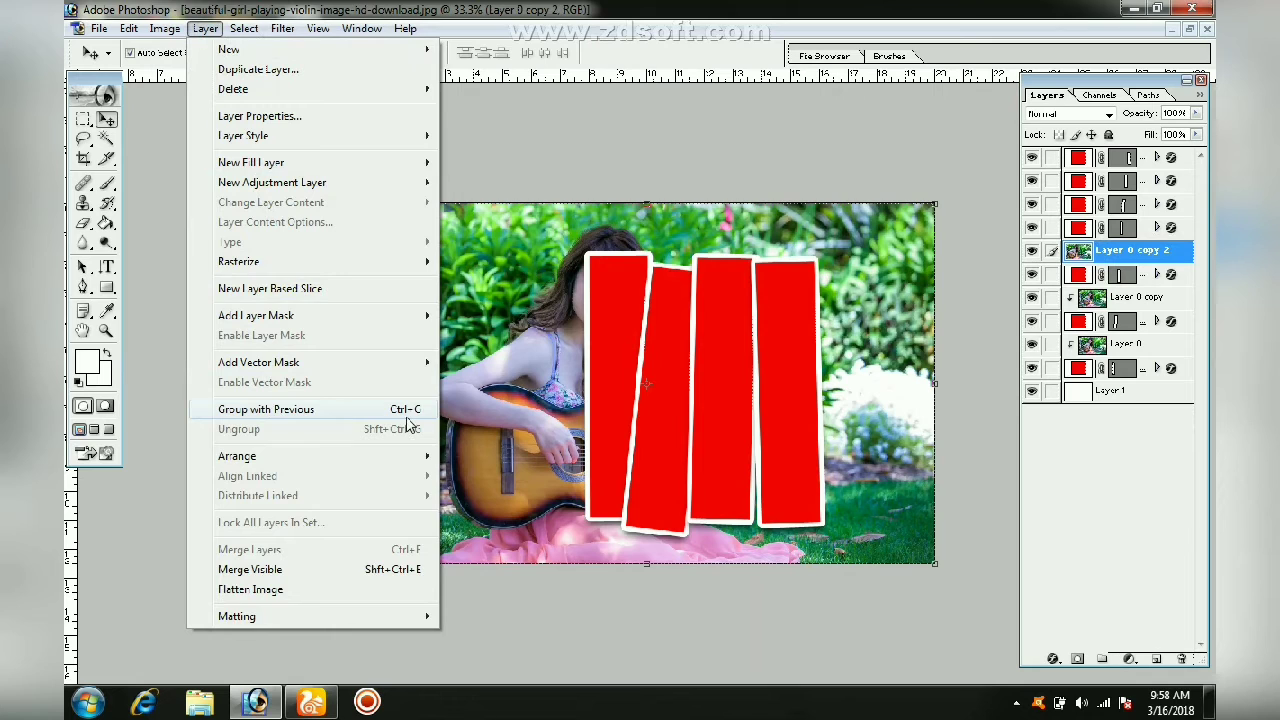
{"action": "left_click", "coordinate": [405, 410]}
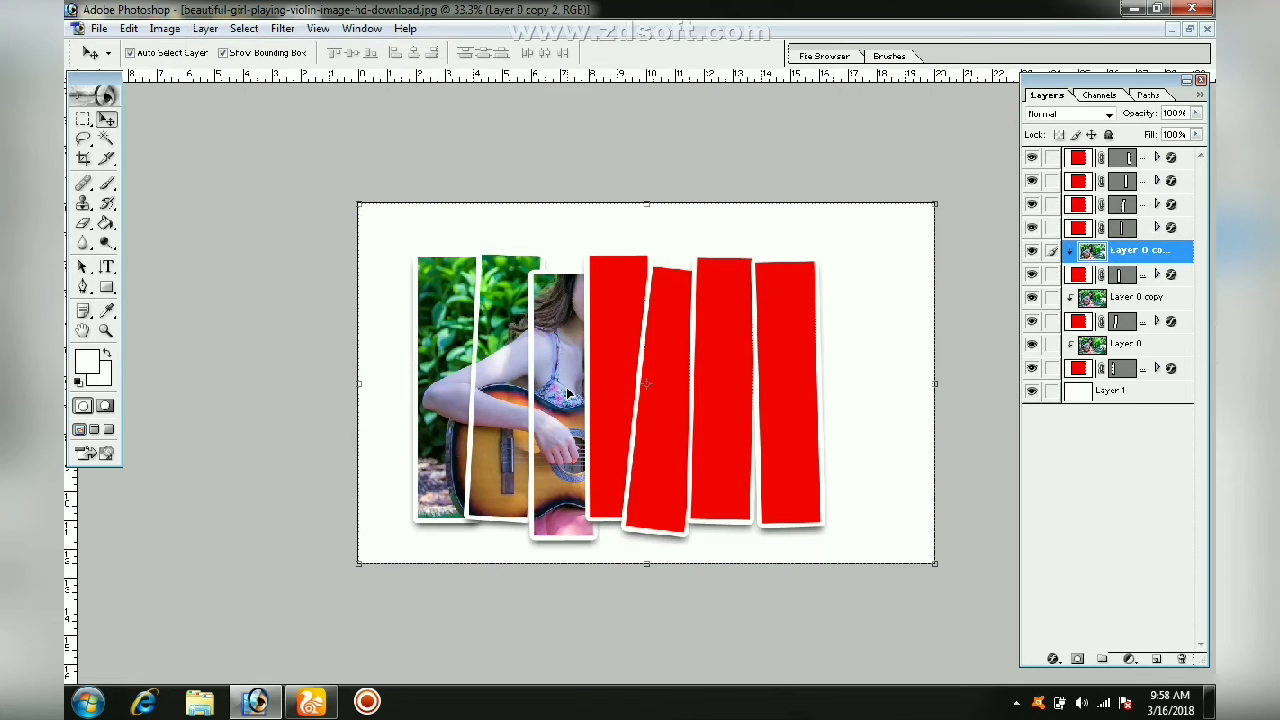
Duplicate it as Layer 0 copy 3 and clip it into the fourth strip
{"action": "right_click", "coordinate": [1108, 252]}
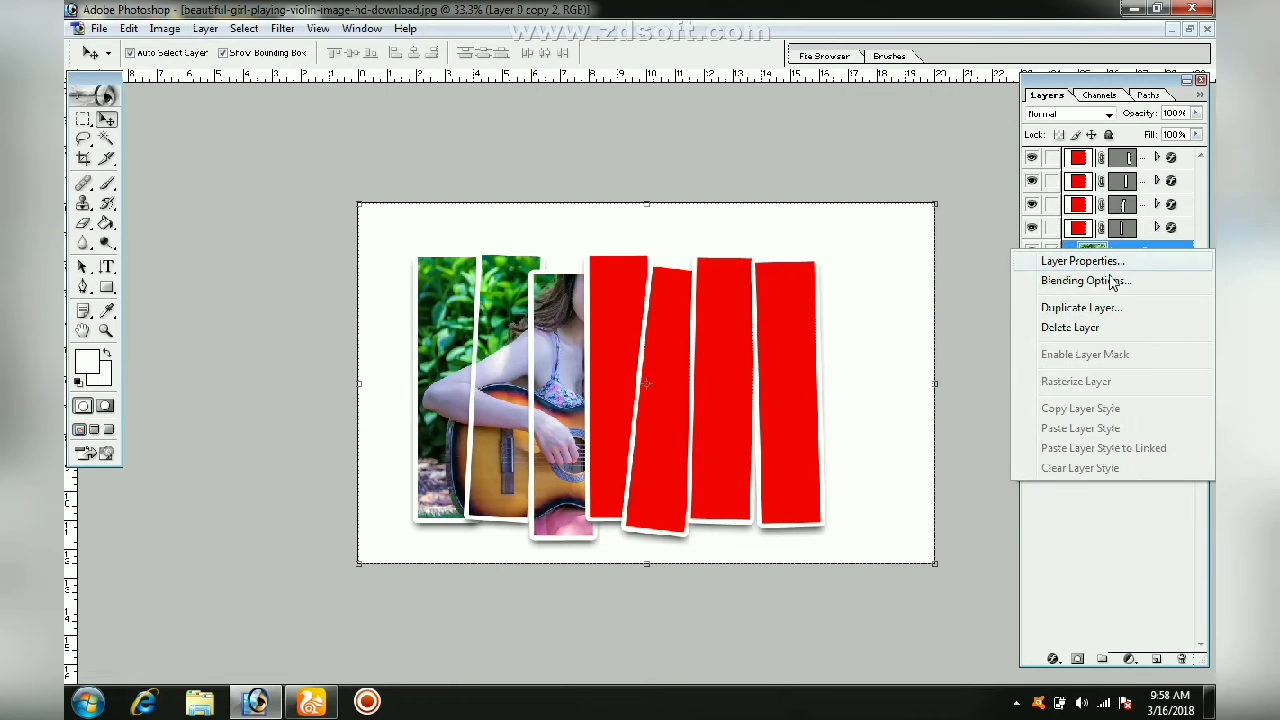
{"action": "left_click", "coordinate": [1089, 314]}
{"action": "left_click", "coordinate": [814, 304]}
{"action": "left_click_drag", "start_coordinate": [1098, 255], "coordinate": [1101, 226]}
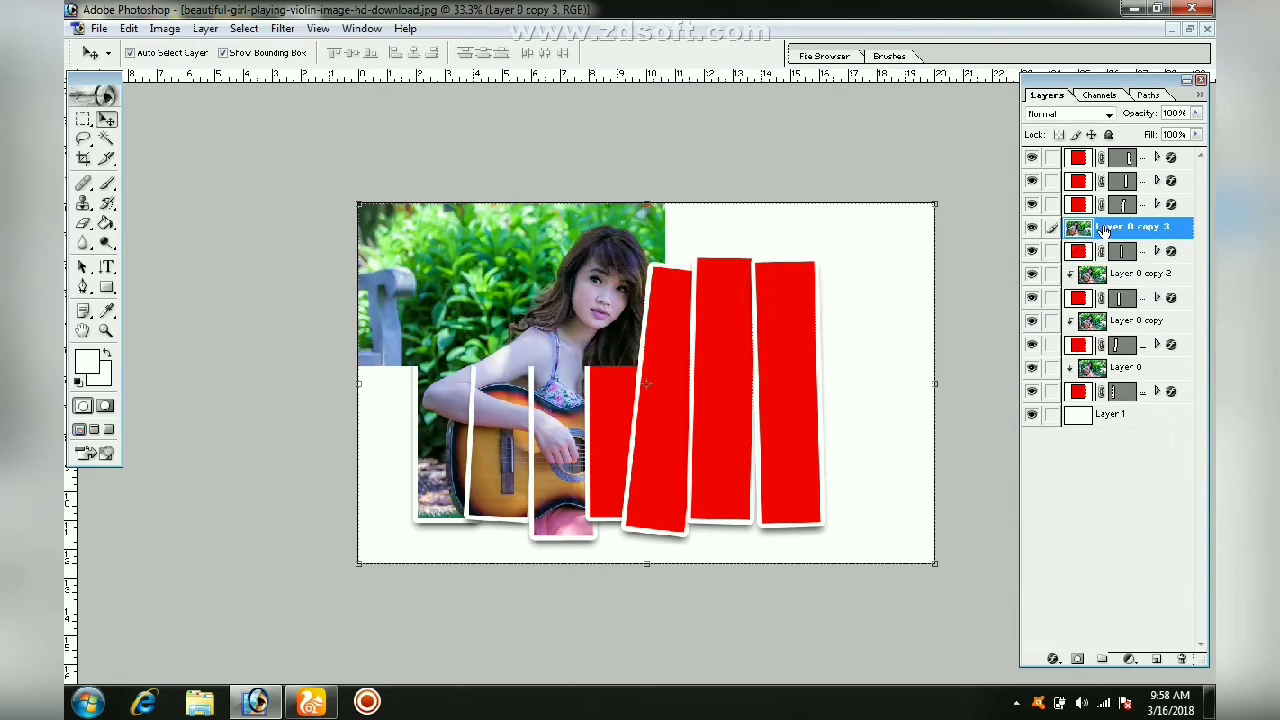
{"action": "left_click", "coordinate": [205, 28]}
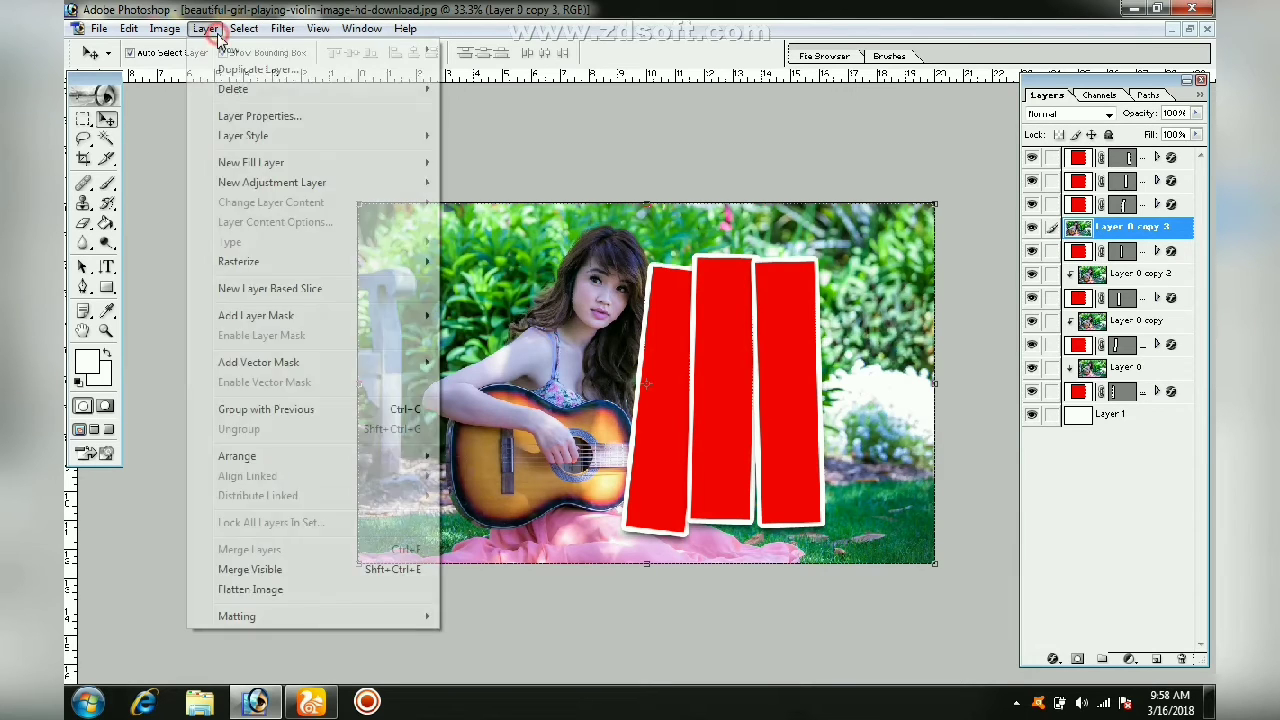
{"action": "left_click", "coordinate": [409, 410]}
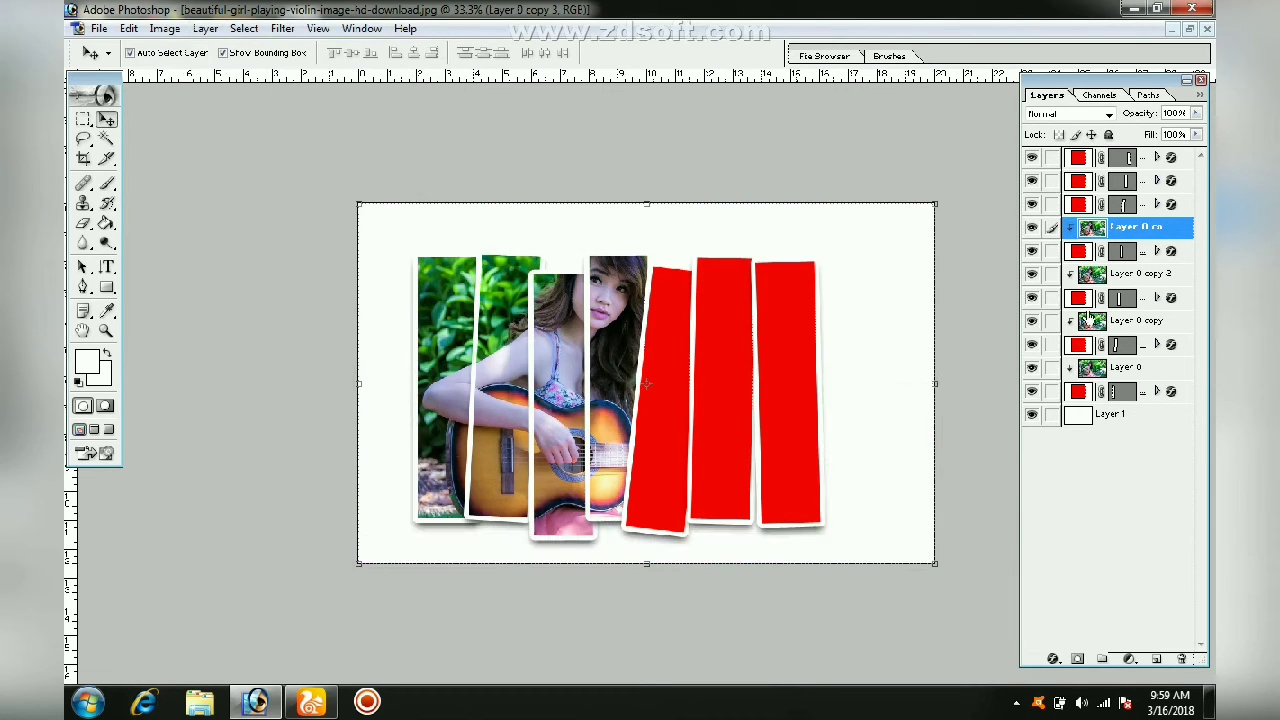
Duplicate Layer 0 copy 3 as Layer 0 copy 4, move it above the fifth strip, and clip it there
{"action": "right_click", "coordinate": [1113, 229]}
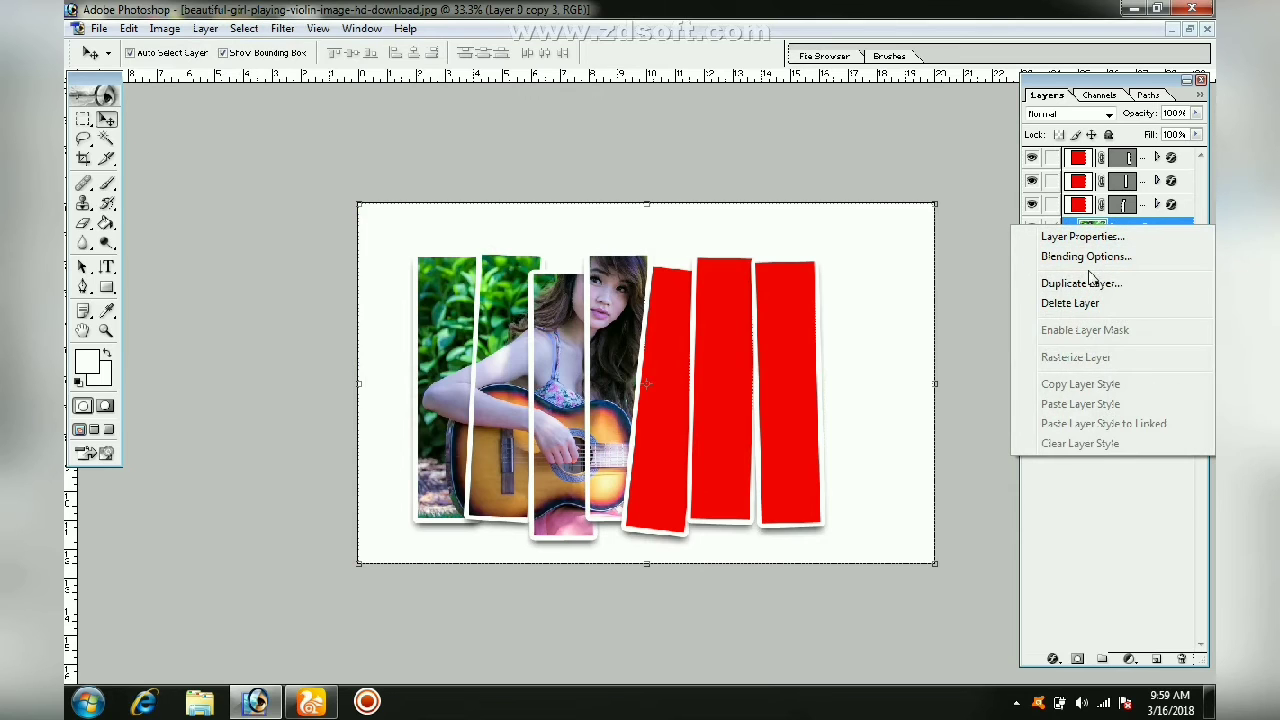
{"action": "left_click", "coordinate": [1085, 285]}
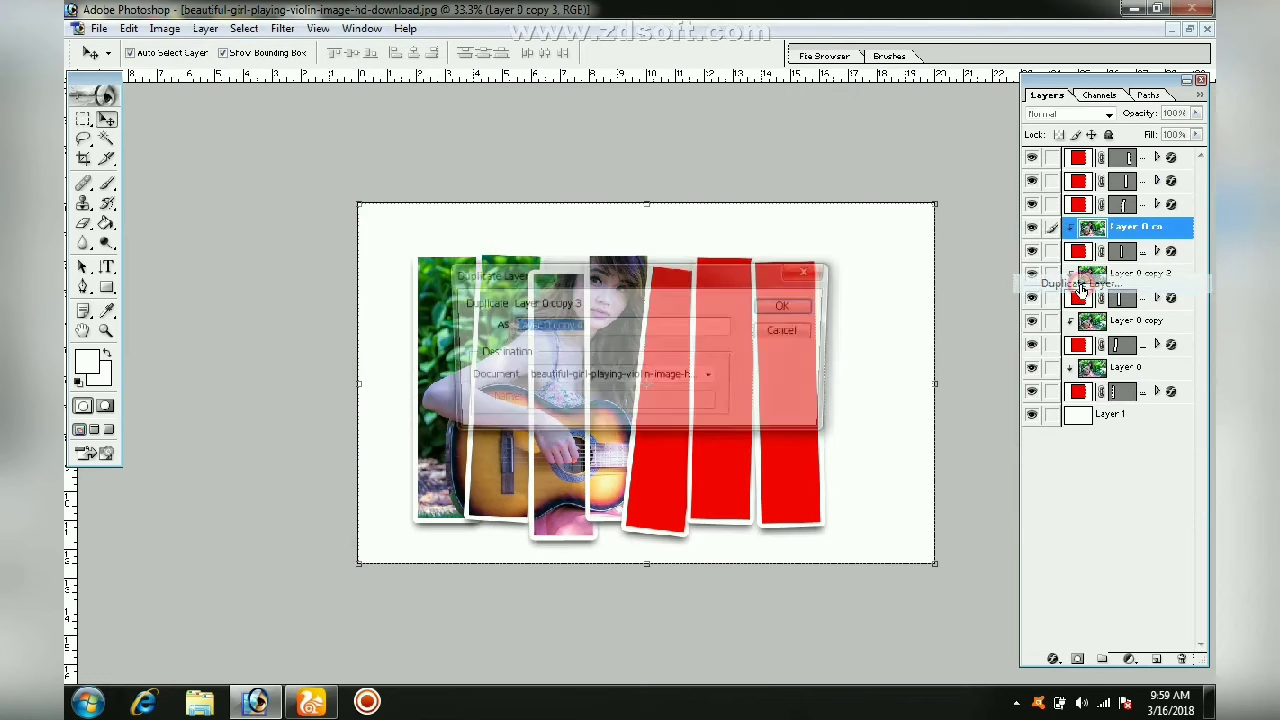
{"action": "left_click", "coordinate": [805, 305]}
{"action": "left_click_drag", "start_coordinate": [1093, 233], "coordinate": [1093, 203]}
{"action": "left_click", "coordinate": [207, 29]}
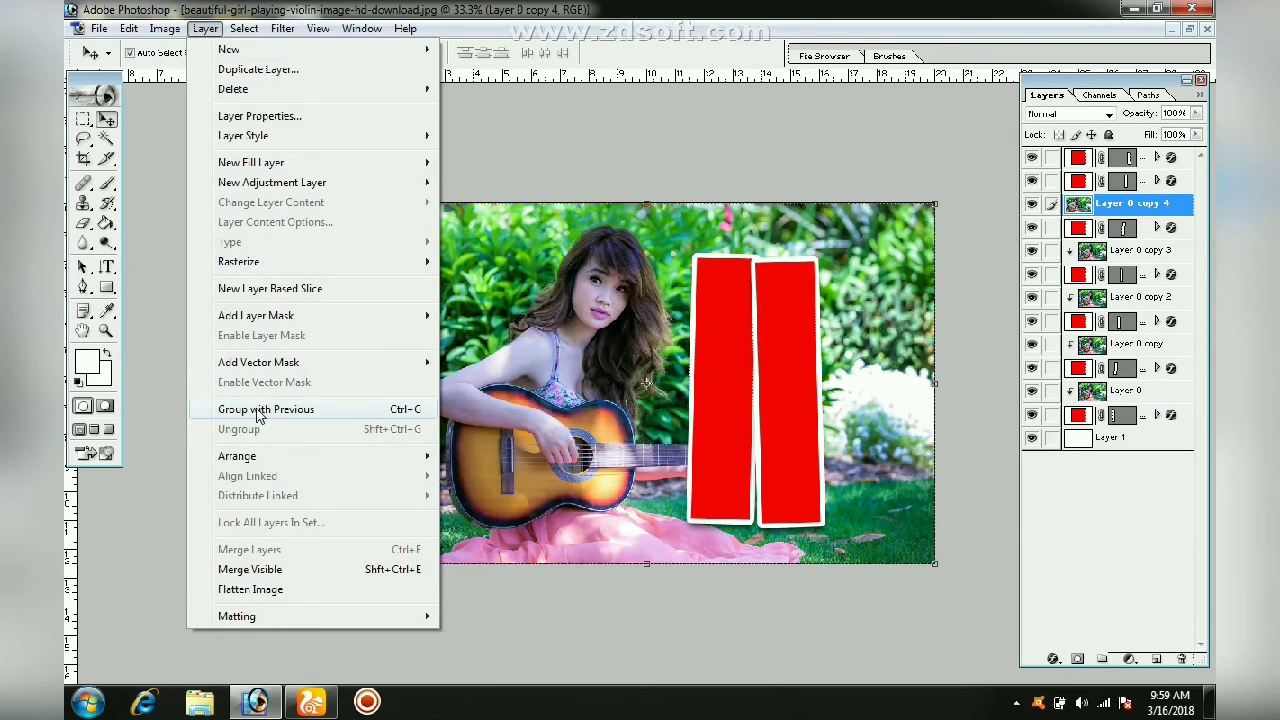
{"action": "left_click", "coordinate": [259, 410]}
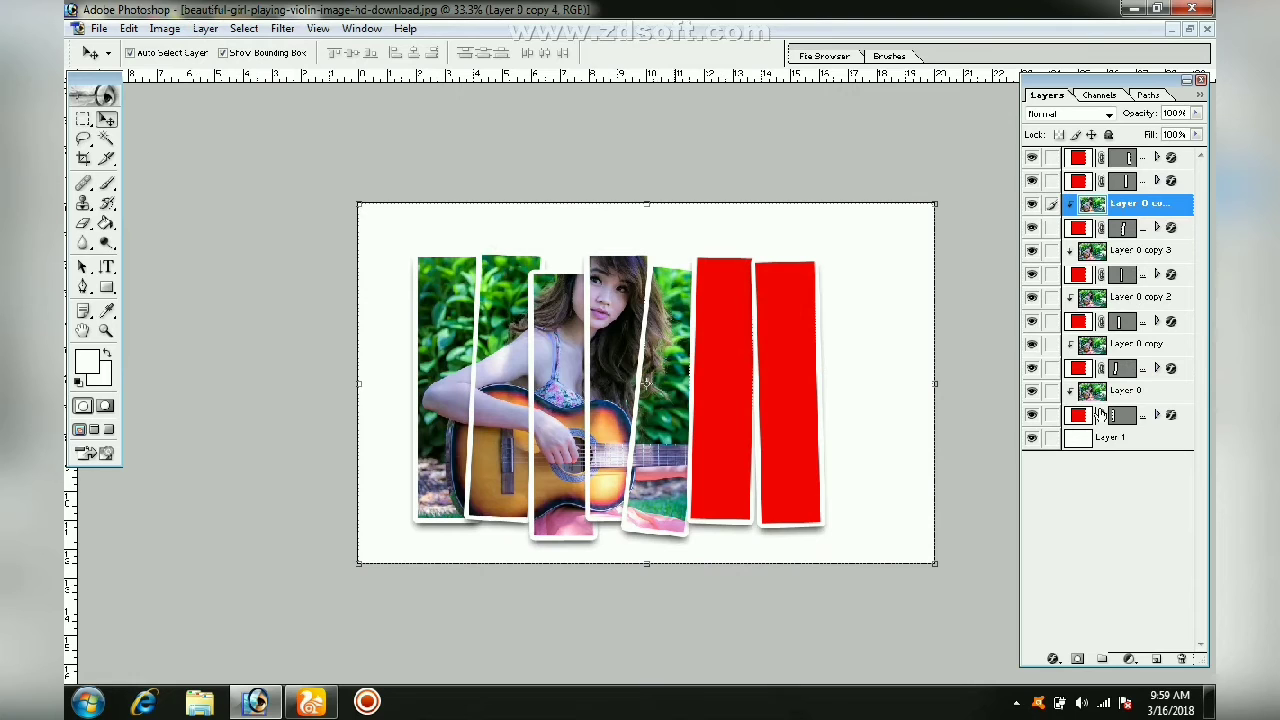
Load Layer 0 copy 4's transparency as a selection, deselect it, and begin duplicating the layer
{"action": "right_click", "coordinate": [1104, 206]}
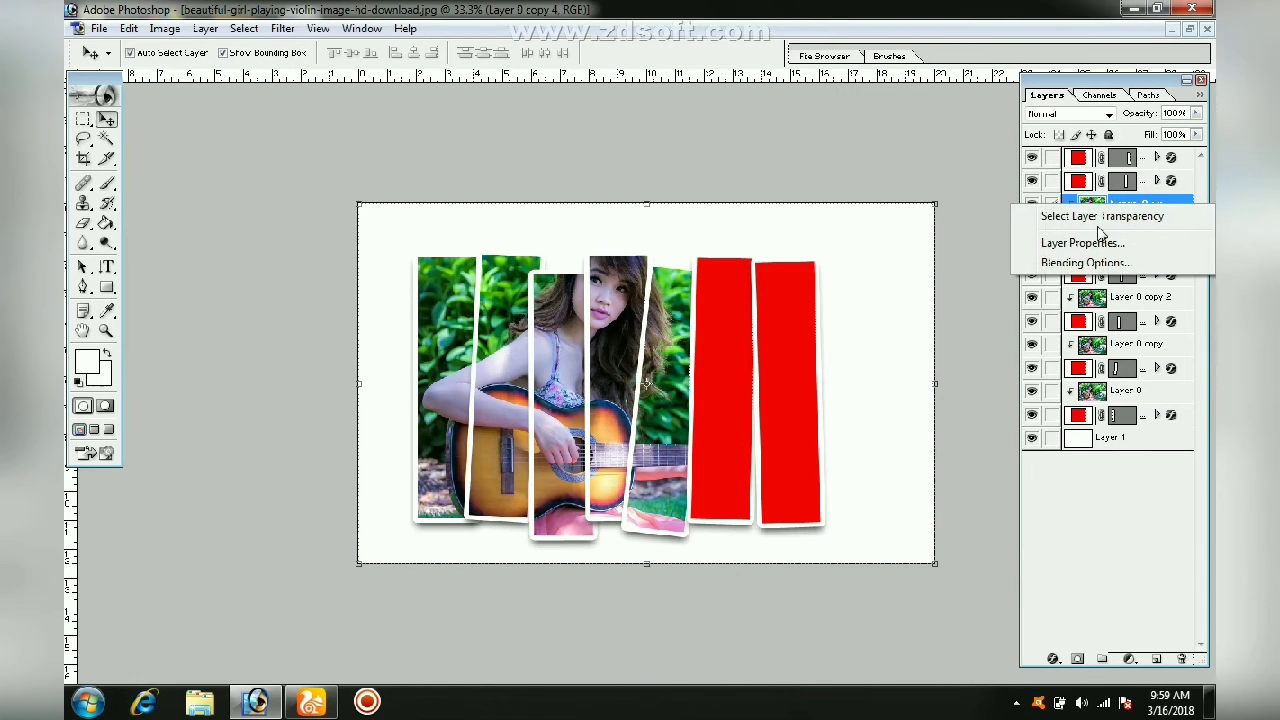
{"action": "left_click", "coordinate": [1065, 212]}
{"action": "right_click", "coordinate": [1100, 205]}
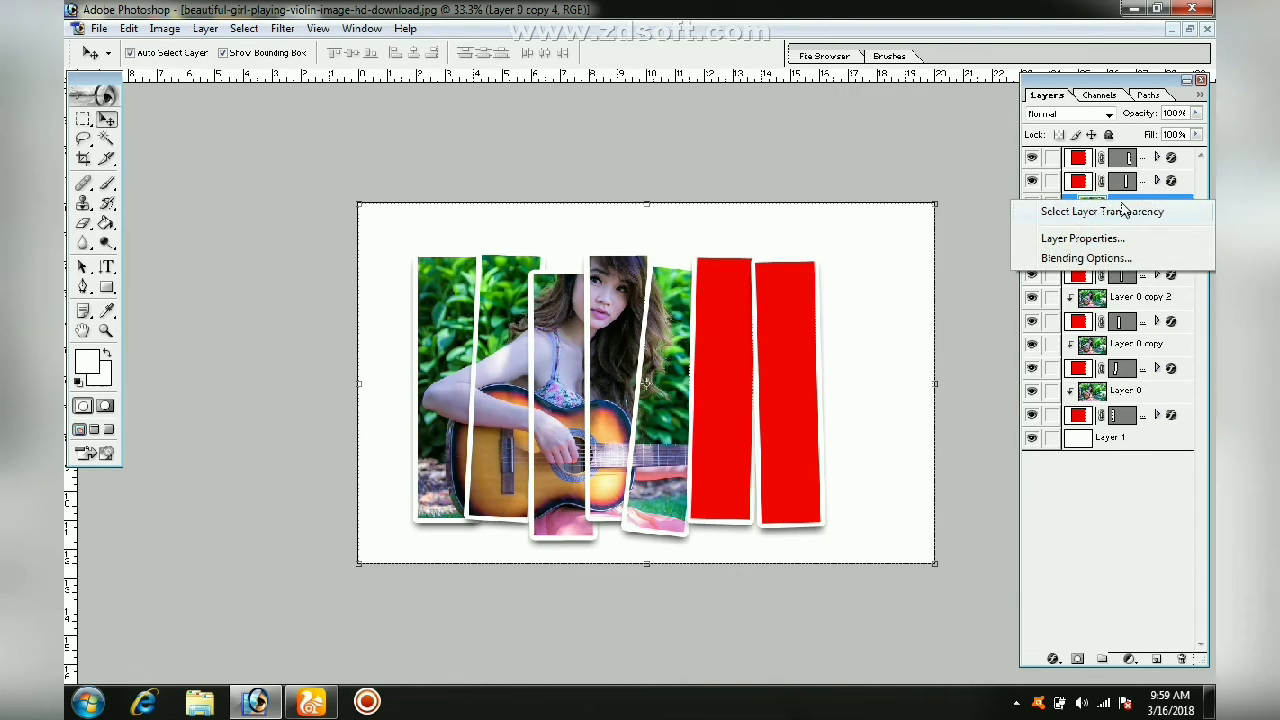
{"action": "left_click", "coordinate": [1158, 205]}
{"action": "right_click", "coordinate": [1160, 205]}
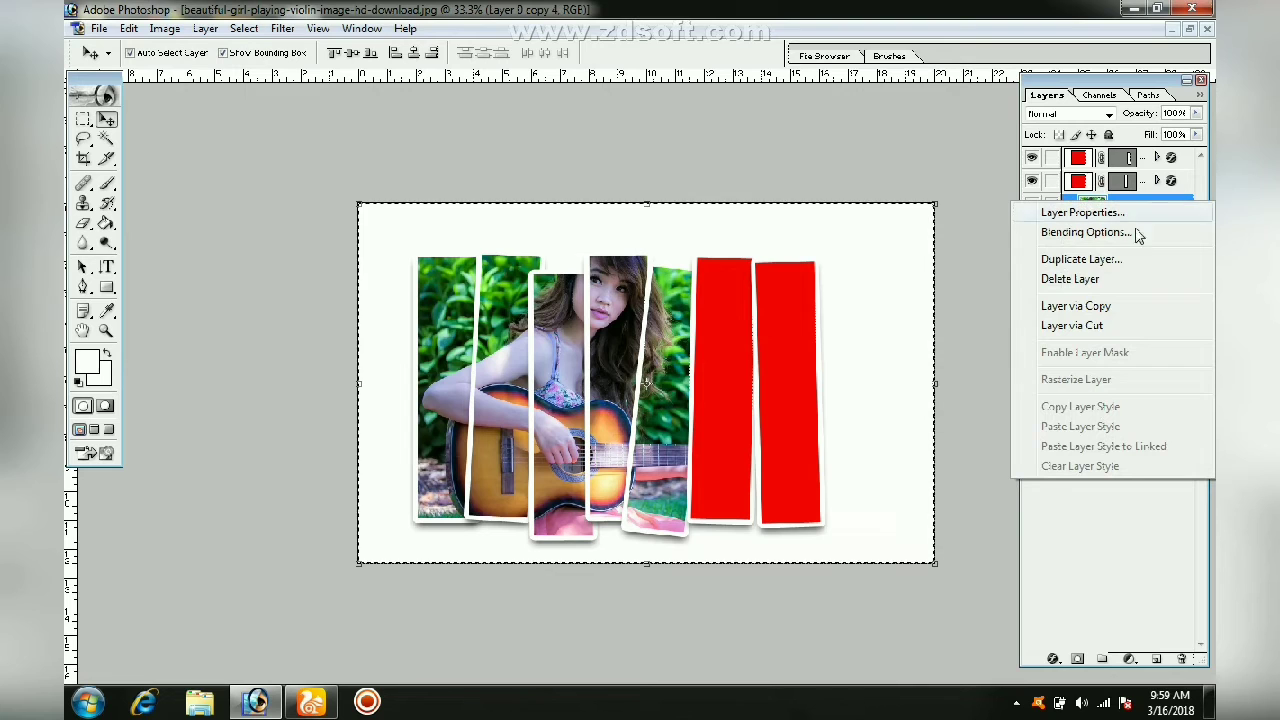
{"action": "left_click", "coordinate": [995, 188]}
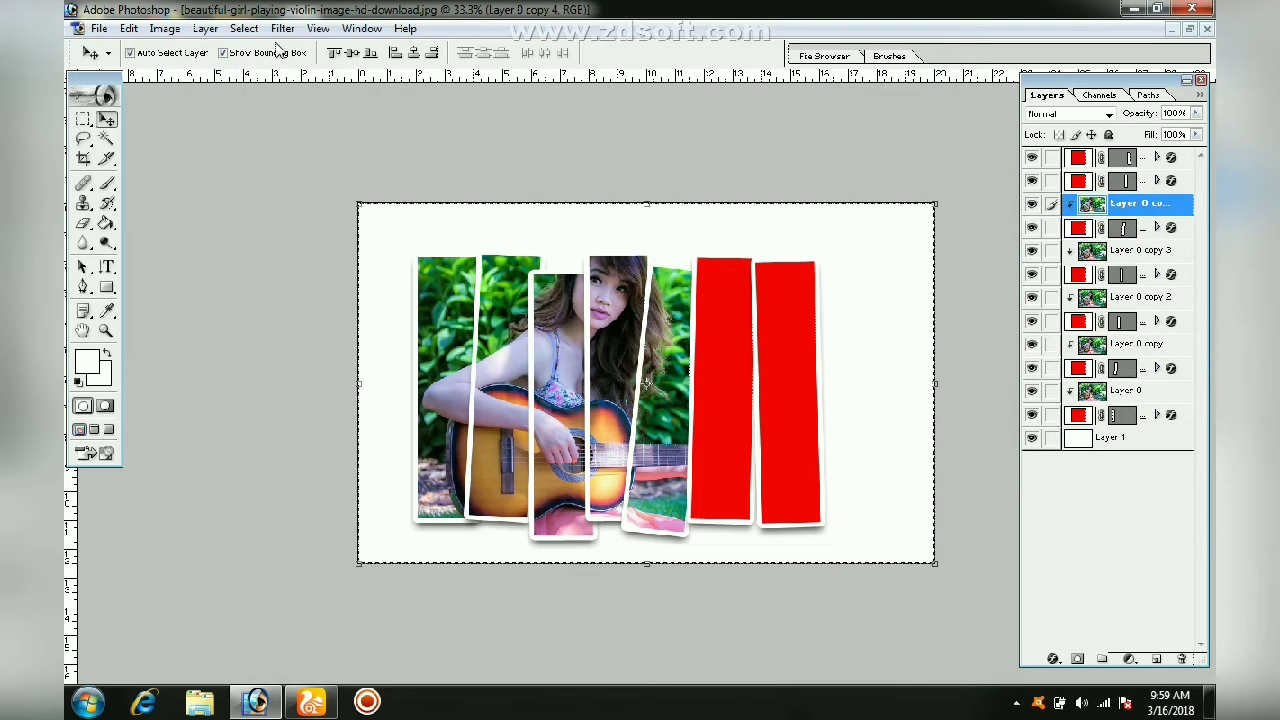
{"action": "left_click", "coordinate": [244, 28]}
{"action": "left_click", "coordinate": [389, 72]}
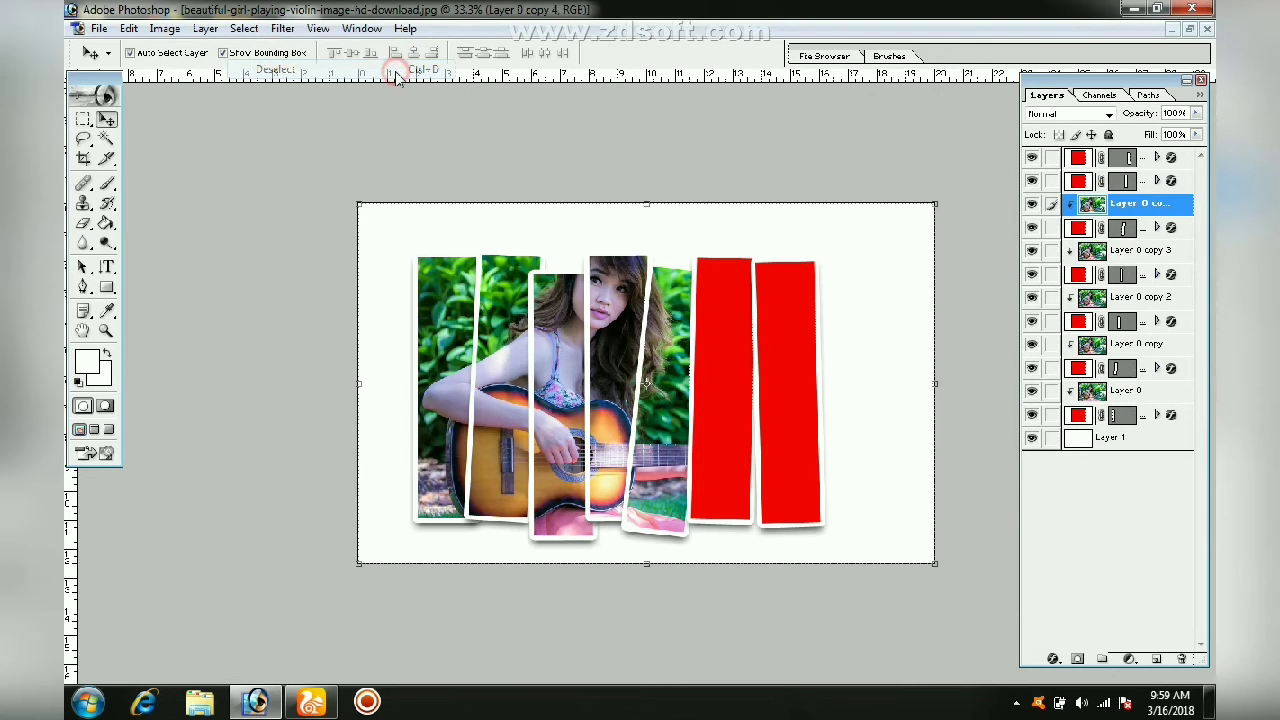
{"action": "right_click", "coordinate": [1168, 205]}
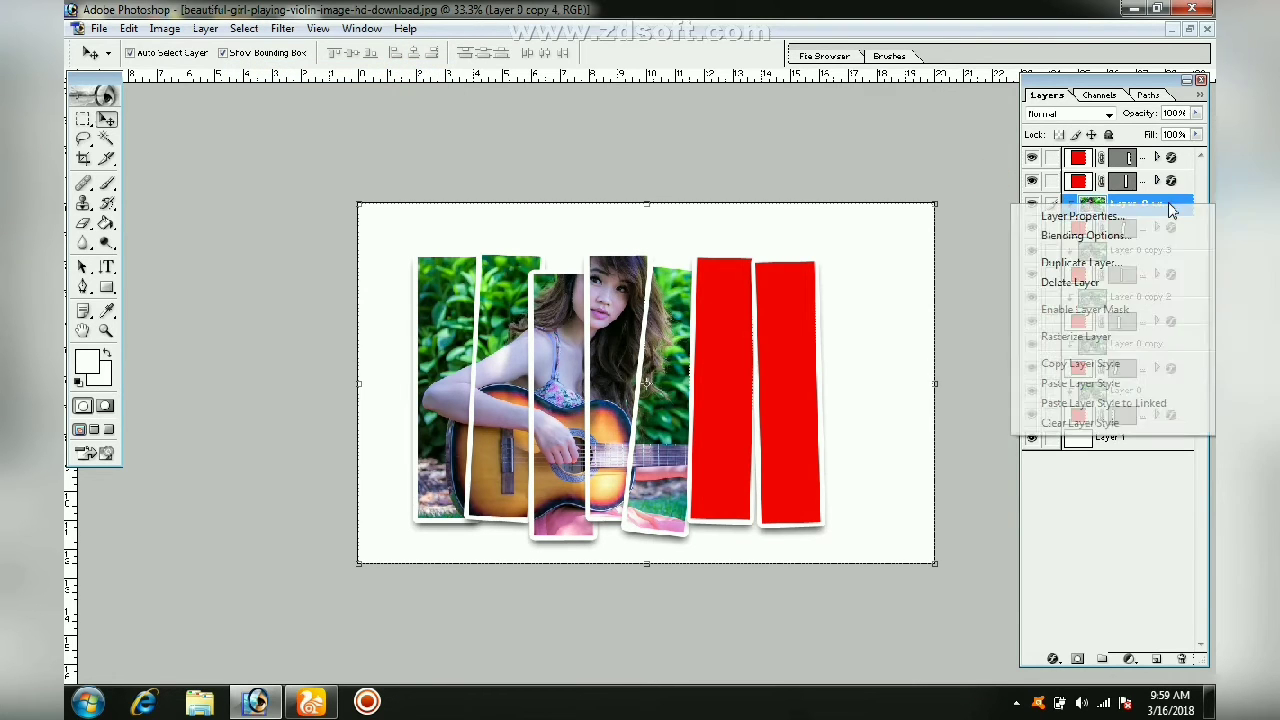
{"action": "left_click", "coordinate": [1103, 260]}
Create Layer 0 copy 5 above the second red strip and clip it with Group with Previous
{"action": "left_click", "coordinate": [789, 306]}
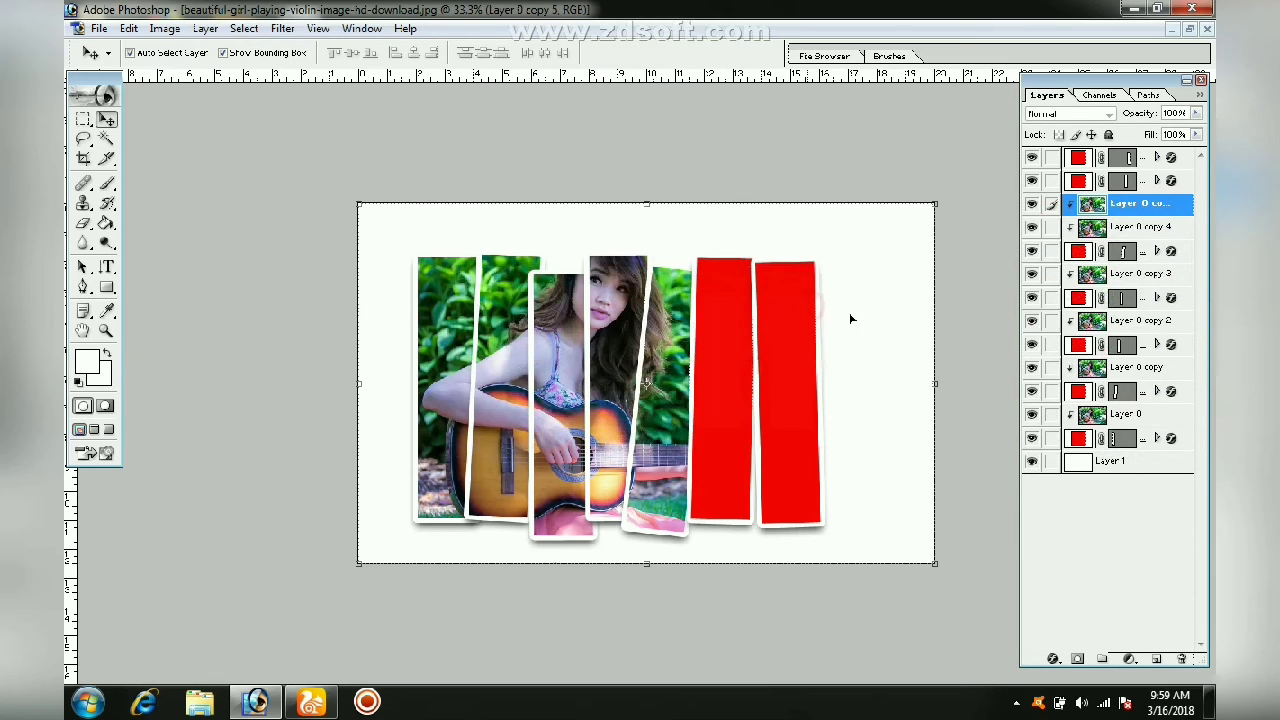
{"action": "left_click_drag", "start_coordinate": [1114, 205], "coordinate": [1108, 180]}
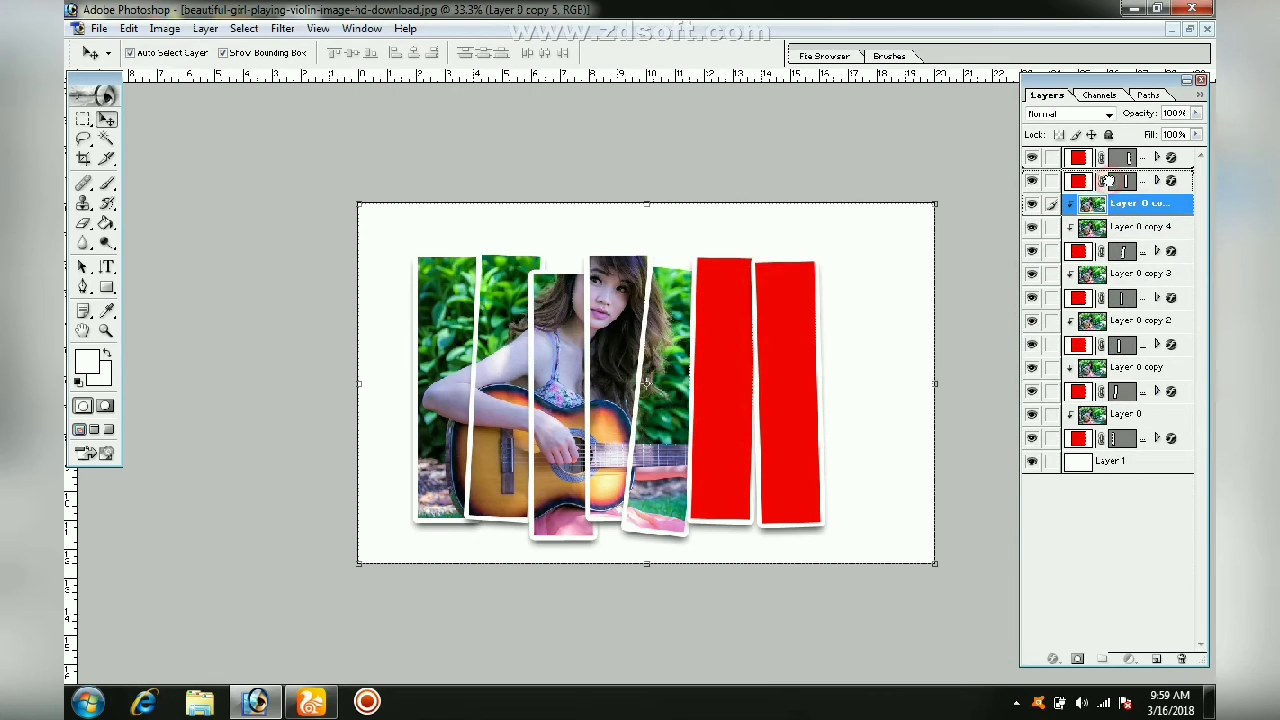
{"action": "left_click_drag", "start_coordinate": [1108, 180], "coordinate": [1108, 185]}
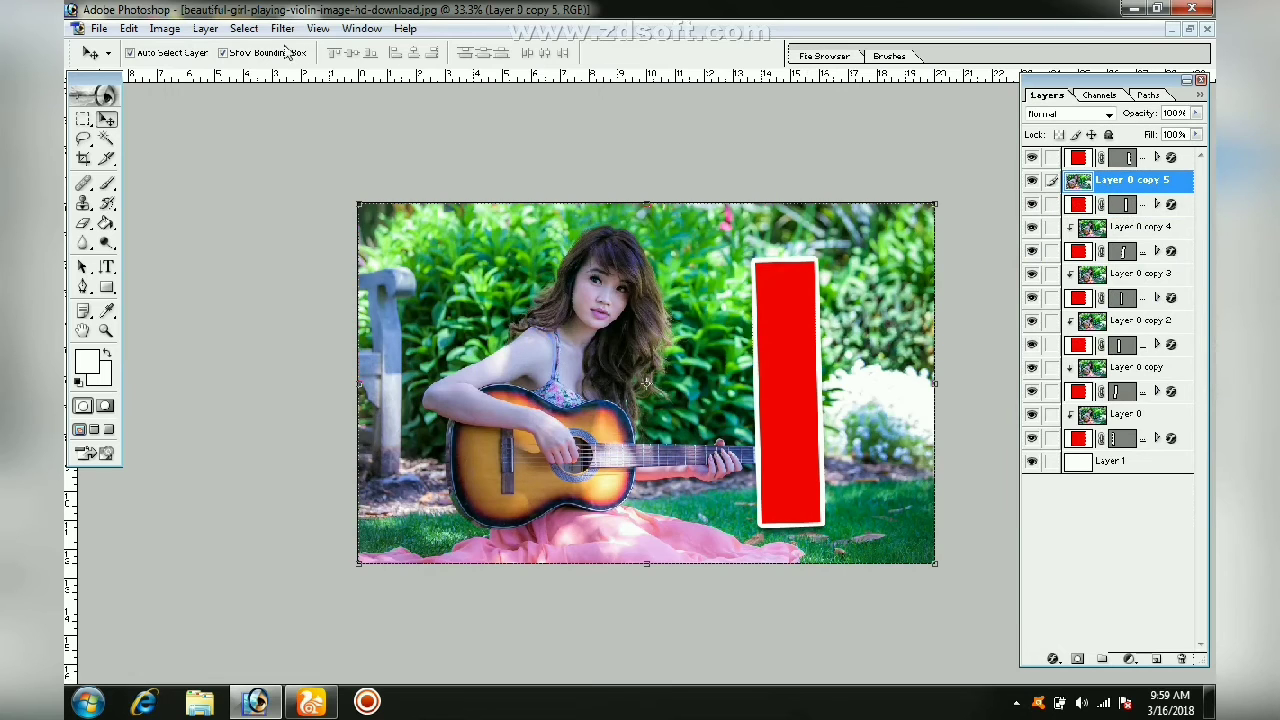
{"action": "left_click", "coordinate": [205, 28]}
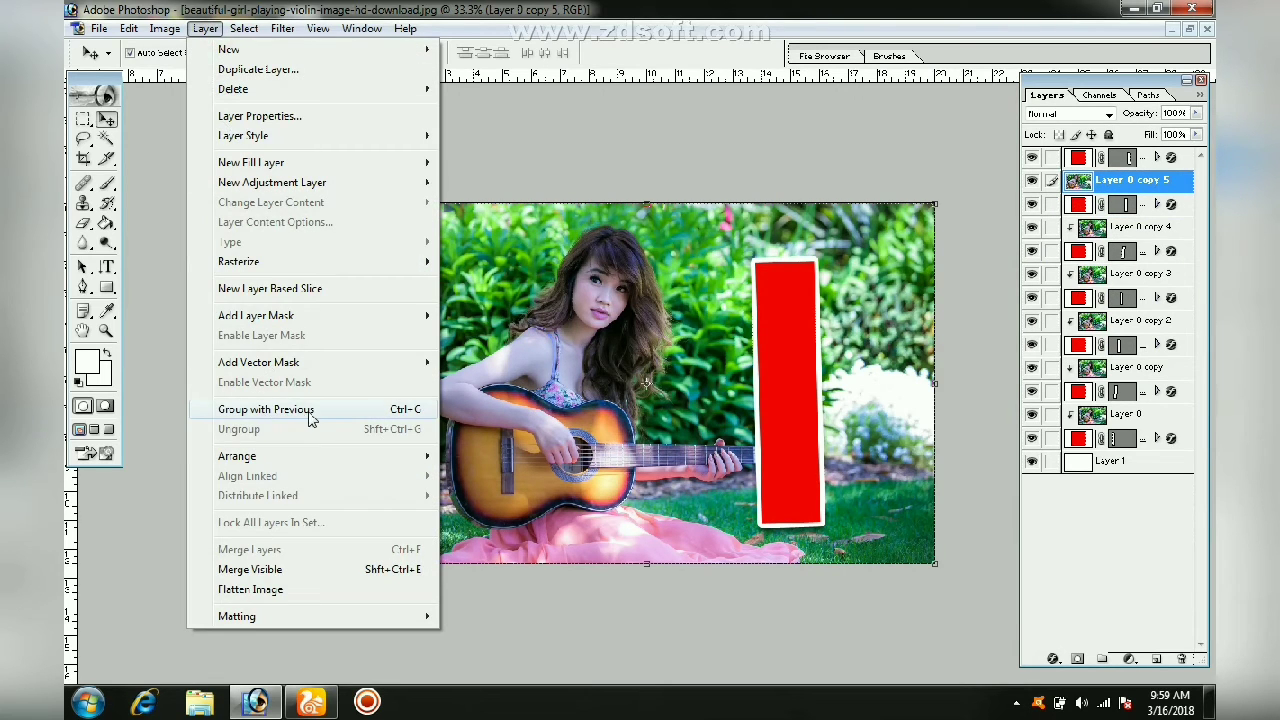
{"action": "left_click", "coordinate": [310, 418]}
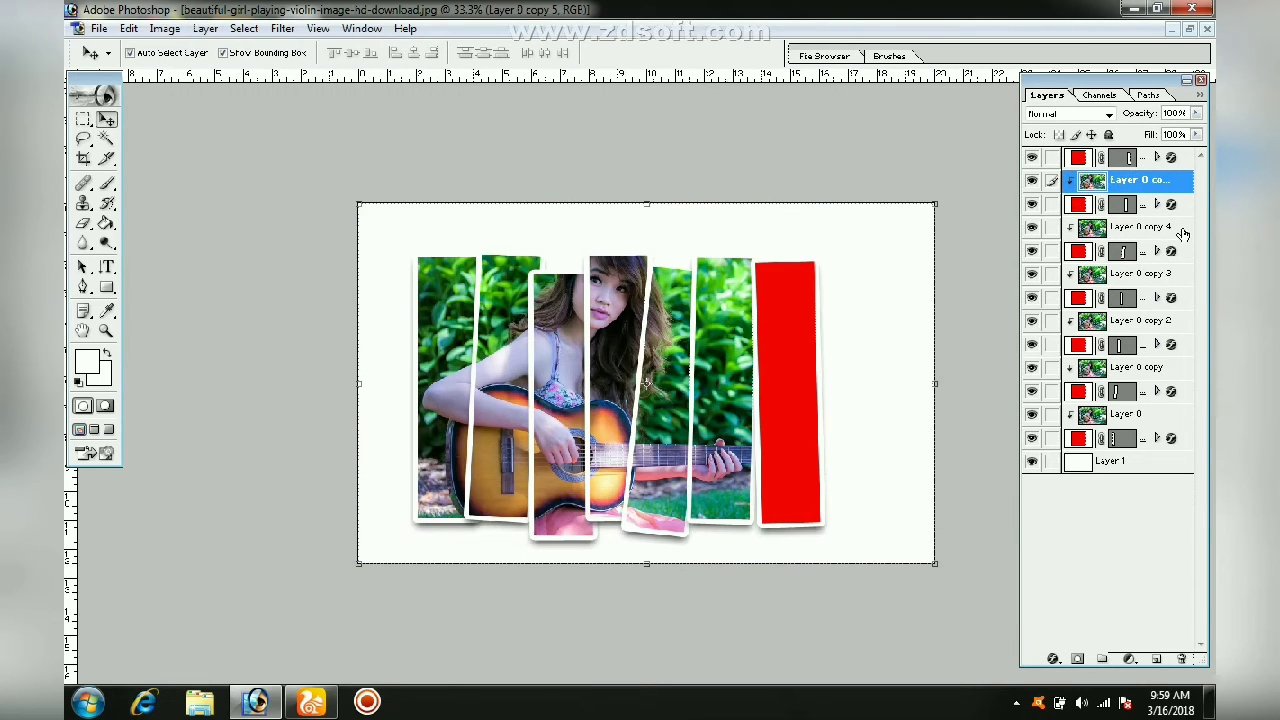
Duplicate Layer 0 copy 5 as Layer 0 copy 6 and move it to the top of the stack
{"action": "right_click", "coordinate": [1148, 185]}
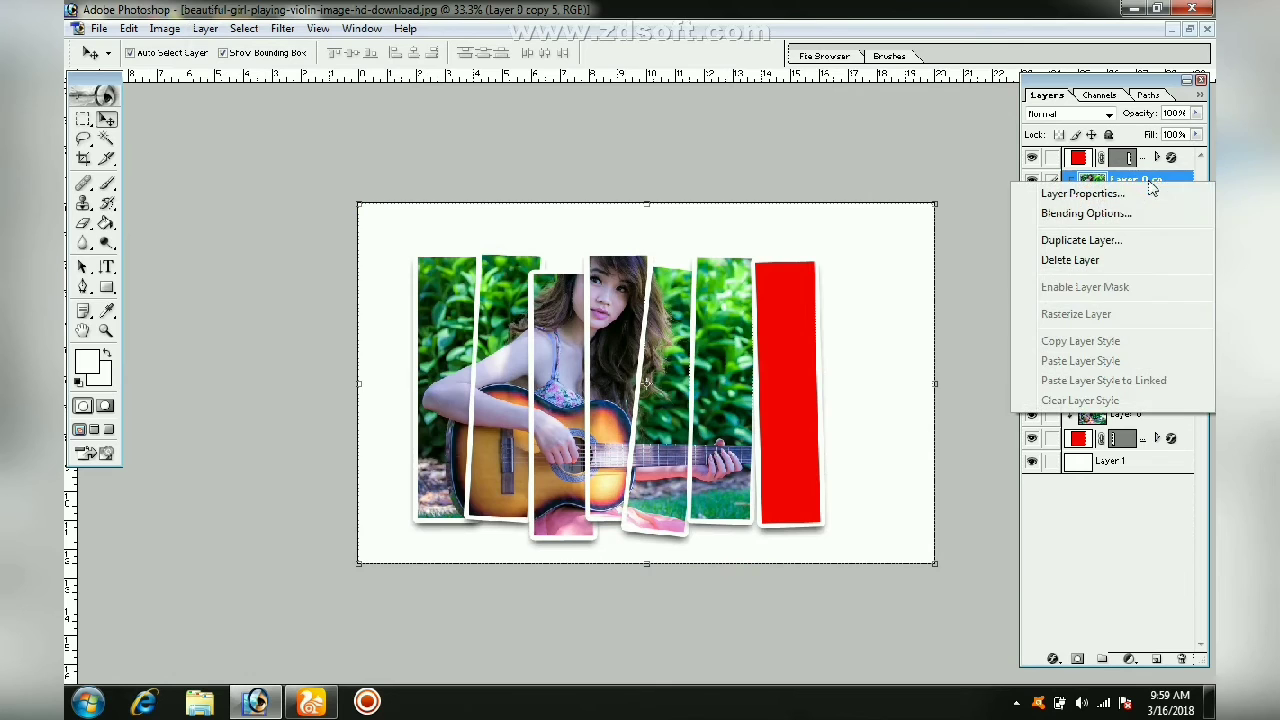
{"action": "left_click", "coordinate": [1093, 250]}
{"action": "left_click", "coordinate": [816, 308]}
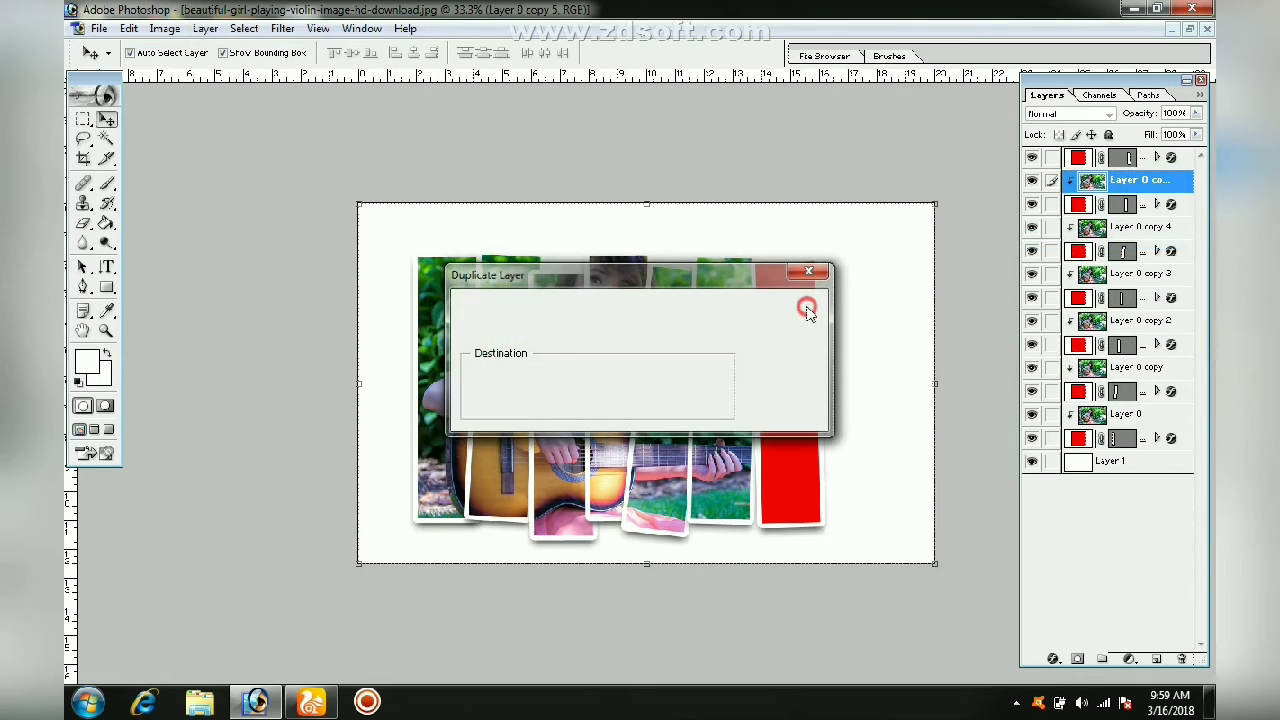
{"action": "left_click_drag", "start_coordinate": [1118, 182], "coordinate": [1121, 157]}
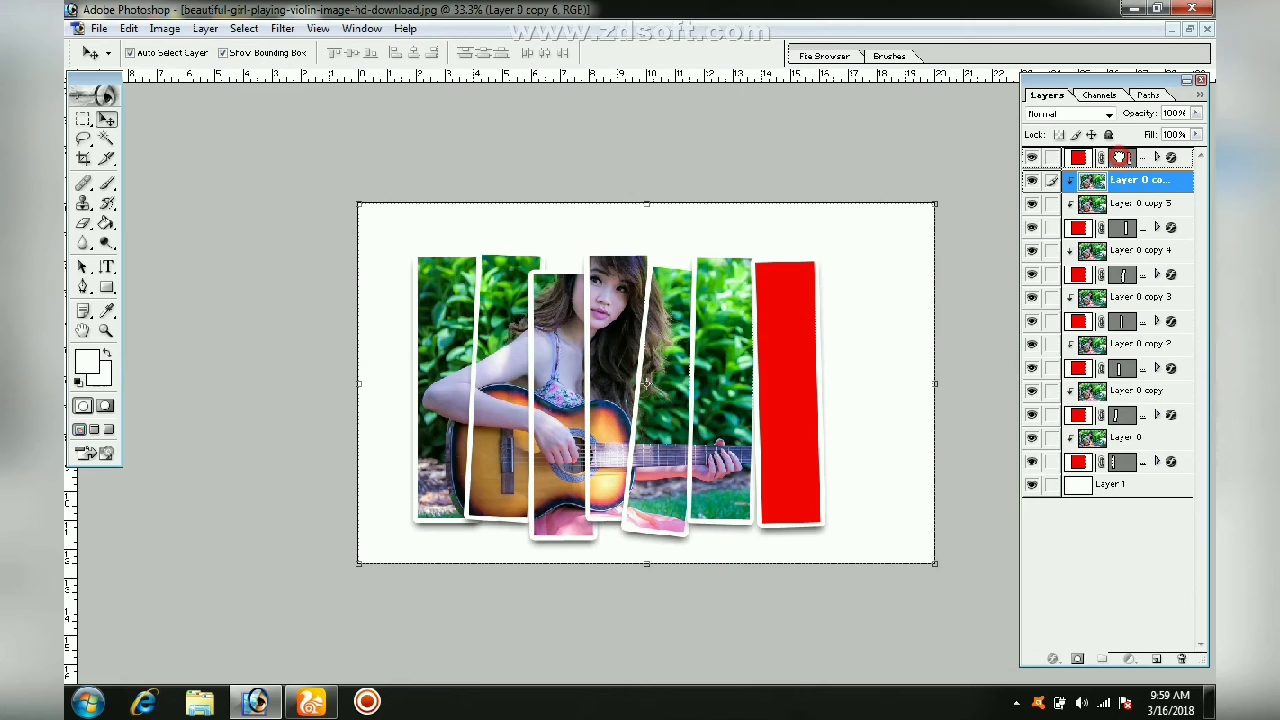
Clip Layer 0 copy 6 into the last red strip with Group with Previous, then check the Layer menu
{"action": "left_click", "coordinate": [206, 30]}
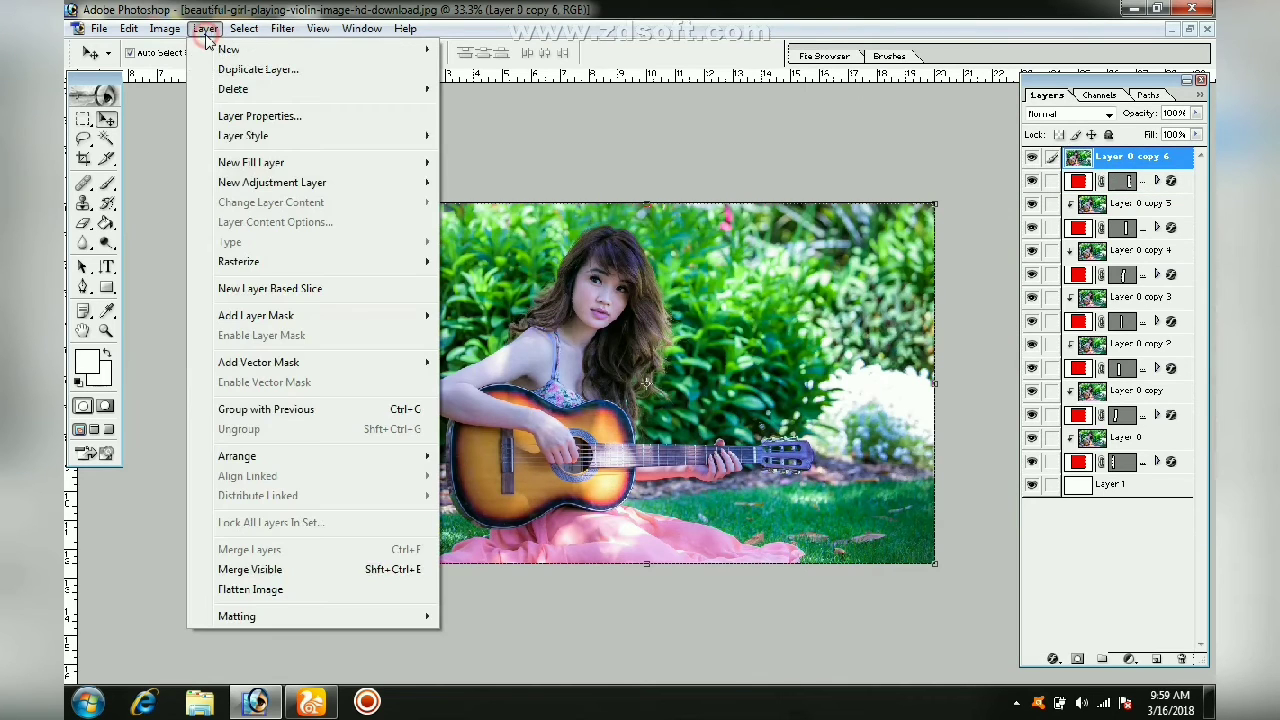
{"action": "left_click", "coordinate": [420, 413]}
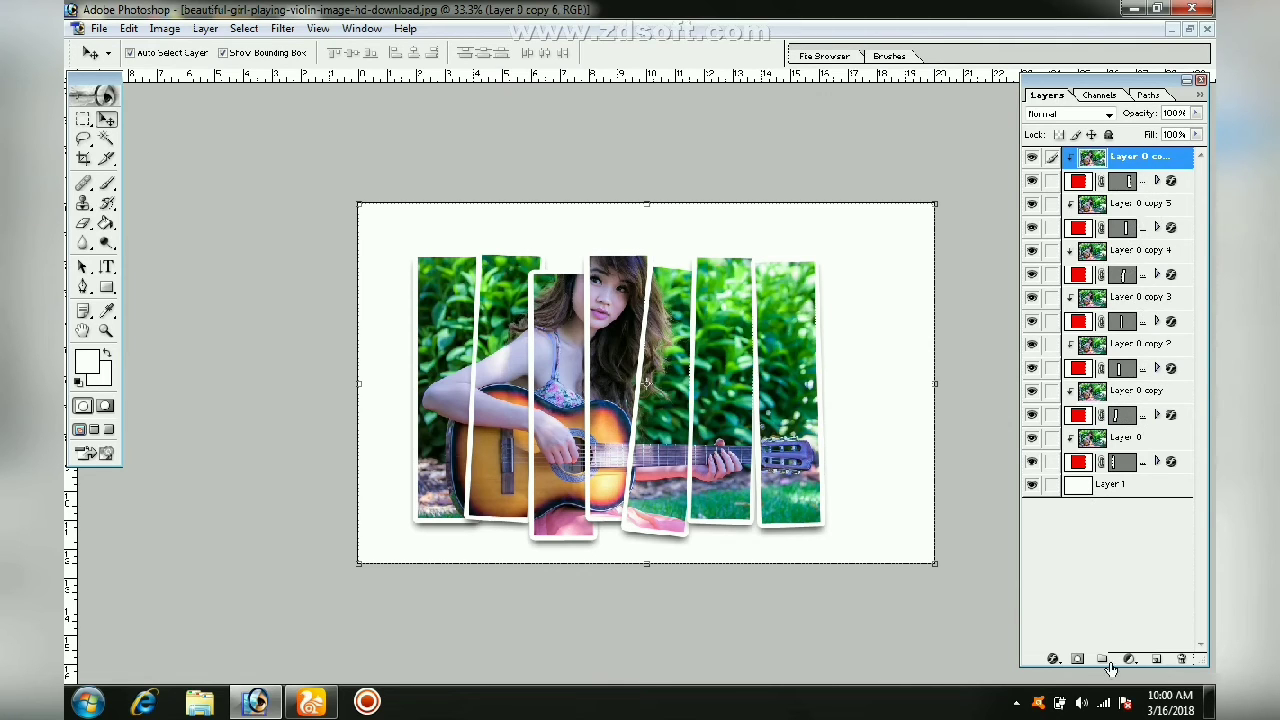
{"action": "left_click", "coordinate": [1053, 660]}
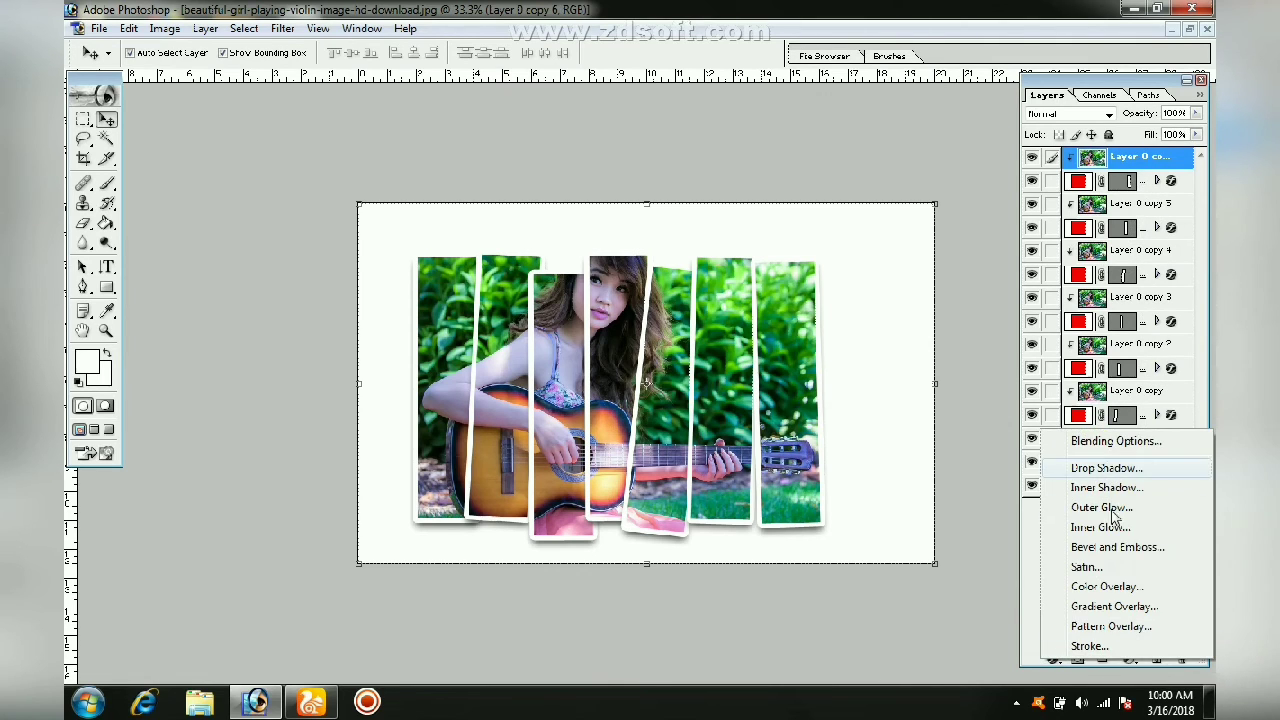
{"action": "left_click", "coordinate": [220, 30]}
{"action": "mouse_move", "coordinate": [251, 162]}
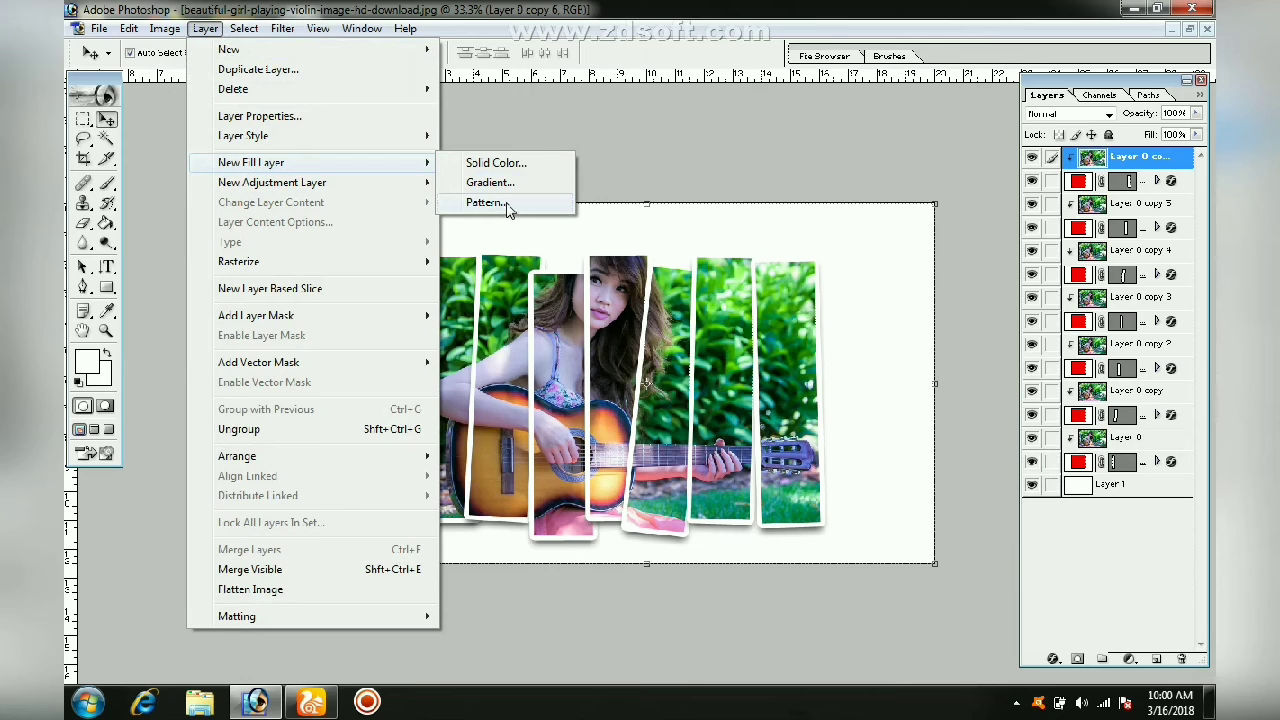
{"action": "left_click", "coordinate": [325, 137]}
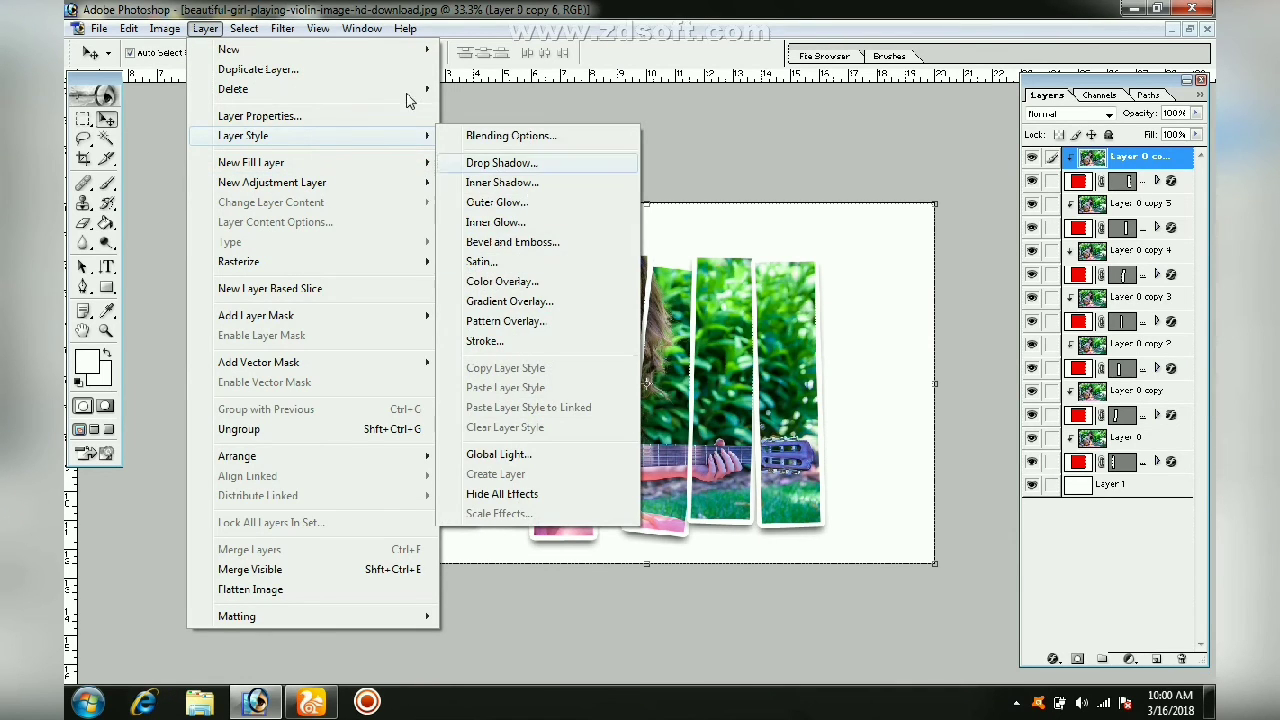
{"action": "mouse_move", "coordinate": [233, 89]}
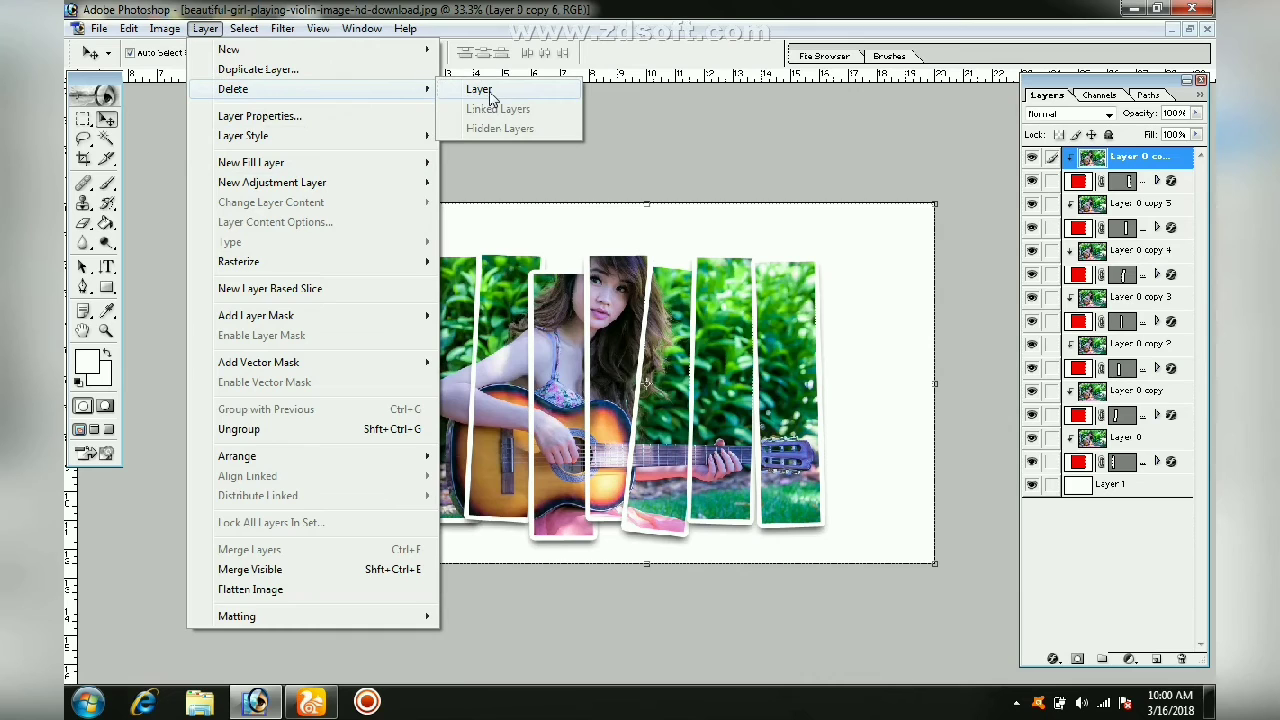
Delete Layer 0 copy 6, then undo the deletion to restore it
{"action": "left_click", "coordinate": [486, 92]}
{"action": "left_click", "coordinate": [582, 280]}
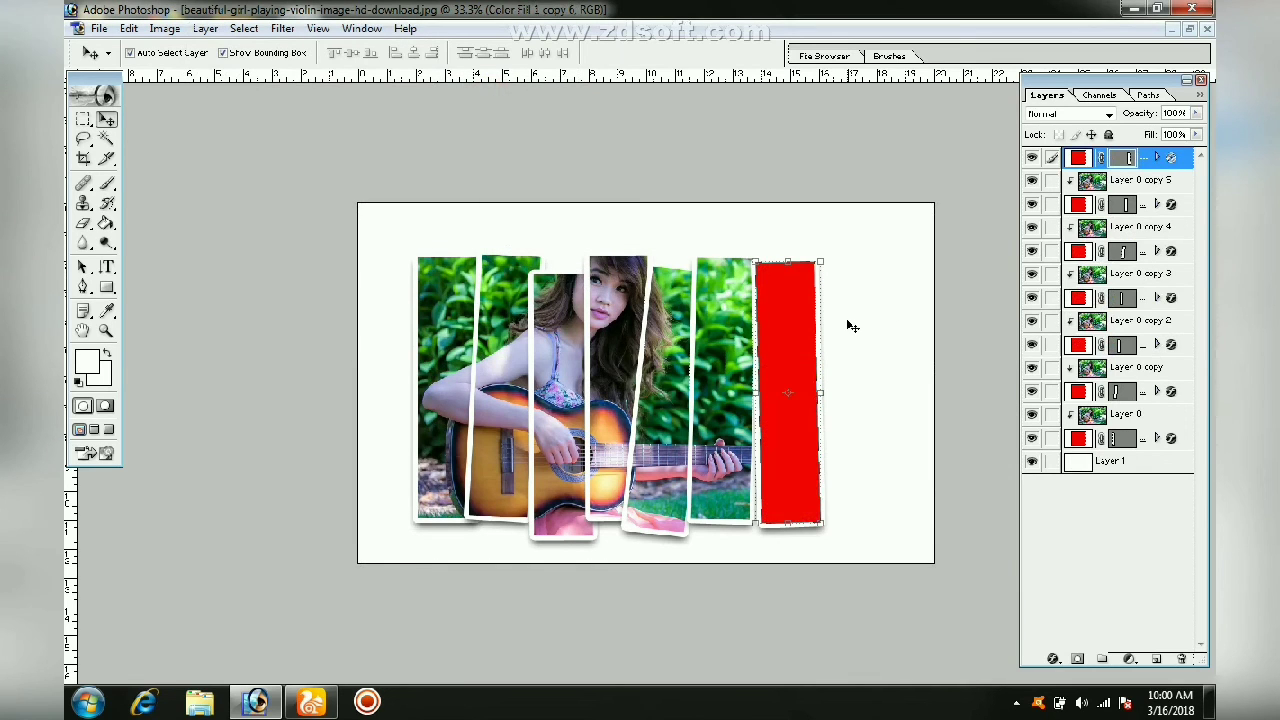
{"action": "left_click", "coordinate": [164, 28]}
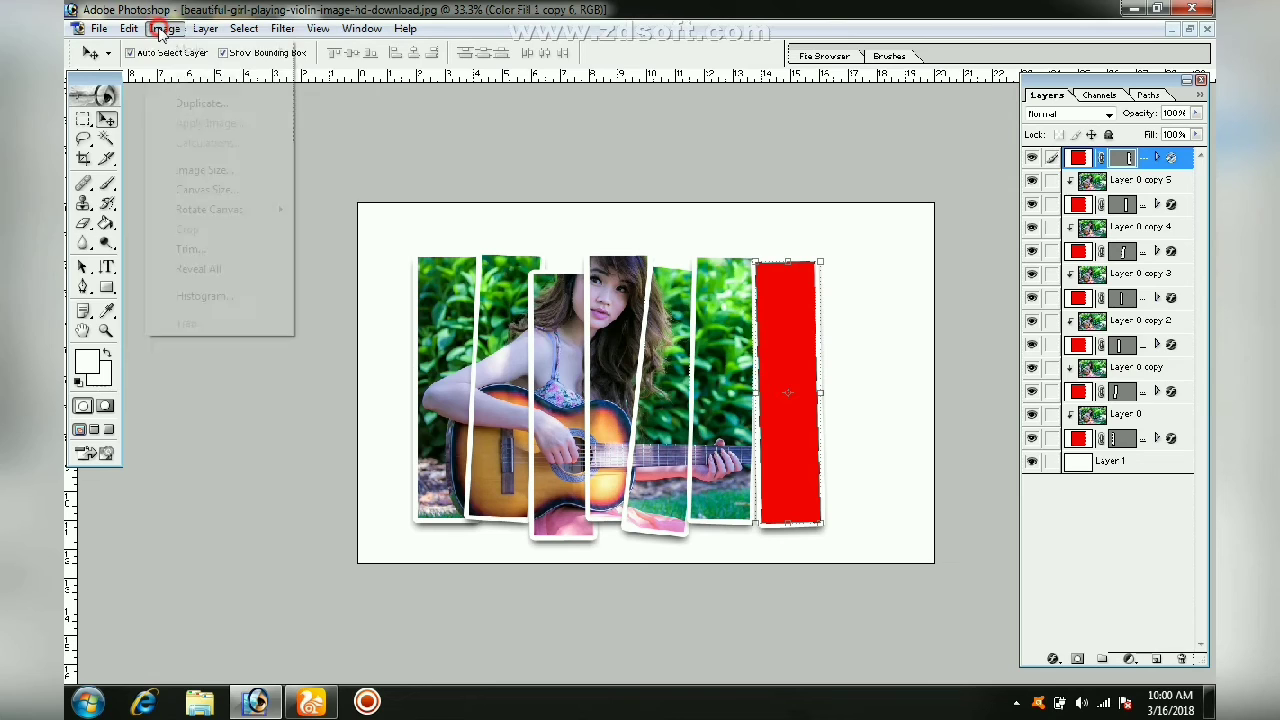
{"action": "left_click", "coordinate": [160, 50]}
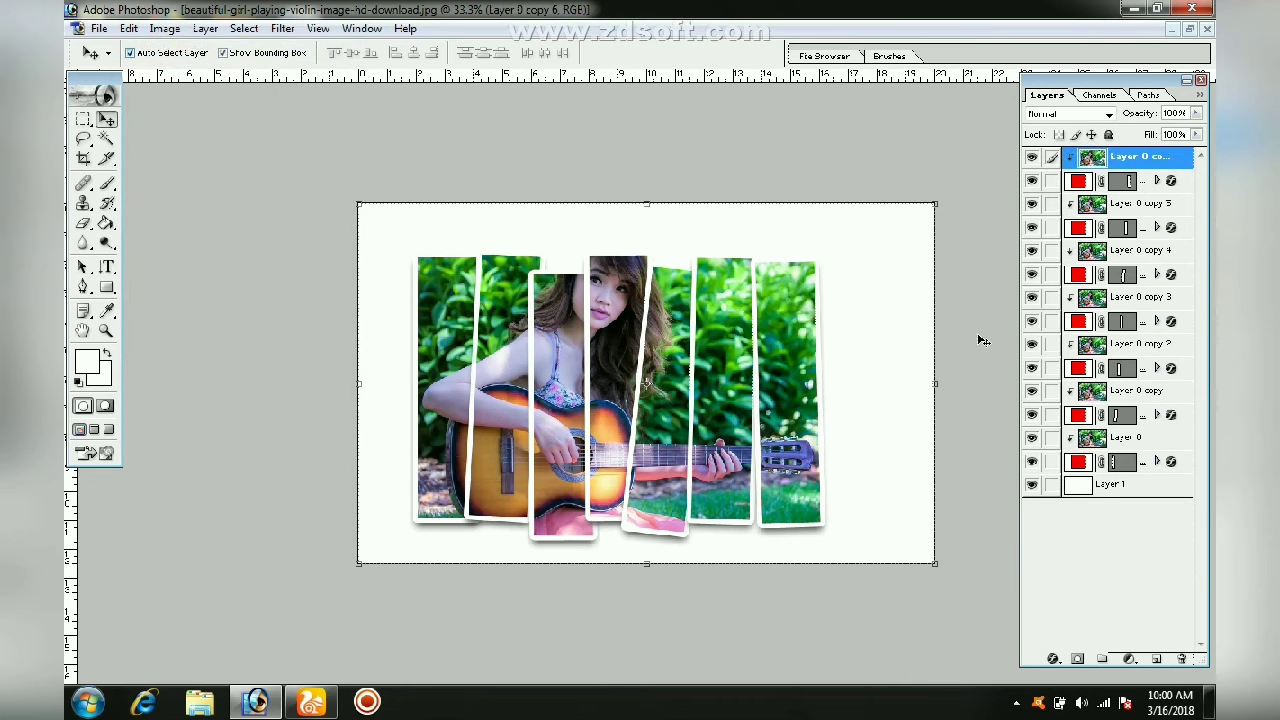
{"action": "left_click", "coordinate": [206, 30]}
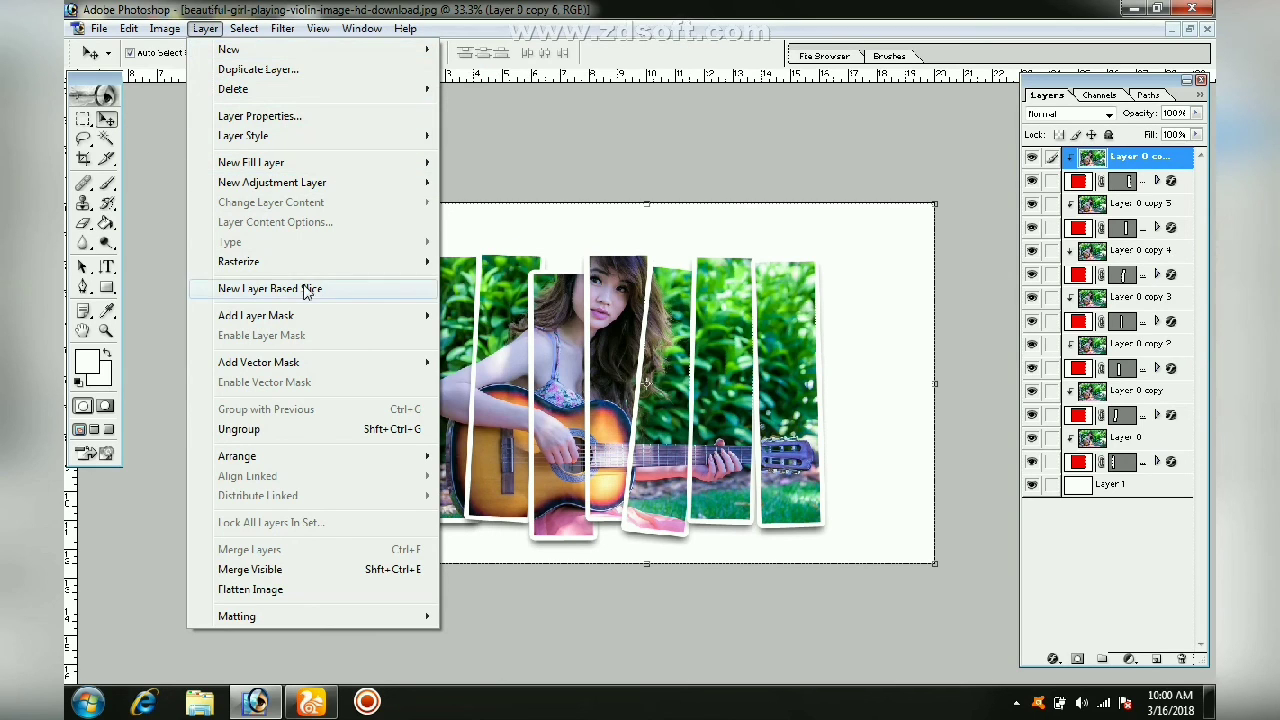
{"action": "left_click", "coordinate": [537, 156]}
{"action": "left_click", "coordinate": [532, 231]}
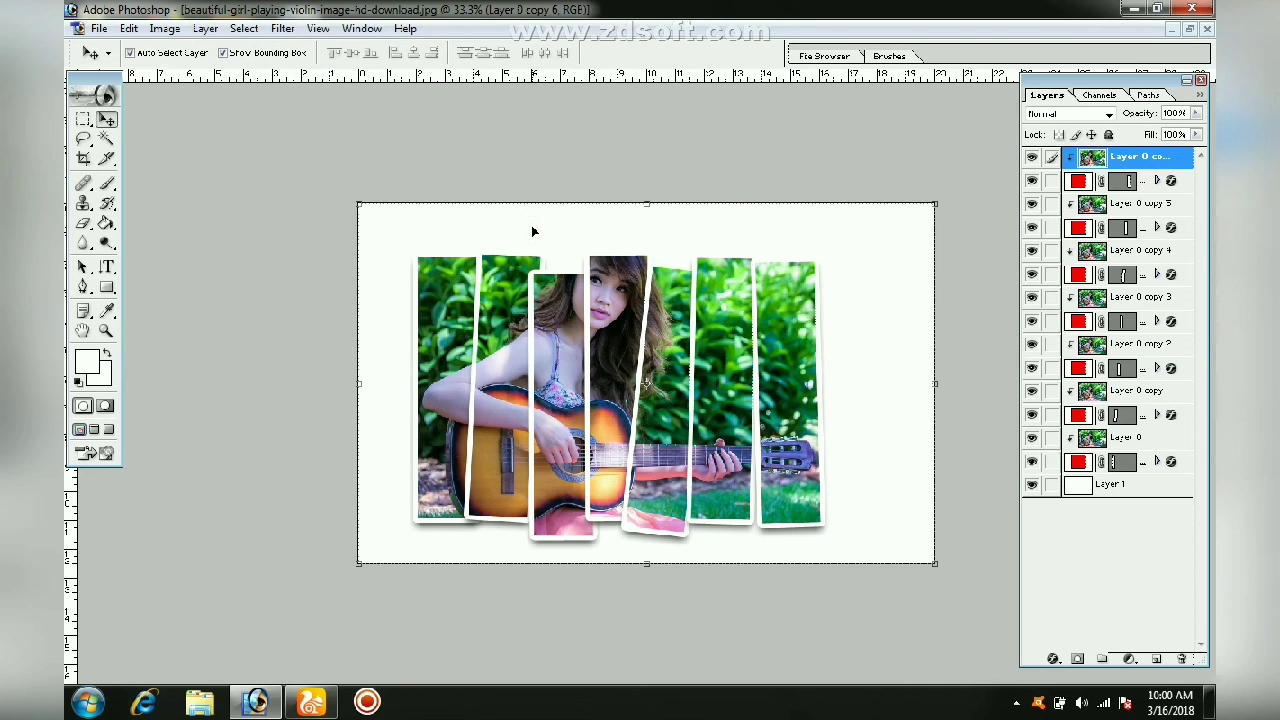
{"action": "left_click", "coordinate": [205, 28]}
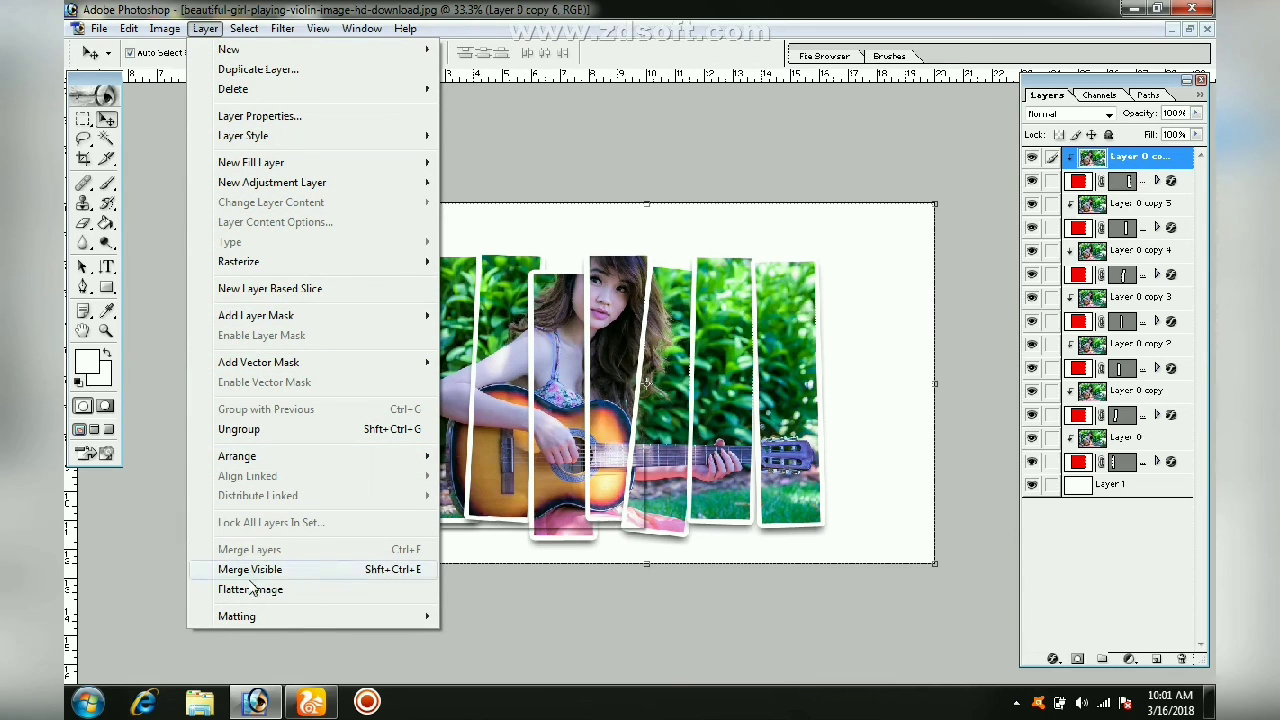
{"action": "left_click", "coordinate": [535, 125]}
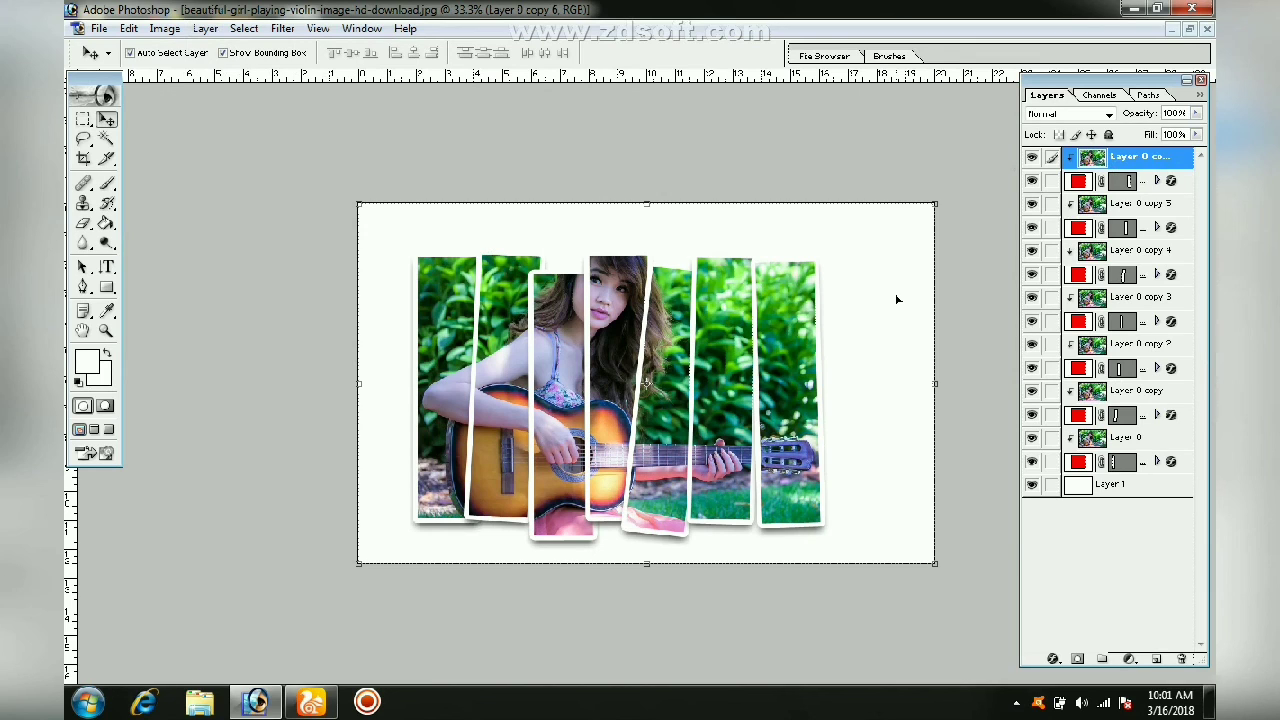
{"action": "left_click", "coordinate": [1017, 704]}
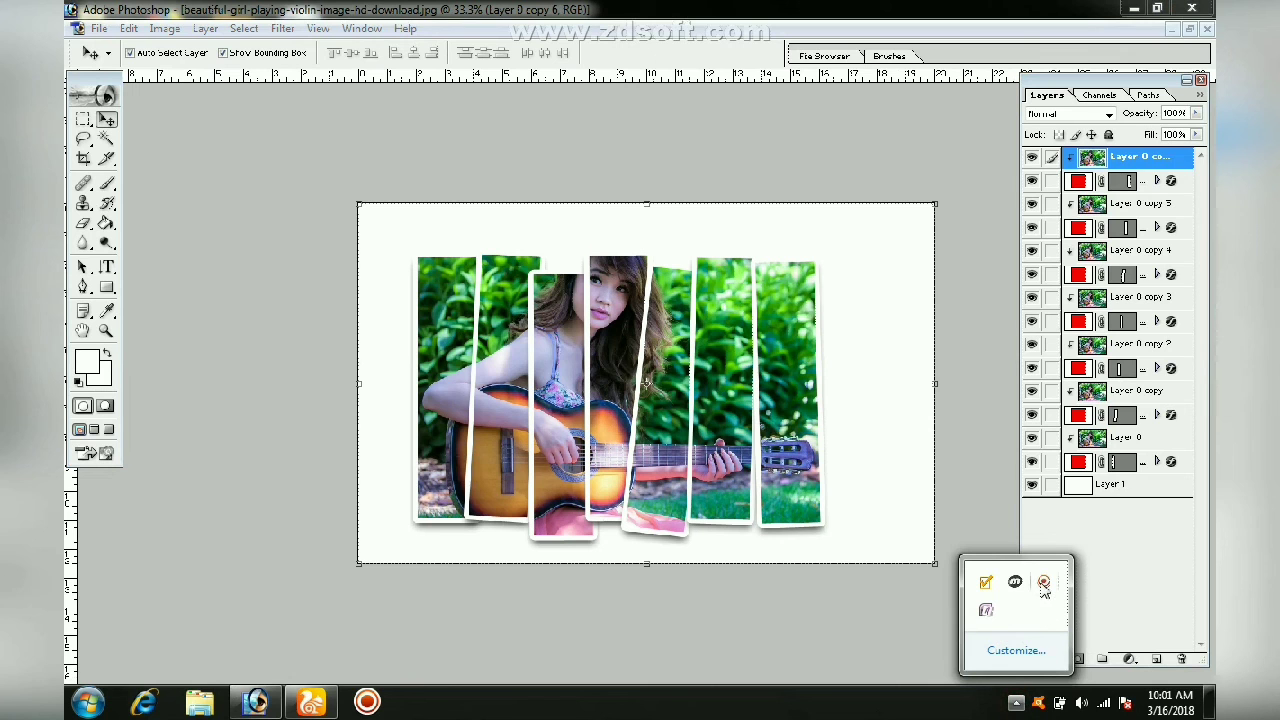